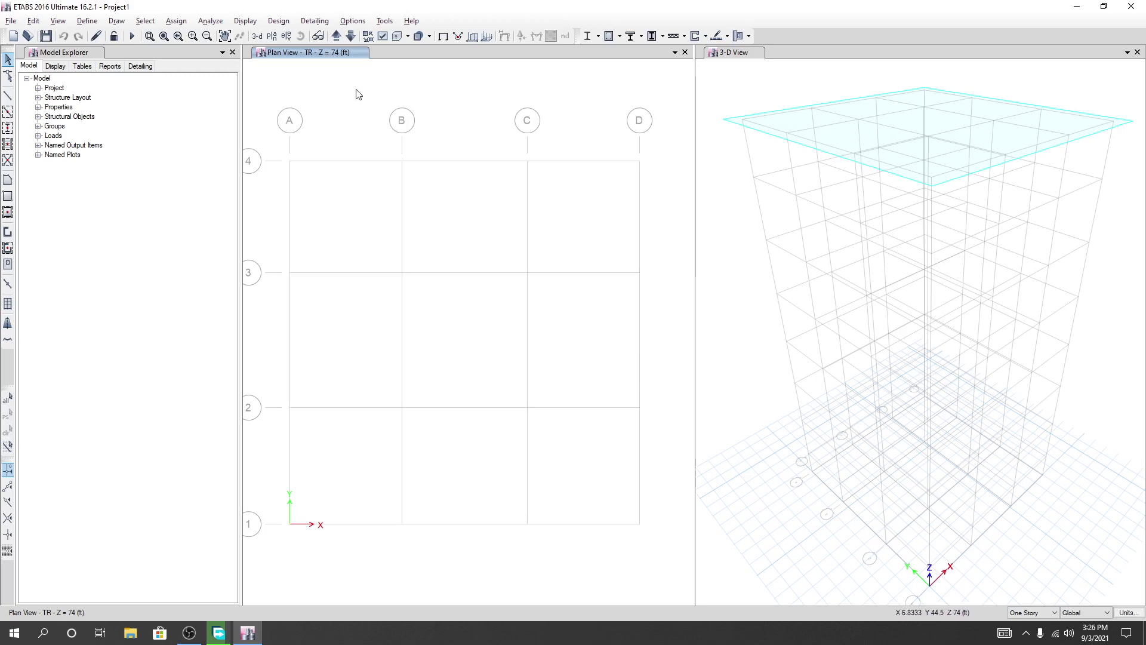
Switch the plan view to the BML story level
click(273, 36)
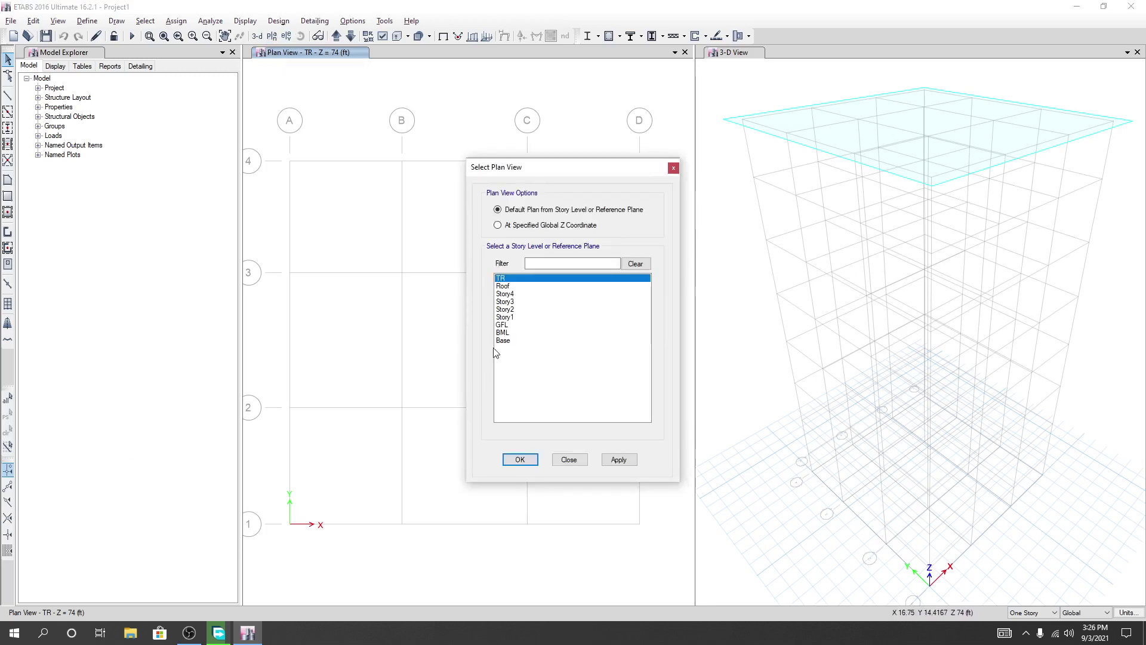
click(507, 326)
click(508, 335)
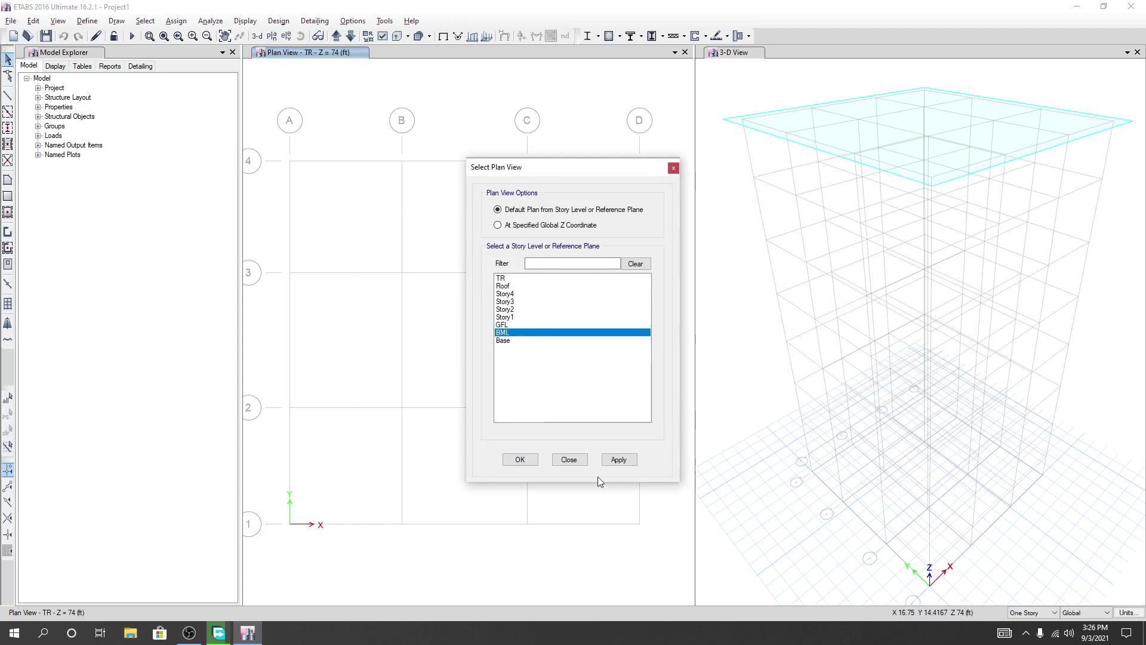
click(618, 460)
click(520, 460)
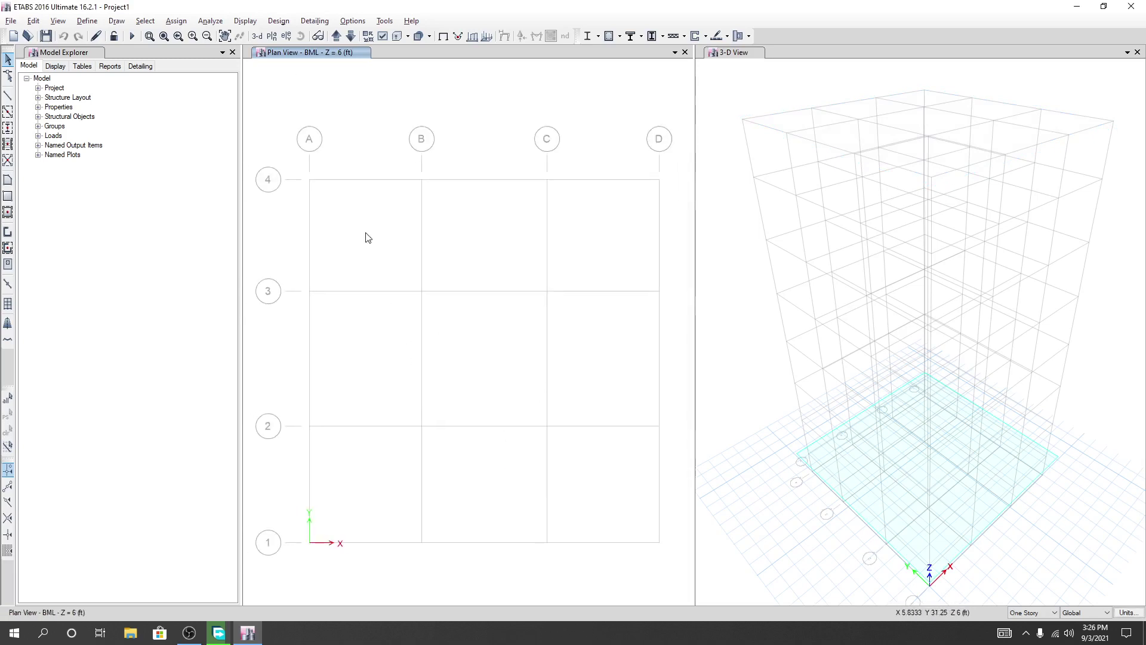
scroll(458, 312, up, 1)
scroll(452, 313, down, 1)
scroll(450, 317, up, 1)
scroll(447, 329, down, 1)
scroll(454, 327, up, 1)
scroll(450, 322, down, 1)
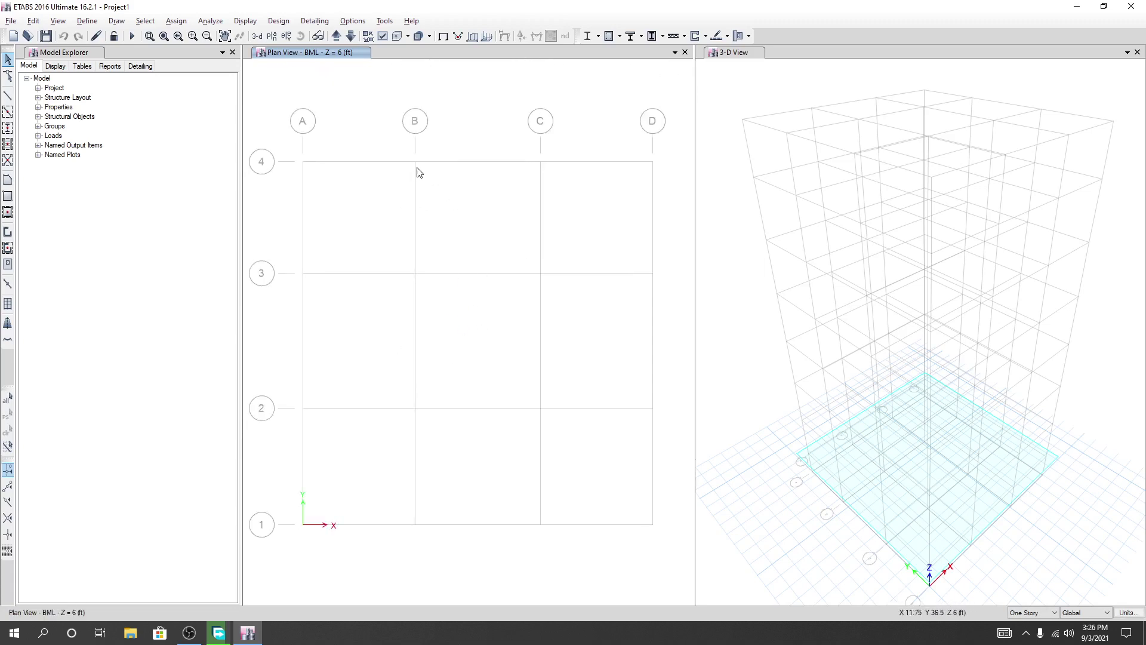
scroll(479, 318, up, 1)
scroll(479, 317, down, 1)
scroll(471, 317, up, 1)
scroll(465, 317, down, 1)
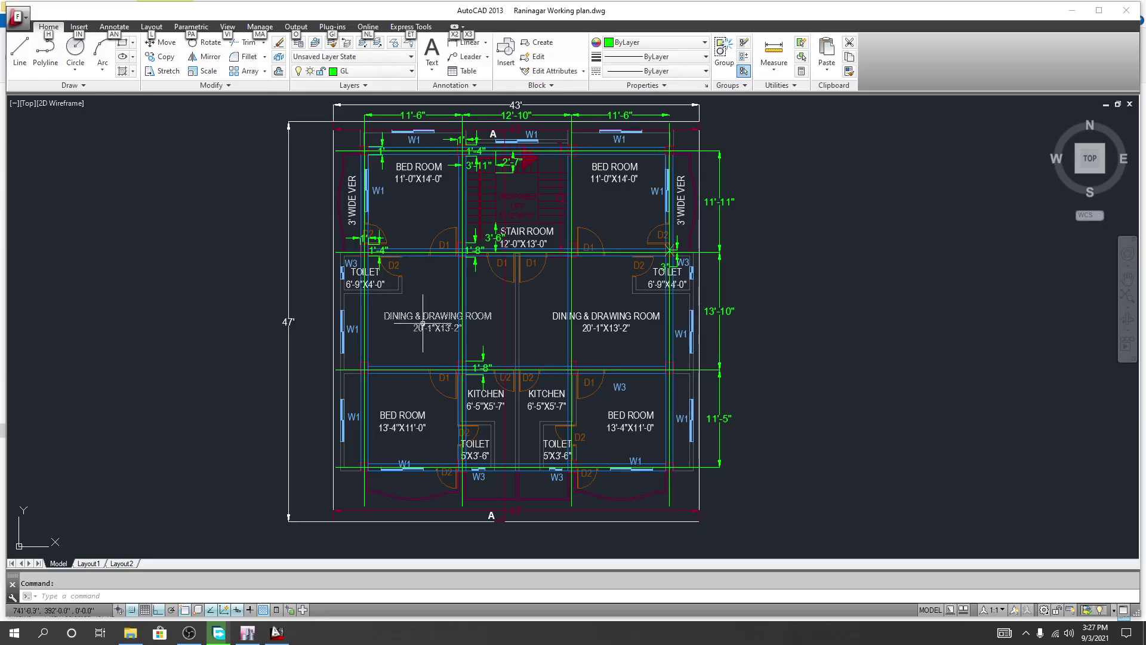
Examine the floor layout and grid spacing in the AutoCAD drawing Raninagar Working plan.dwg, and return to ETABS
middle_drag(423, 321, 427, 337)
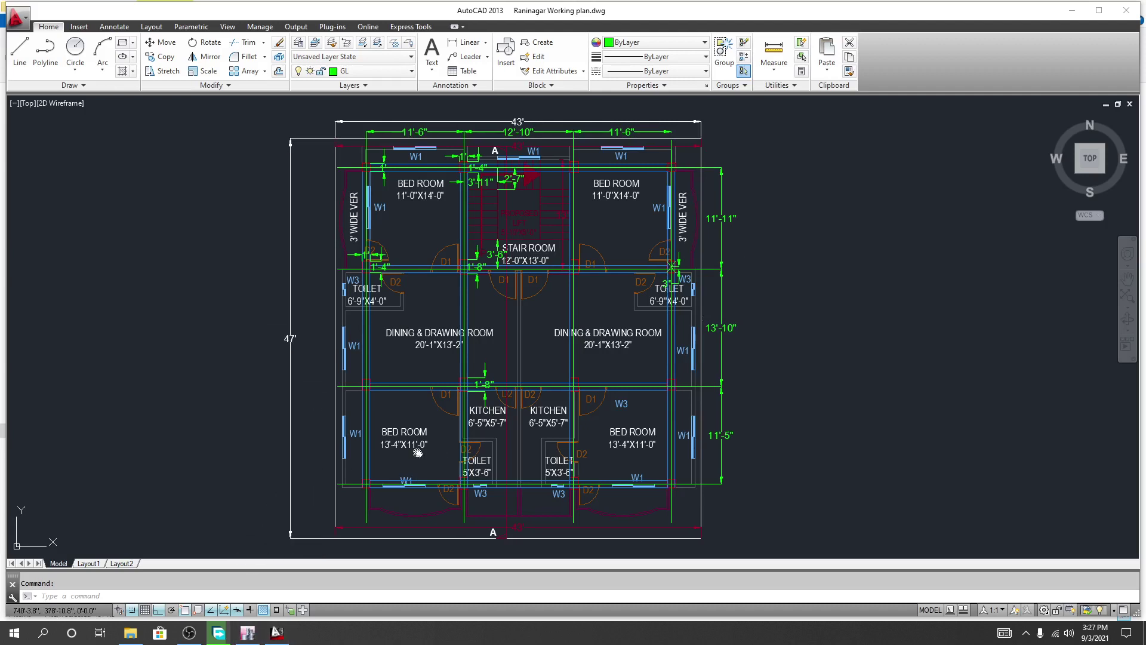
middle_drag(420, 431, 421, 433)
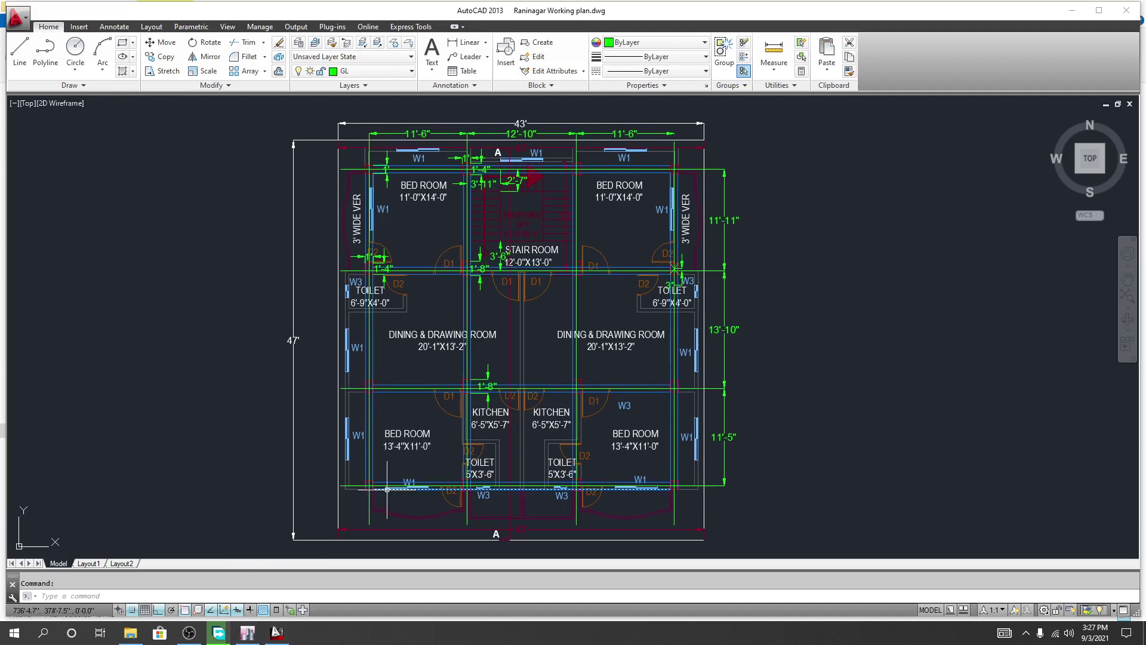
middle_drag(453, 185, 454, 195)
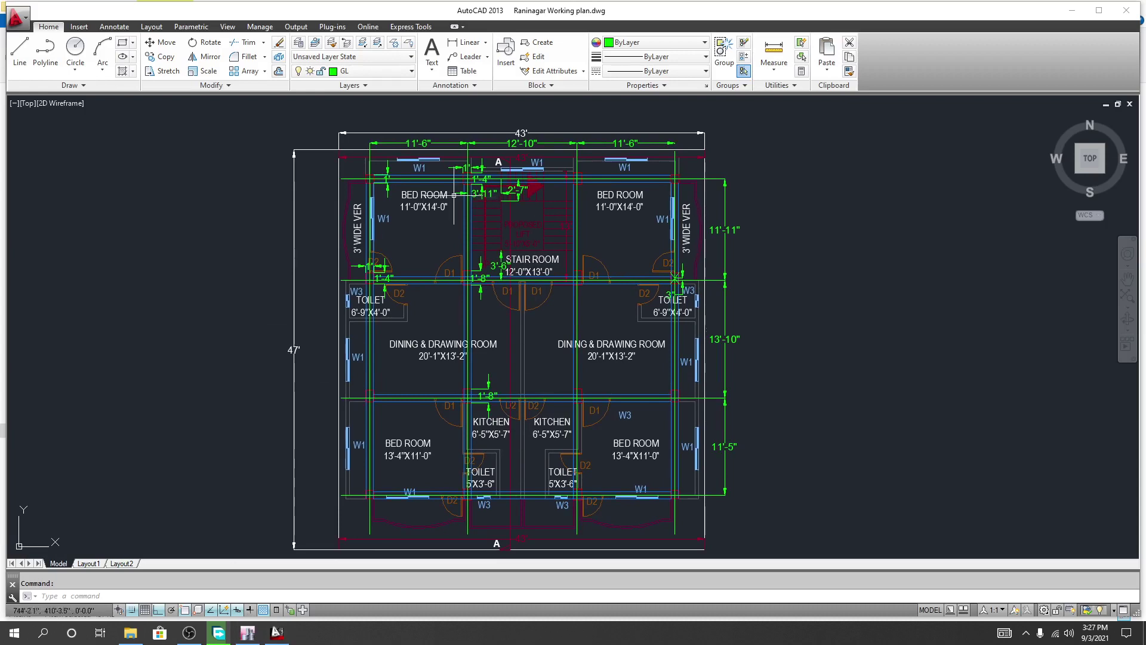
click(253, 639)
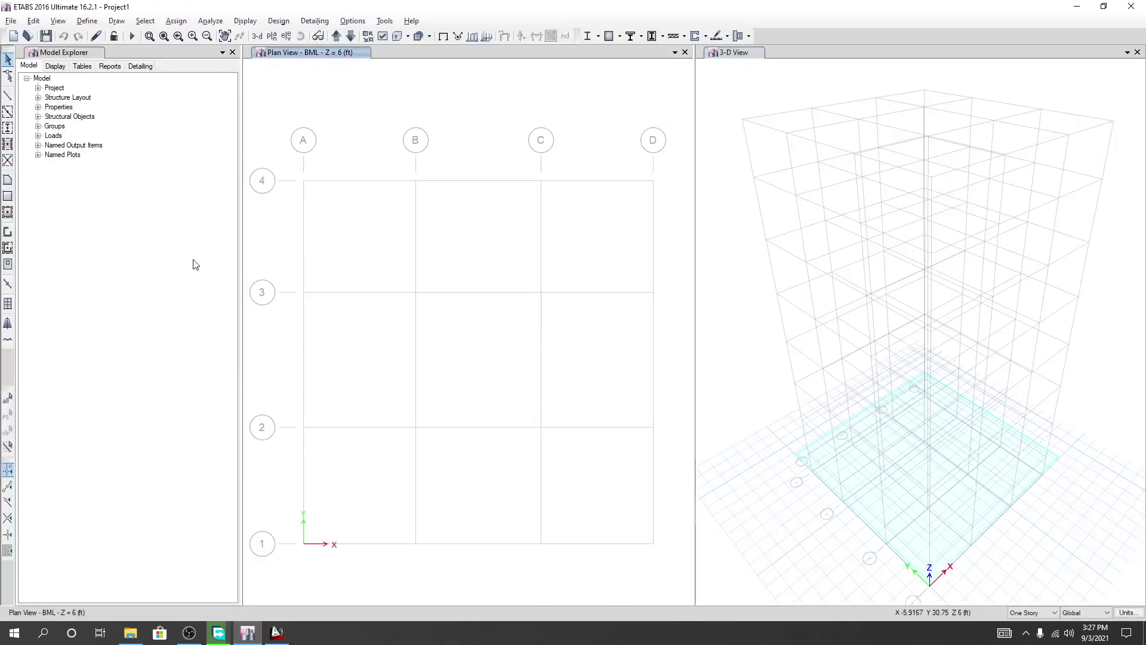
Draw columns with section C1.BGB(15x15) at the four corner grid points A4, D4, A1 and D1 on the BML level
click(9, 127)
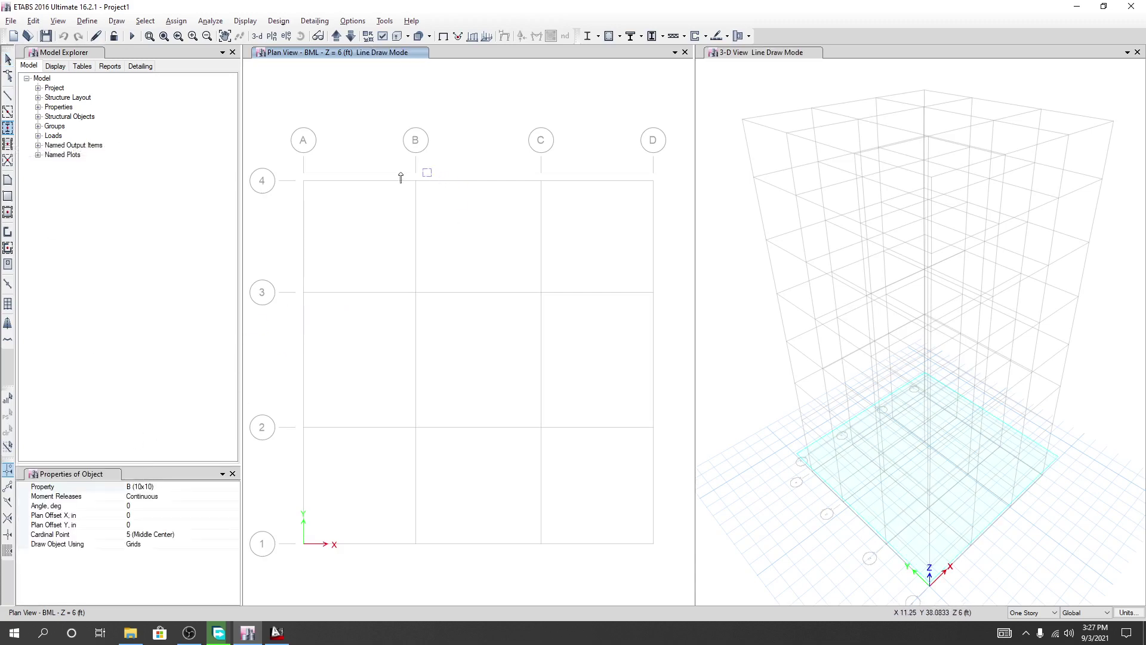
click(234, 488)
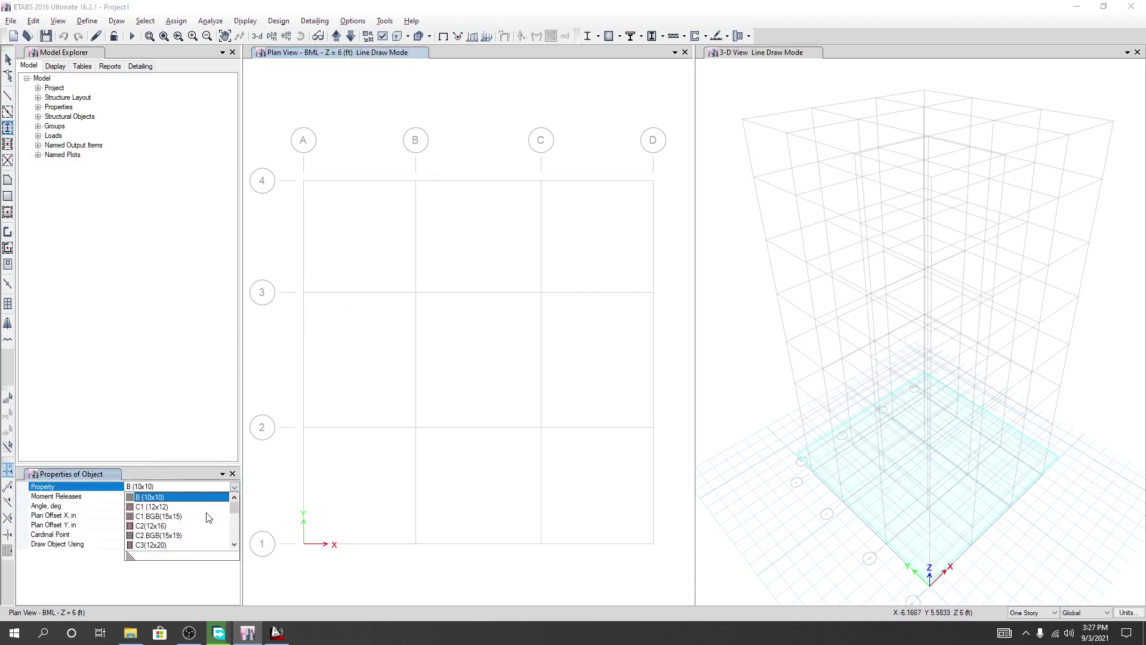
scroll(177, 549, down, 5)
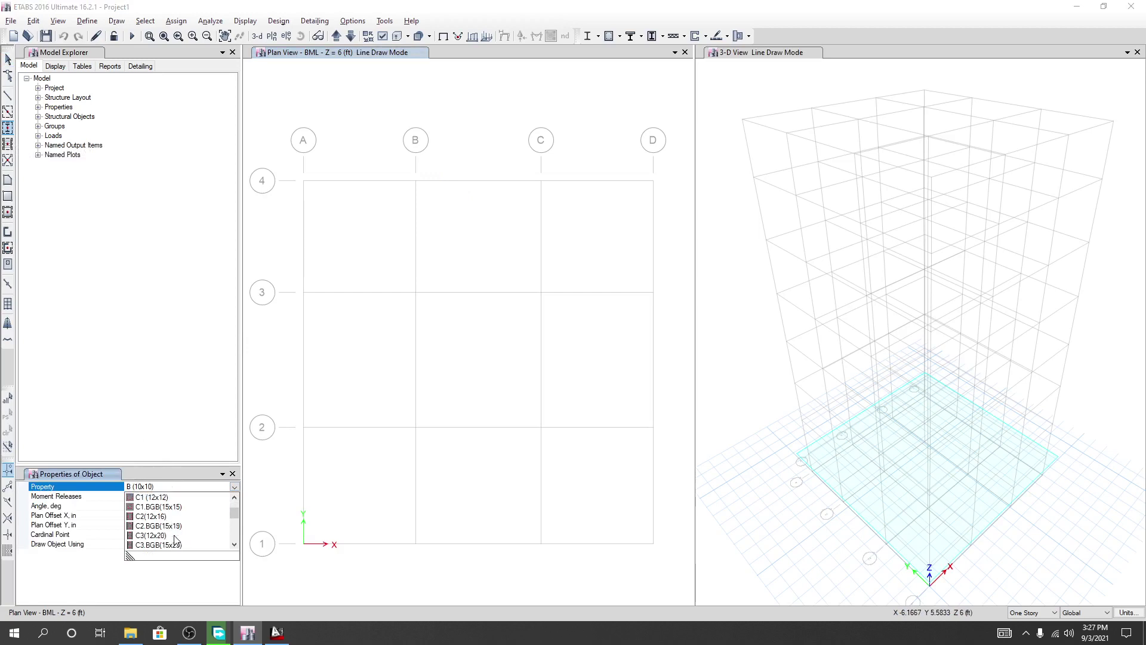
scroll(175, 533, up, 6)
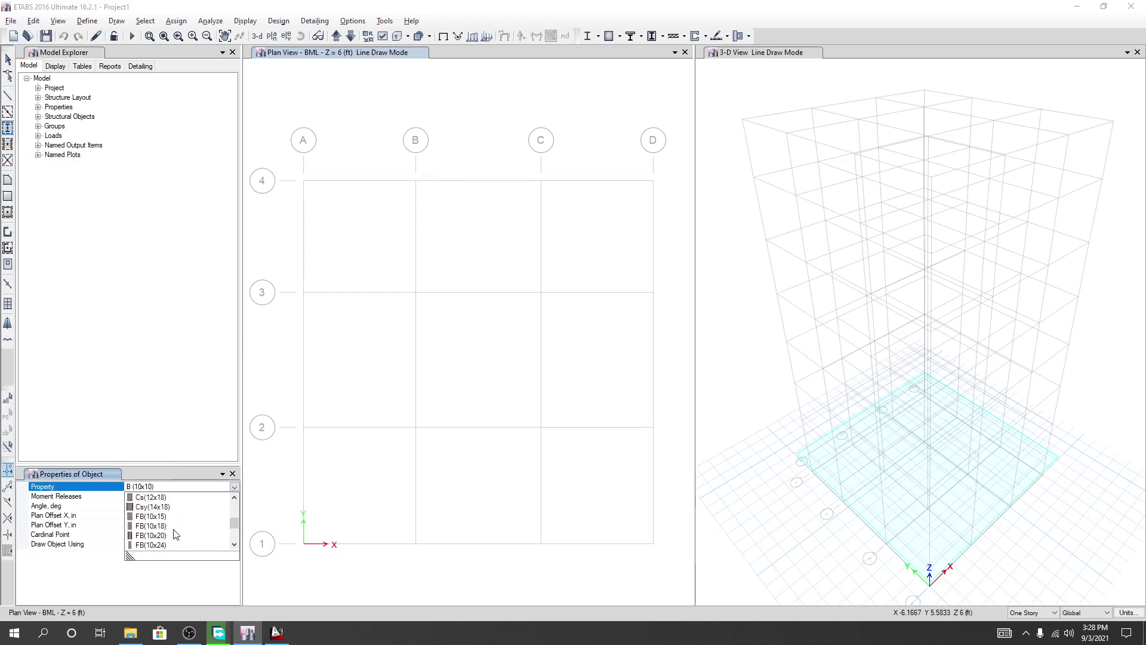
scroll(175, 533, up, 1)
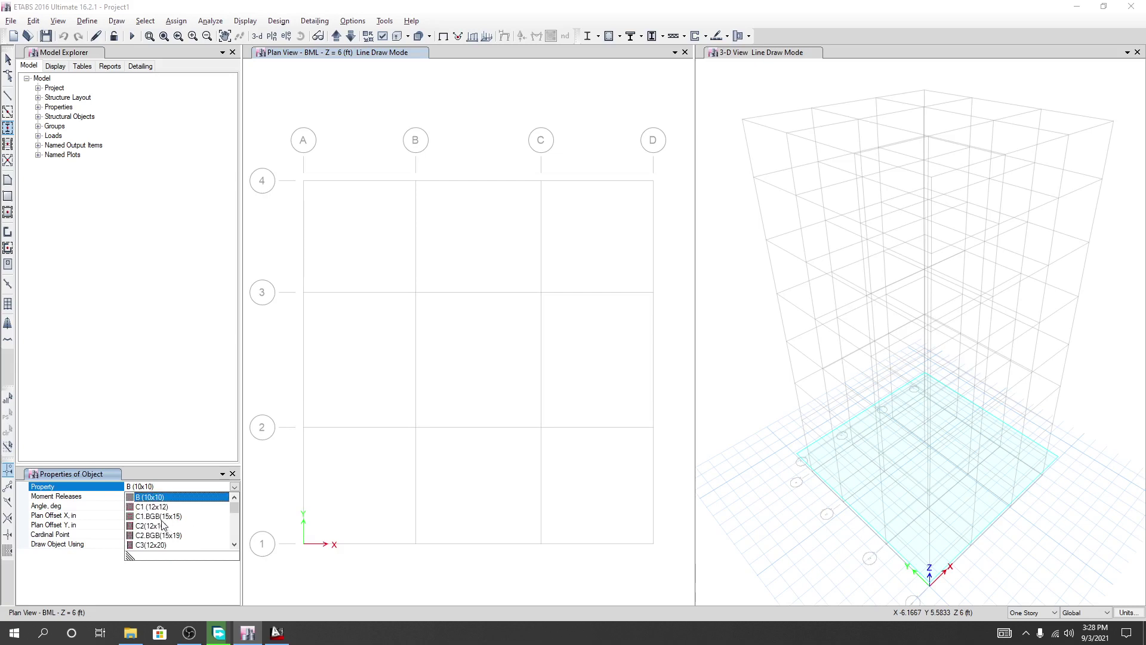
key(Escape)
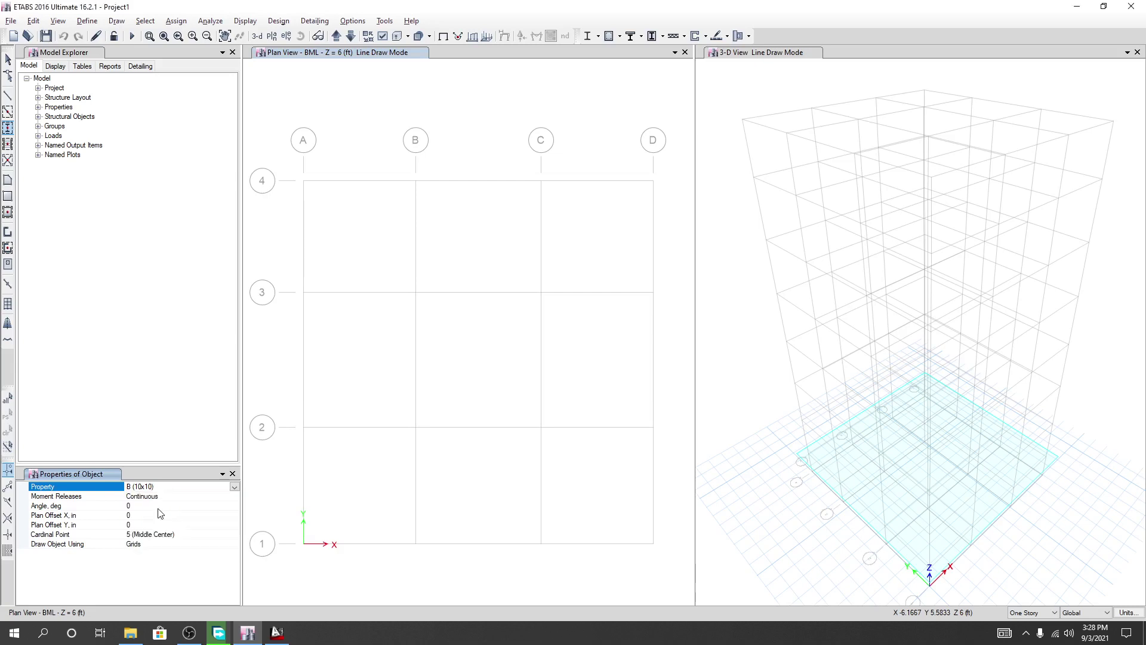
click(235, 487)
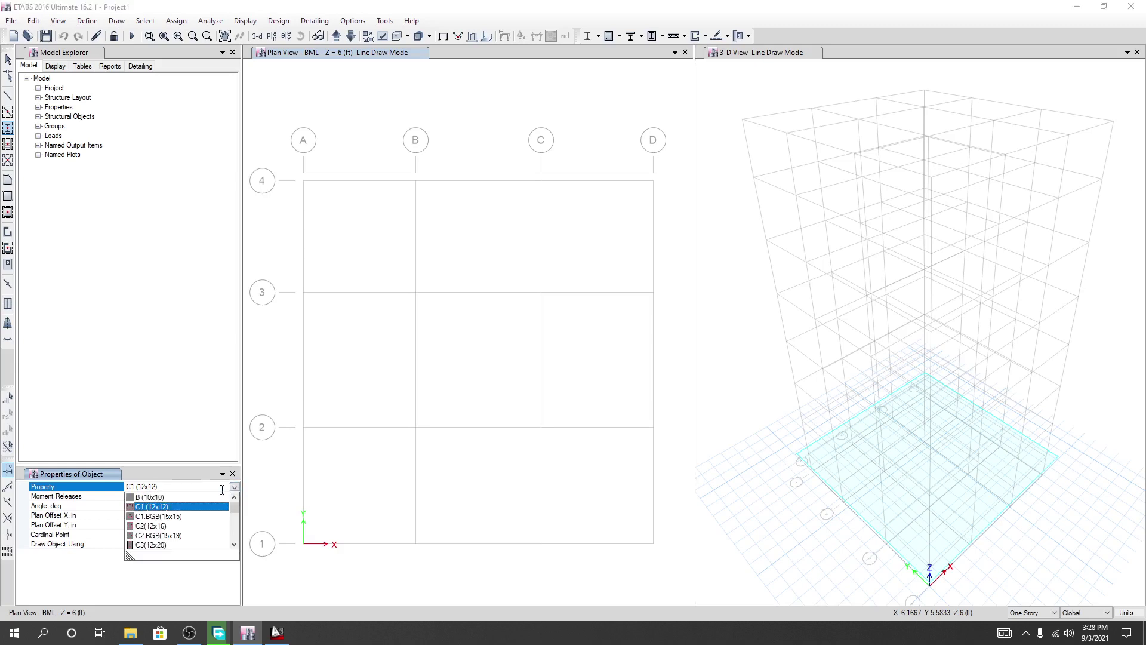
click(172, 522)
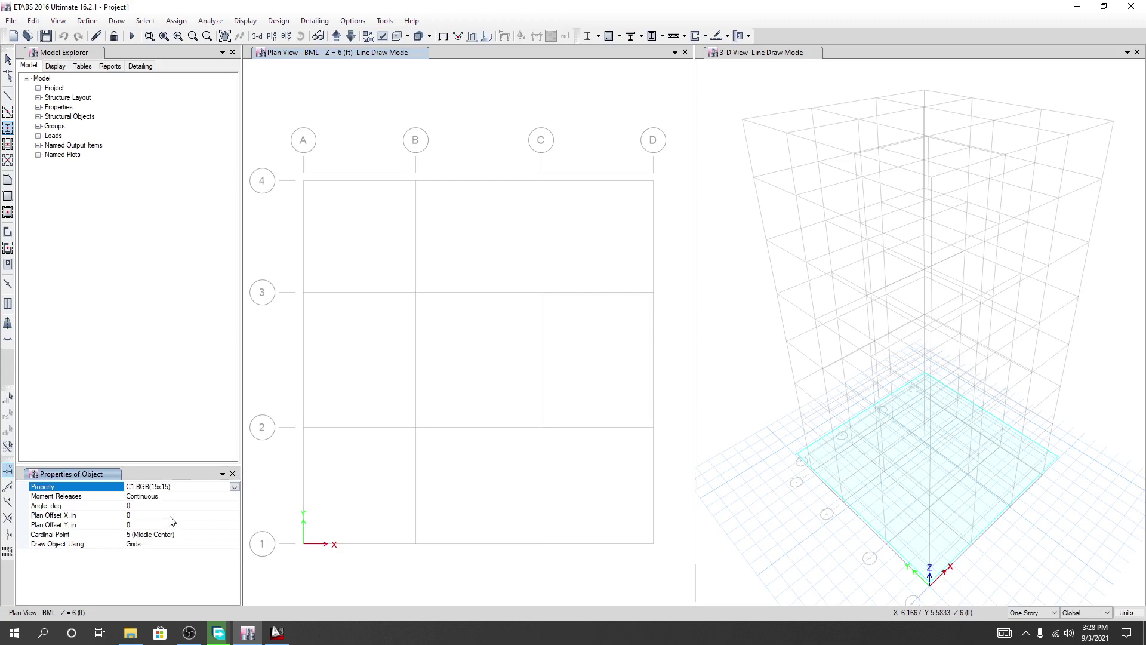
click(304, 181)
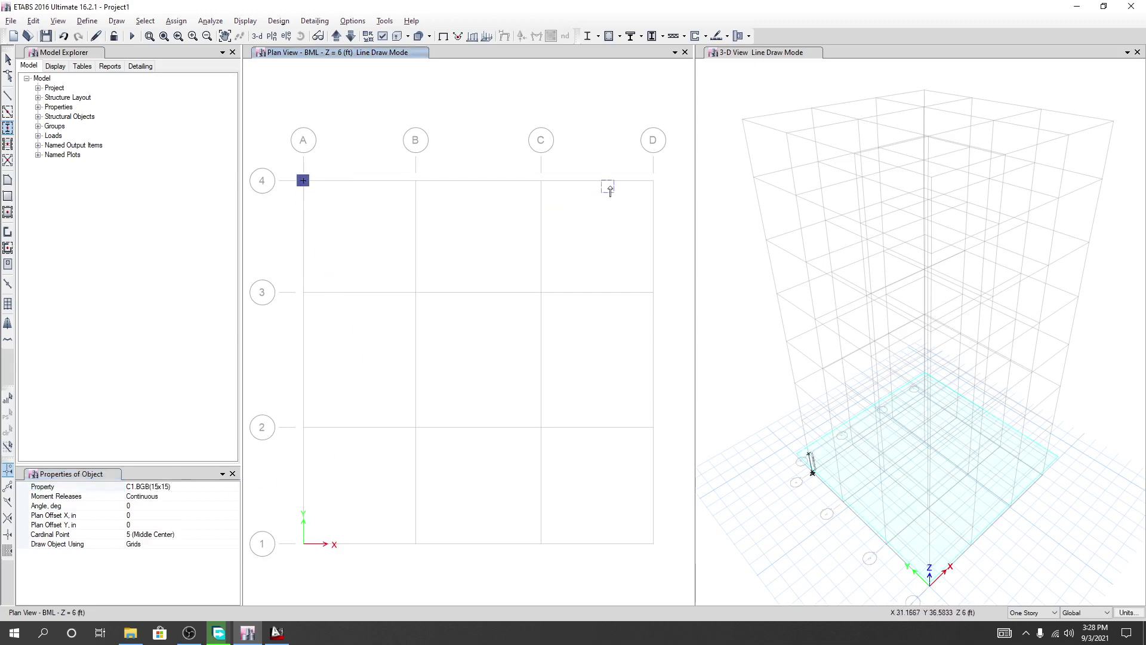
click(653, 180)
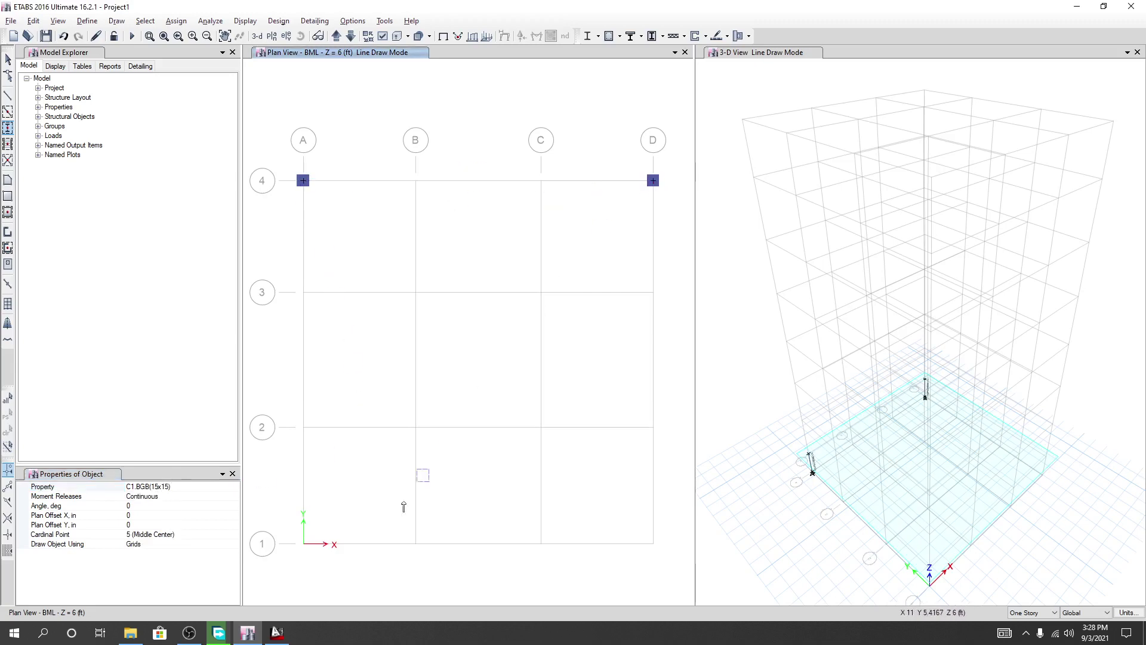
click(304, 544)
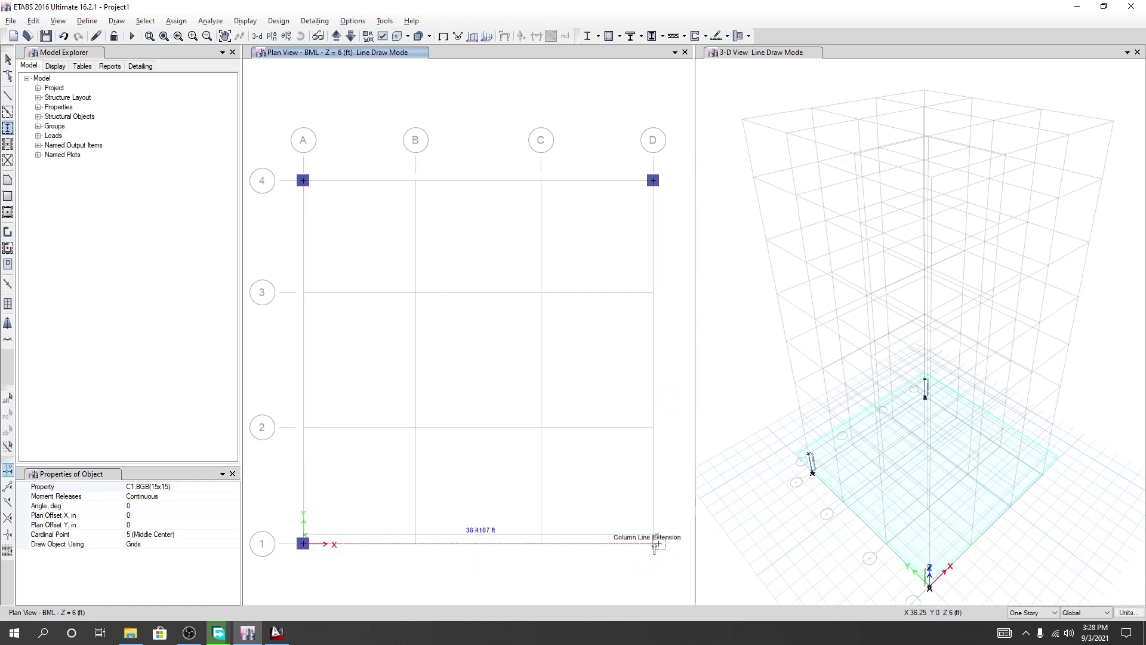
click(653, 543)
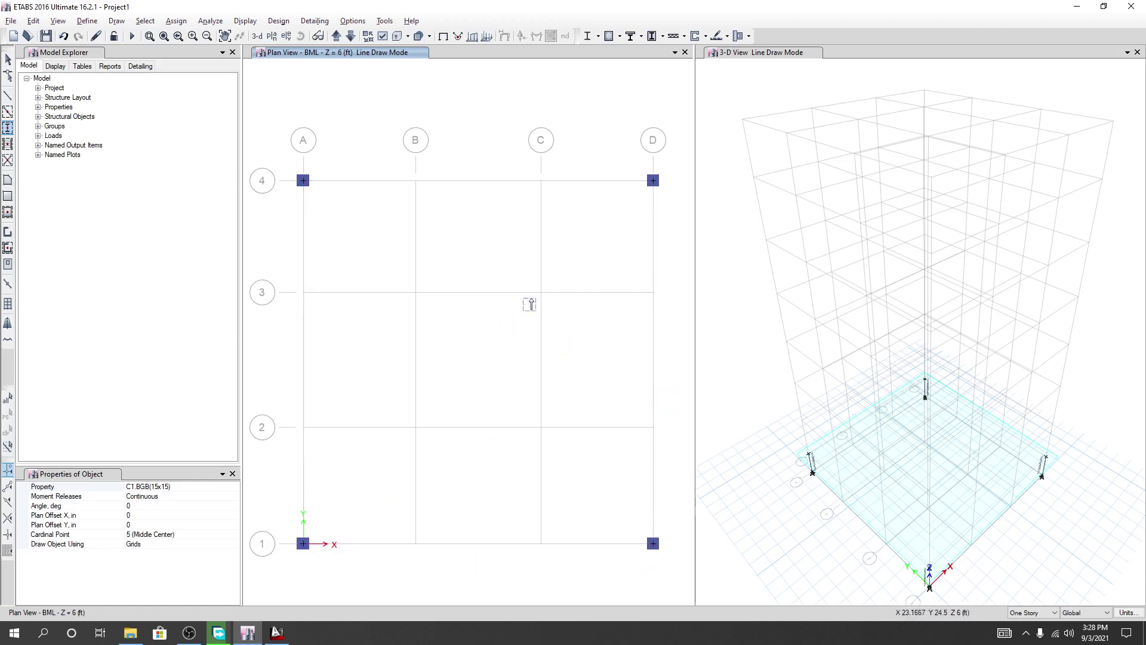
click(218, 487)
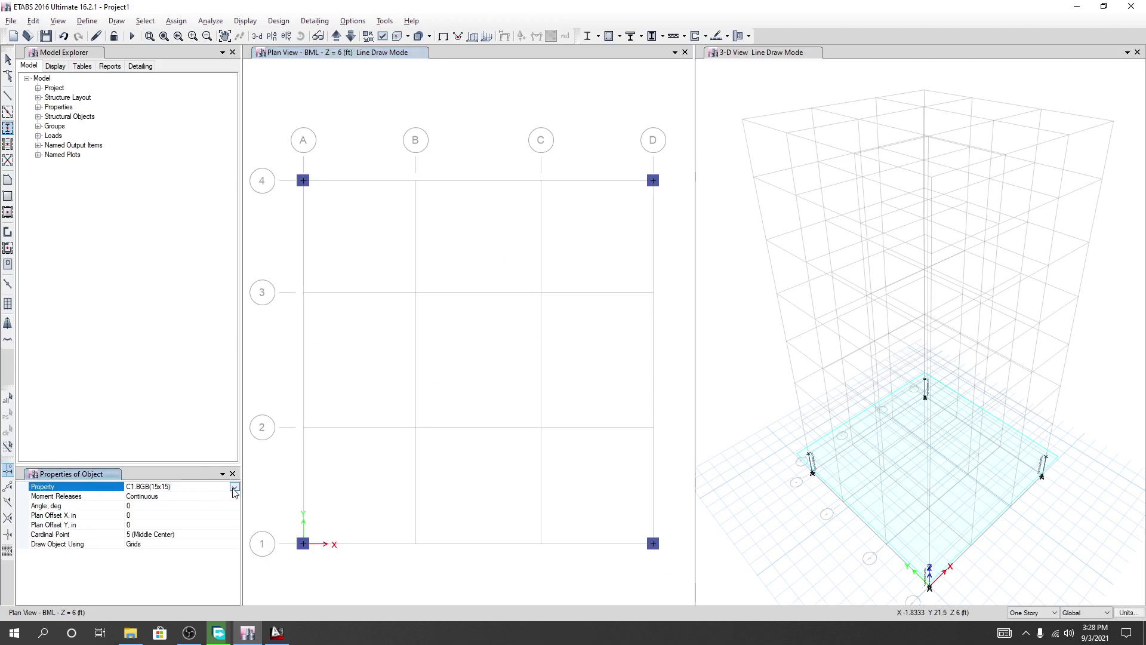
Move the plan up to the GFL level and place C1.BGB(15x15) columns at grid points A4, A1, D4 and D1
click(337, 36)
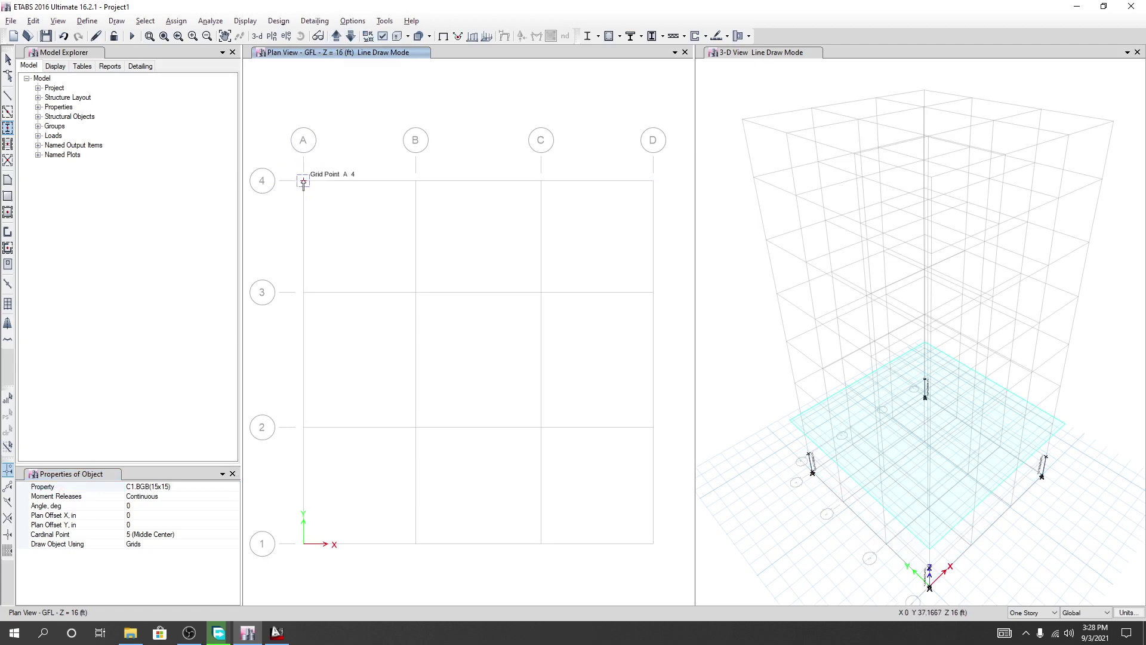
click(303, 181)
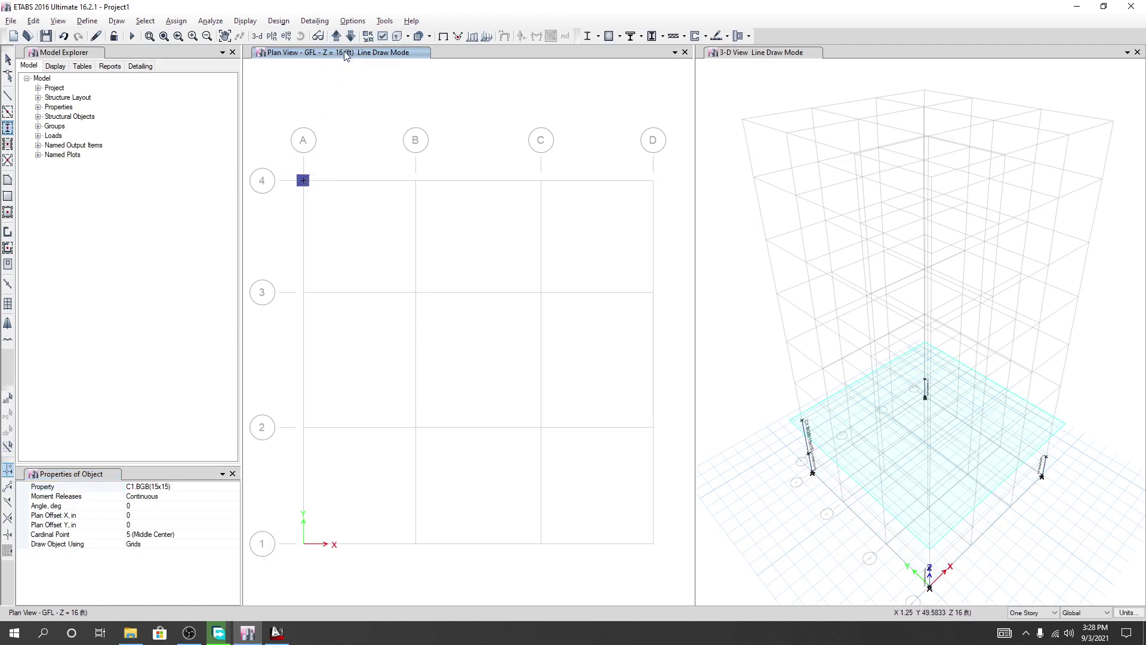
click(304, 544)
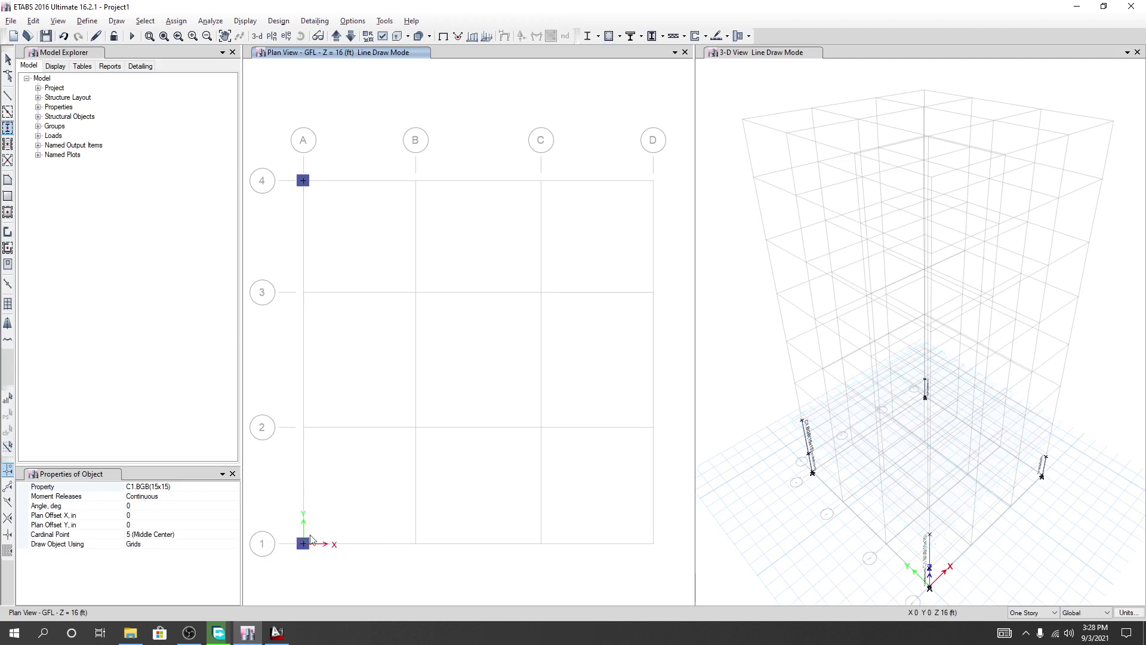
click(653, 180)
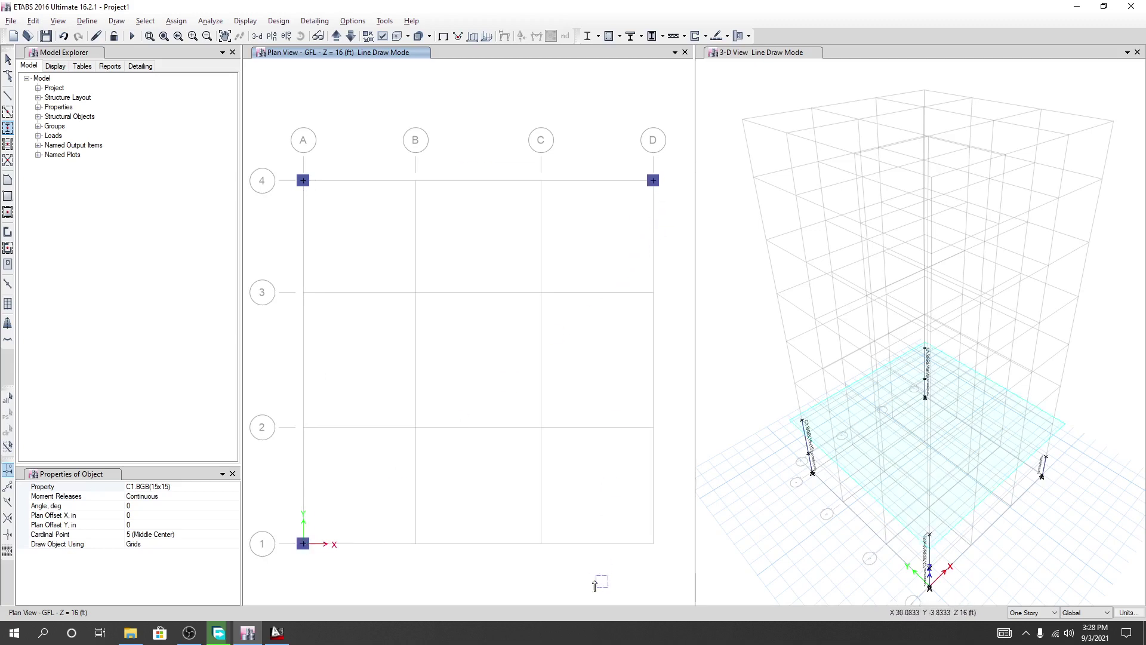
click(653, 544)
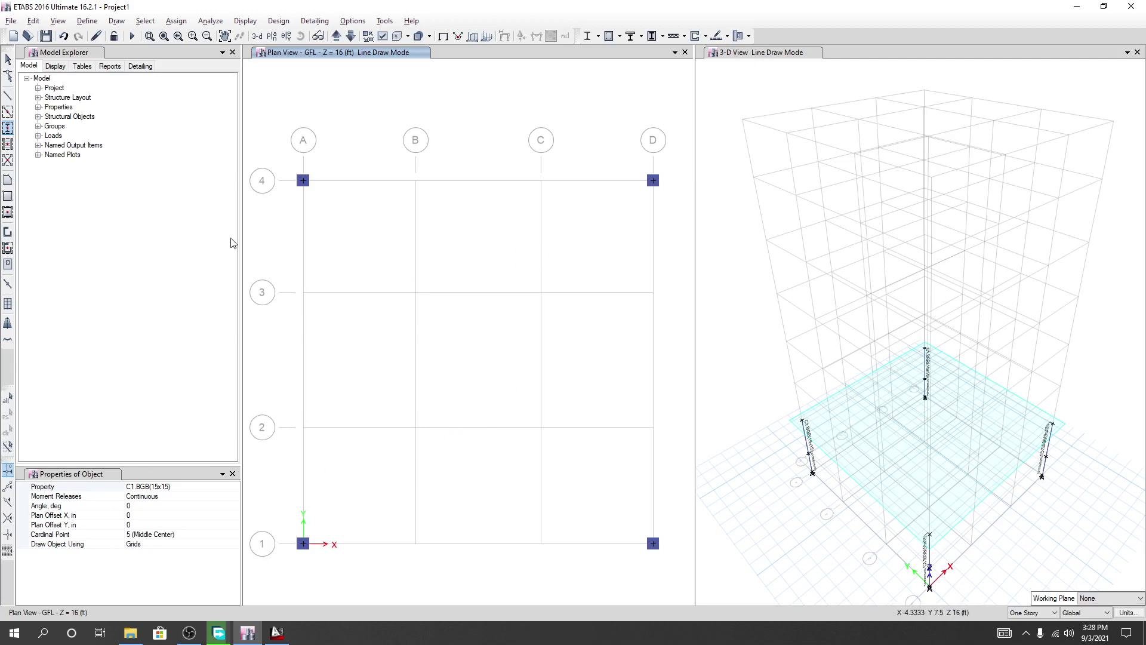
Move the plan up to Story1, place C1 (12x12) columns at grid points A4, D4, A1 and D1, and end column drawing
click(336, 38)
click(199, 487)
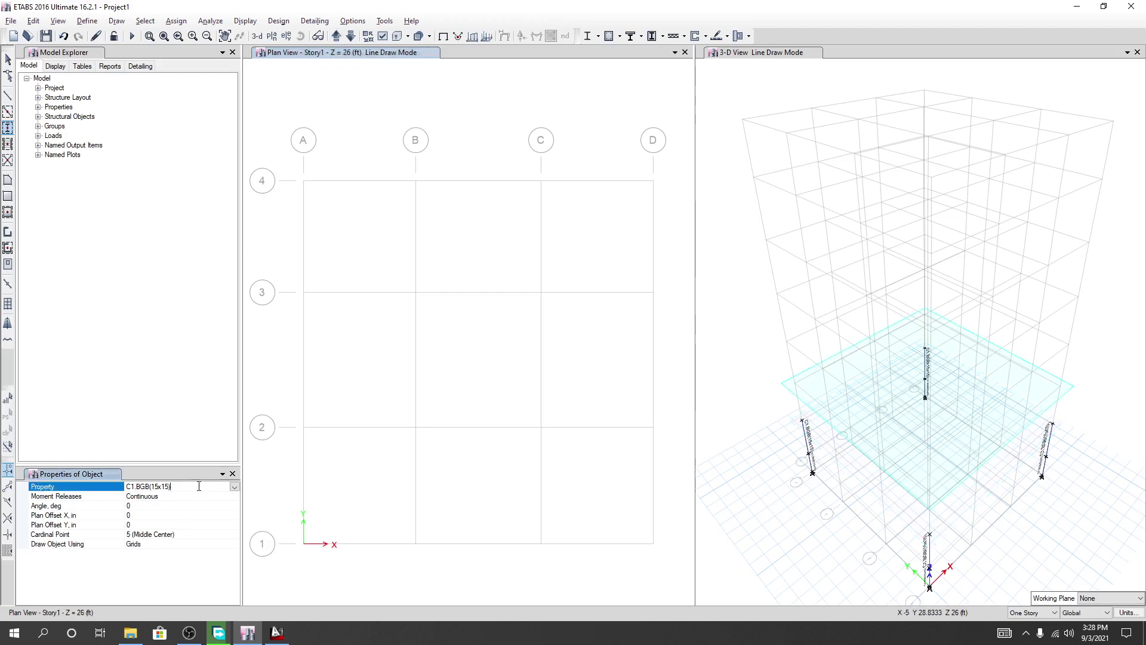
click(234, 487)
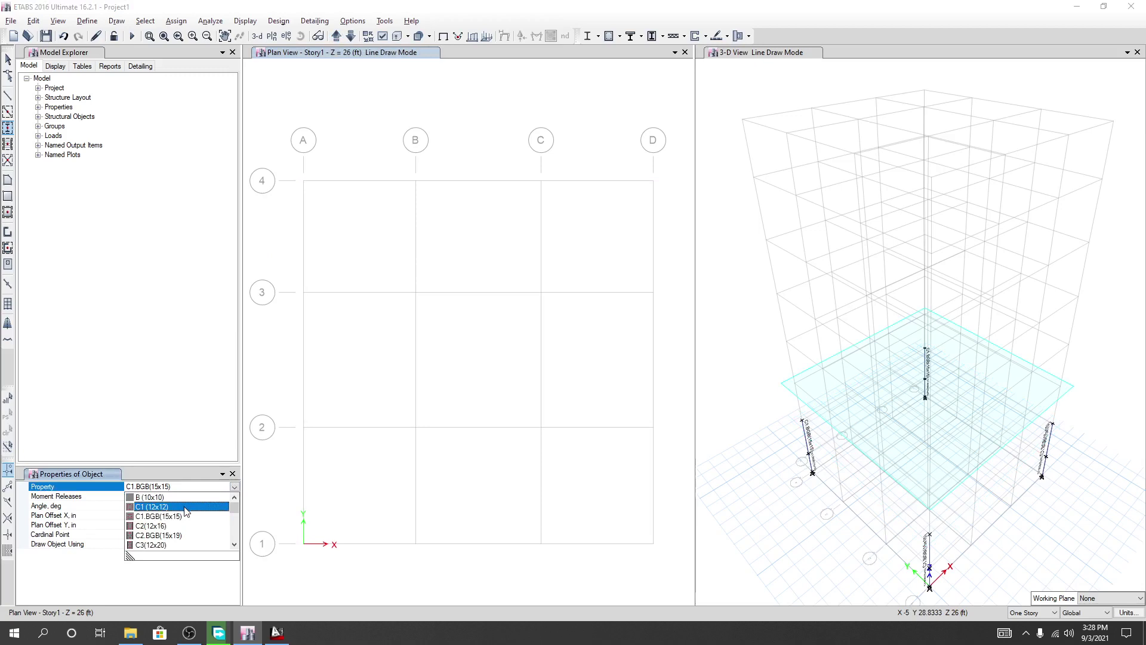
click(185, 508)
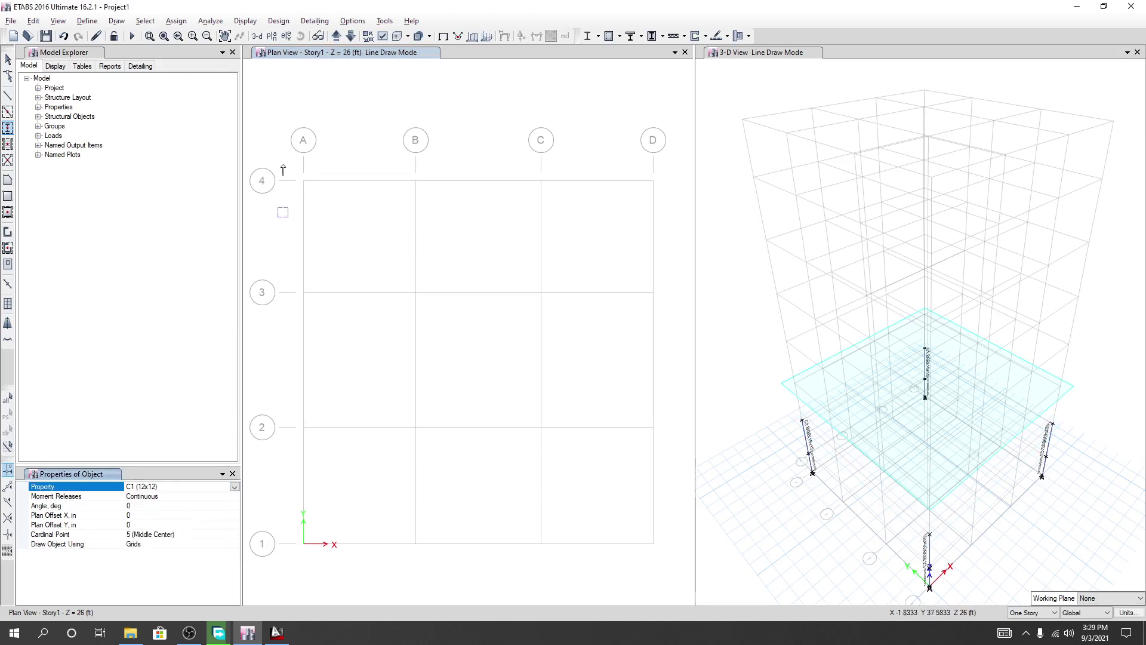
click(304, 181)
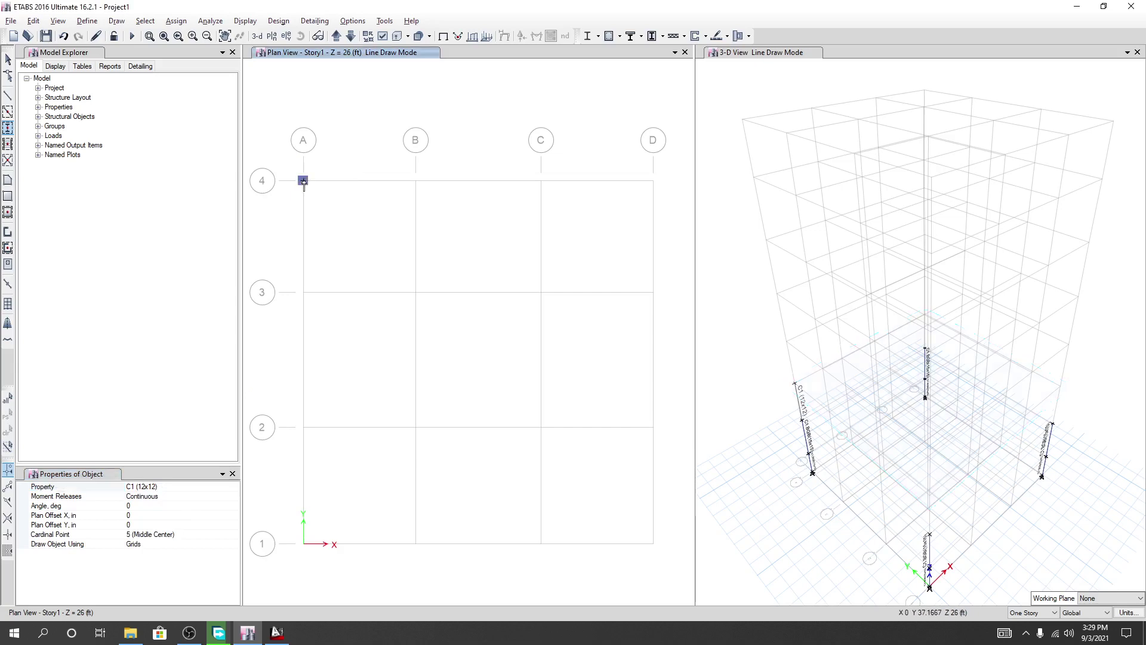
click(653, 181)
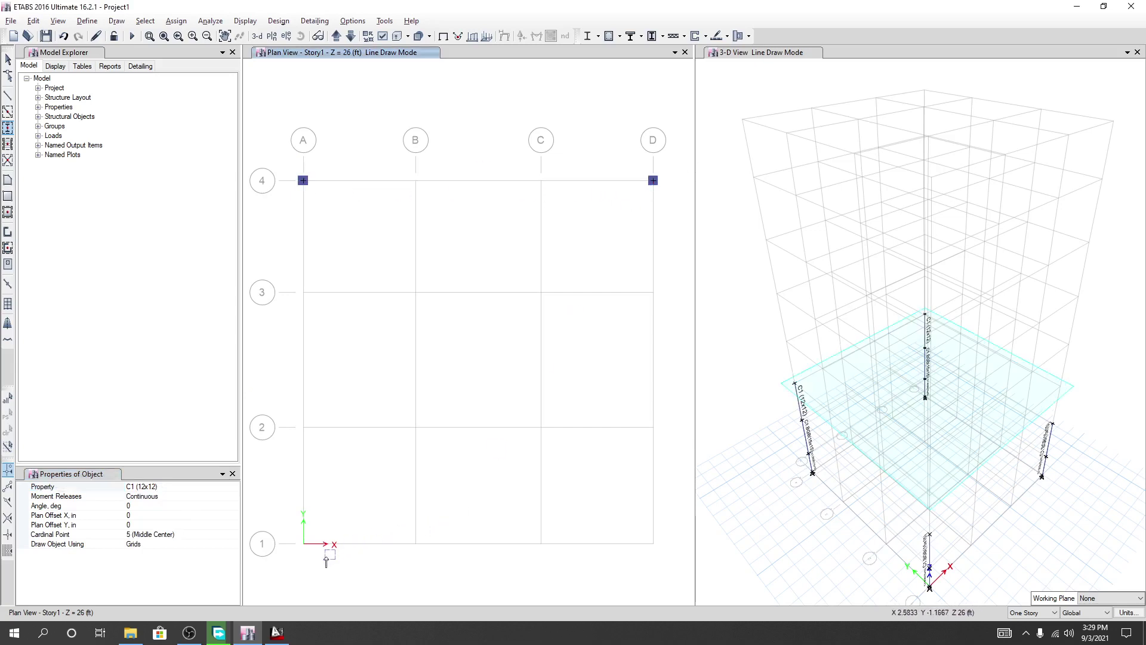
click(303, 544)
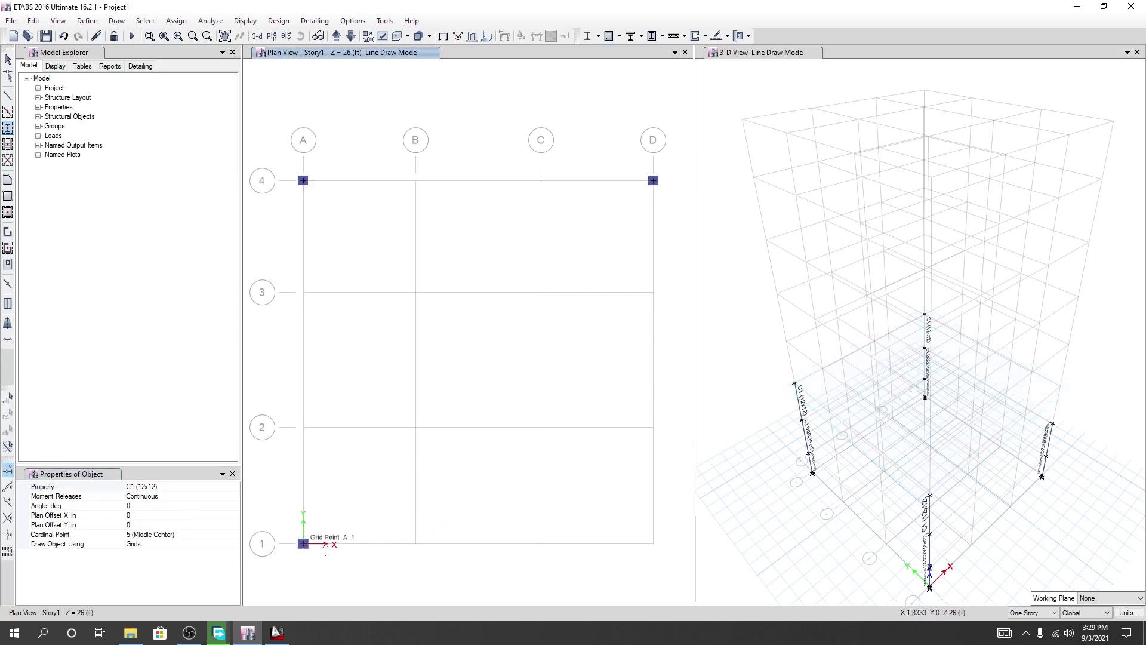
click(653, 544)
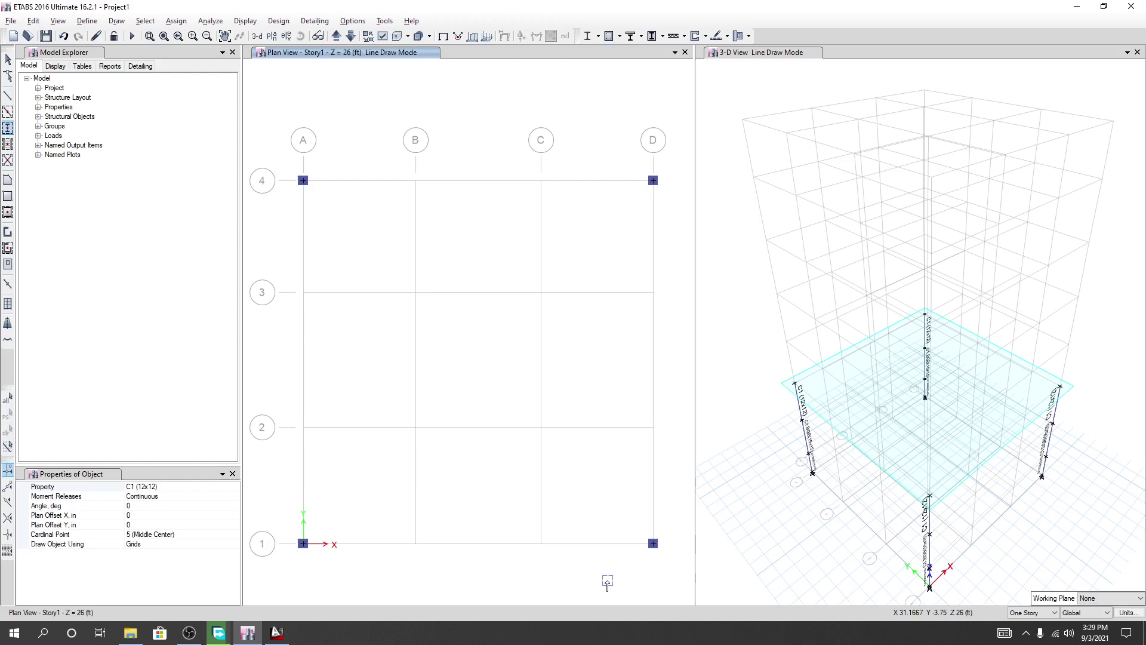
scroll(540, 511, up, 1)
scroll(527, 473, down, 1)
key(Escape)
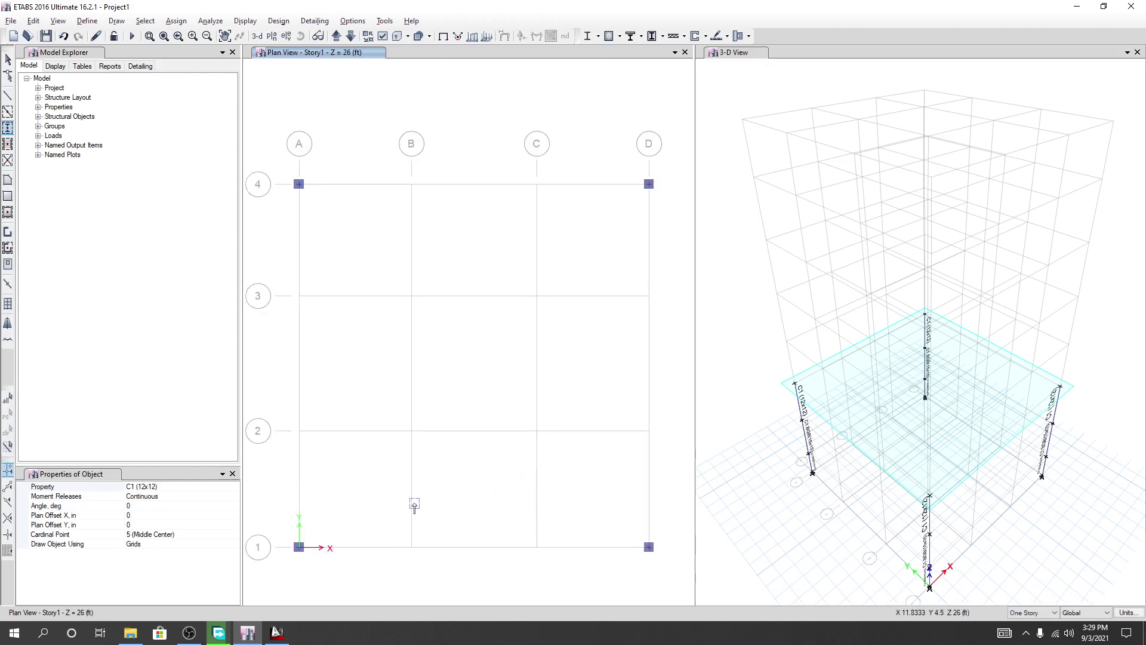
Check the column dimensions beside the toilet in the AutoCAD drawing Raninagar Working plan.dwg, and return to ETABS
click(224, 486)
click(234, 487)
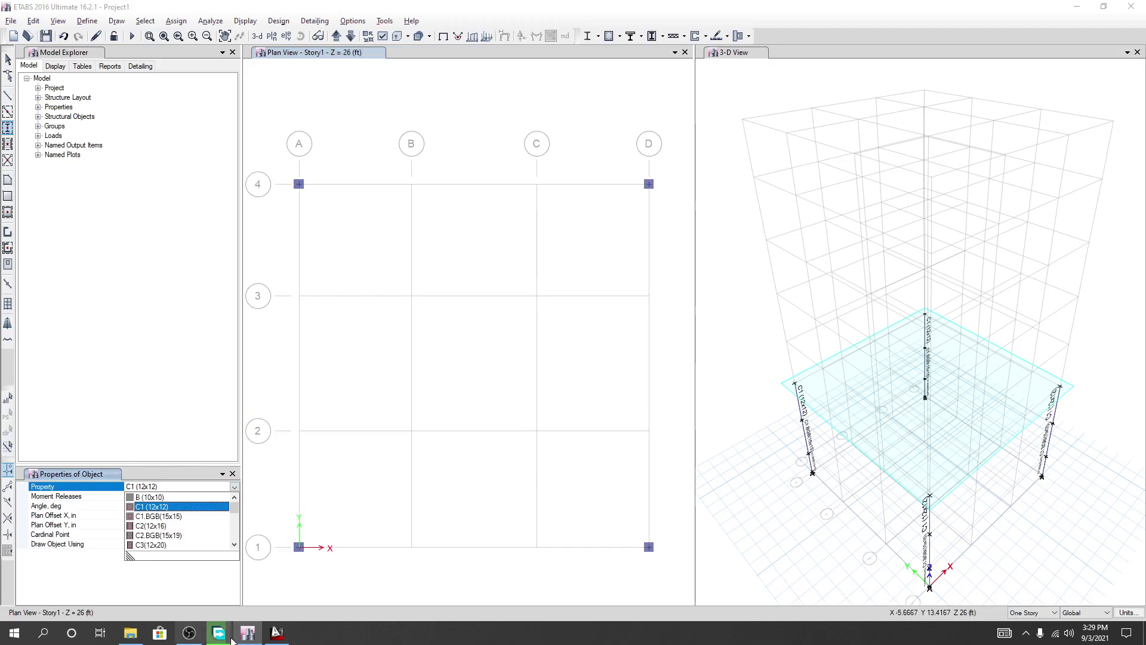
click(277, 633)
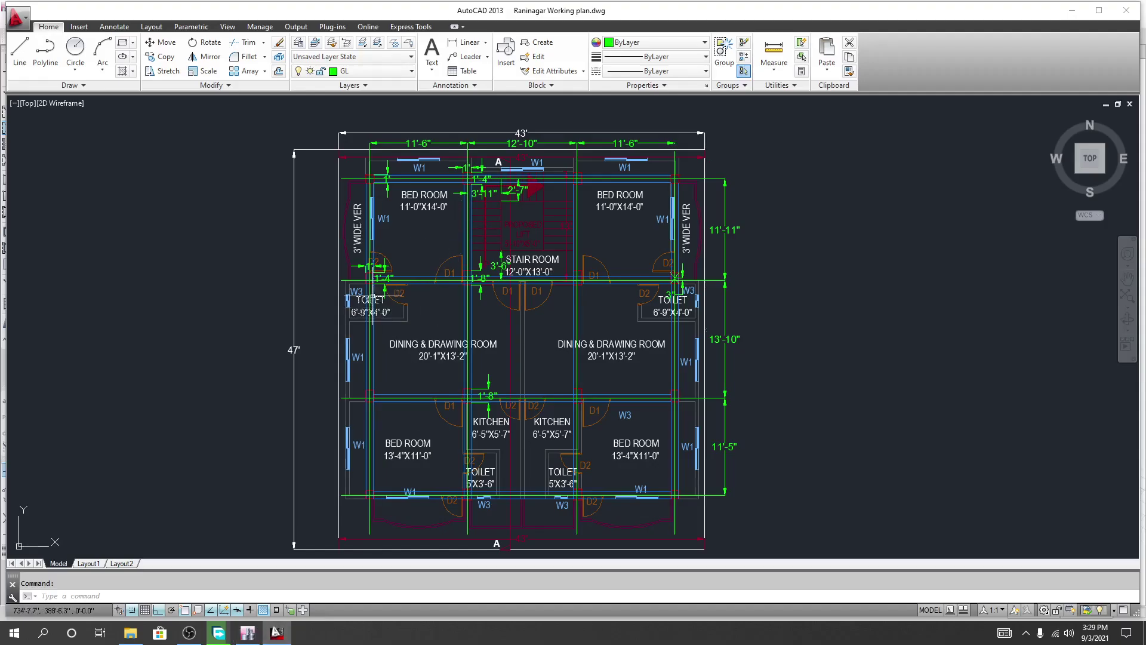
scroll(370, 279, up, 8)
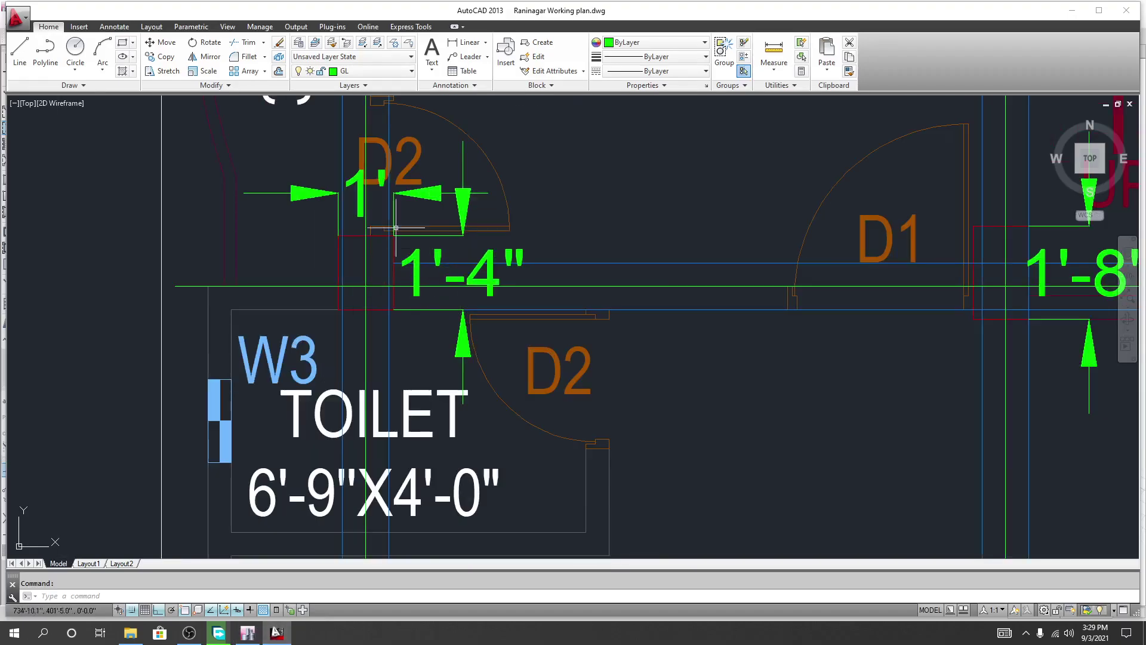
scroll(395, 227, down, 8)
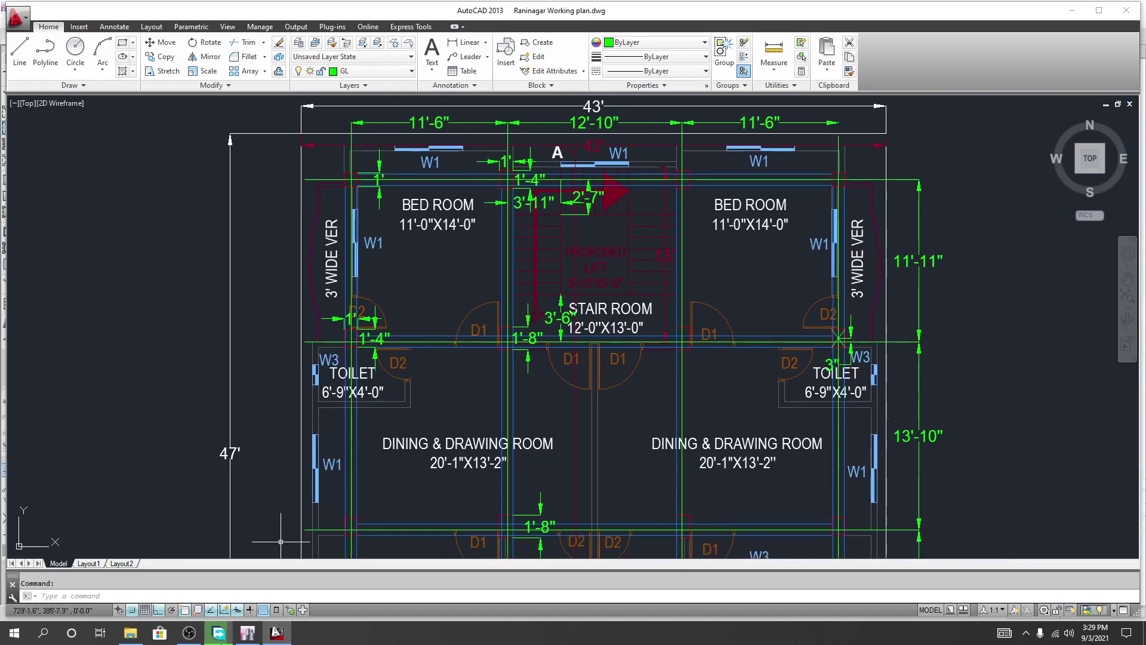
click(248, 634)
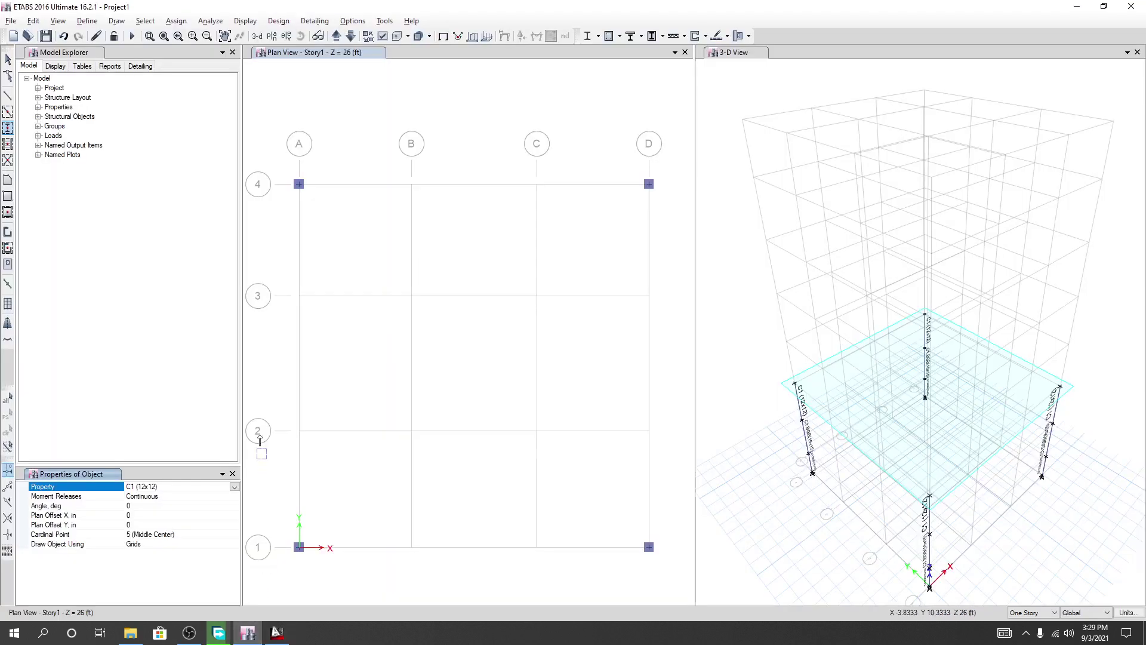
Choose C2.BGB(15x19) as the column section to draw and move the plan down to the BML level
click(231, 487)
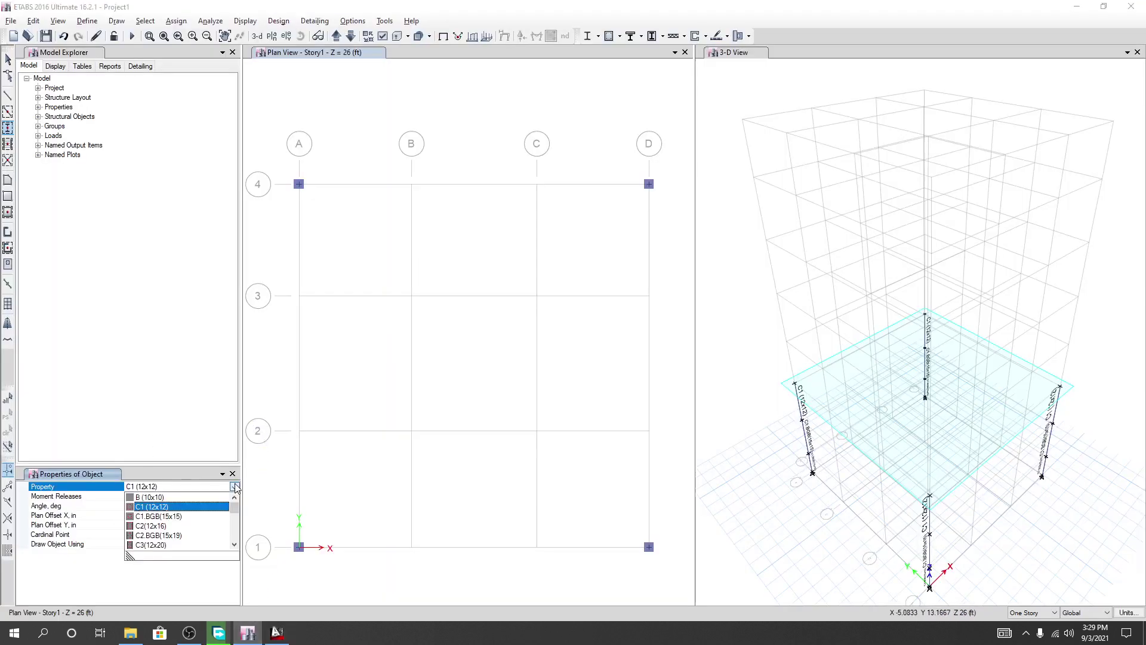
click(175, 536)
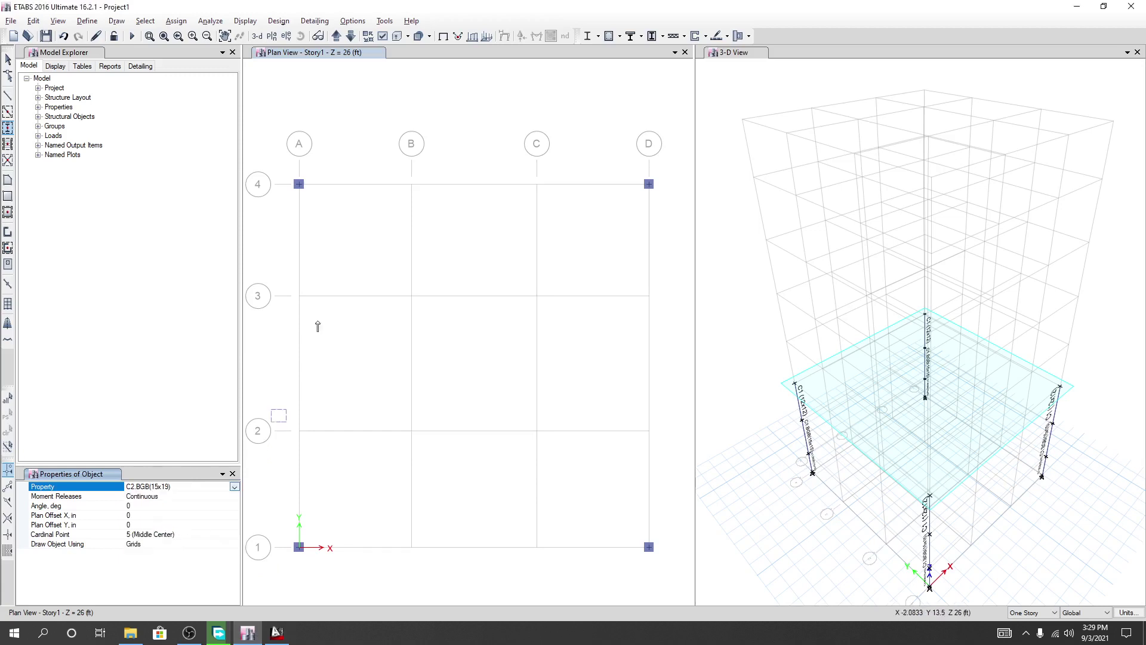
click(351, 37)
click(351, 37)
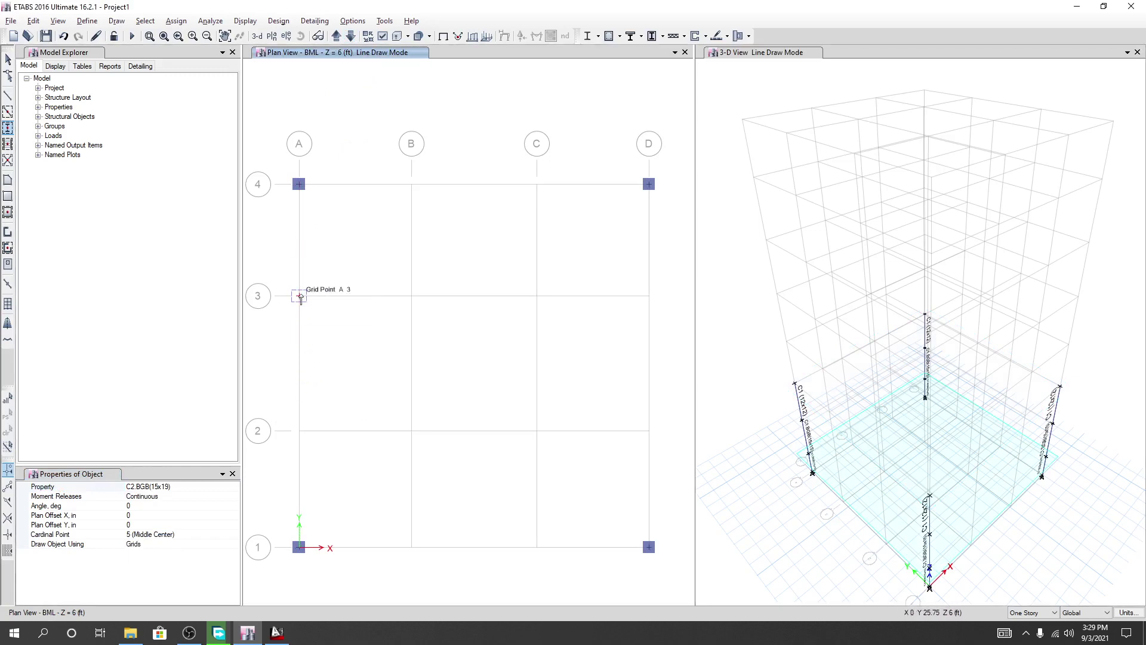
Examine the perimeter and interior column positions and orientation across the whole floor plan in the AutoCAD drawing, and return to ETABS
click(277, 632)
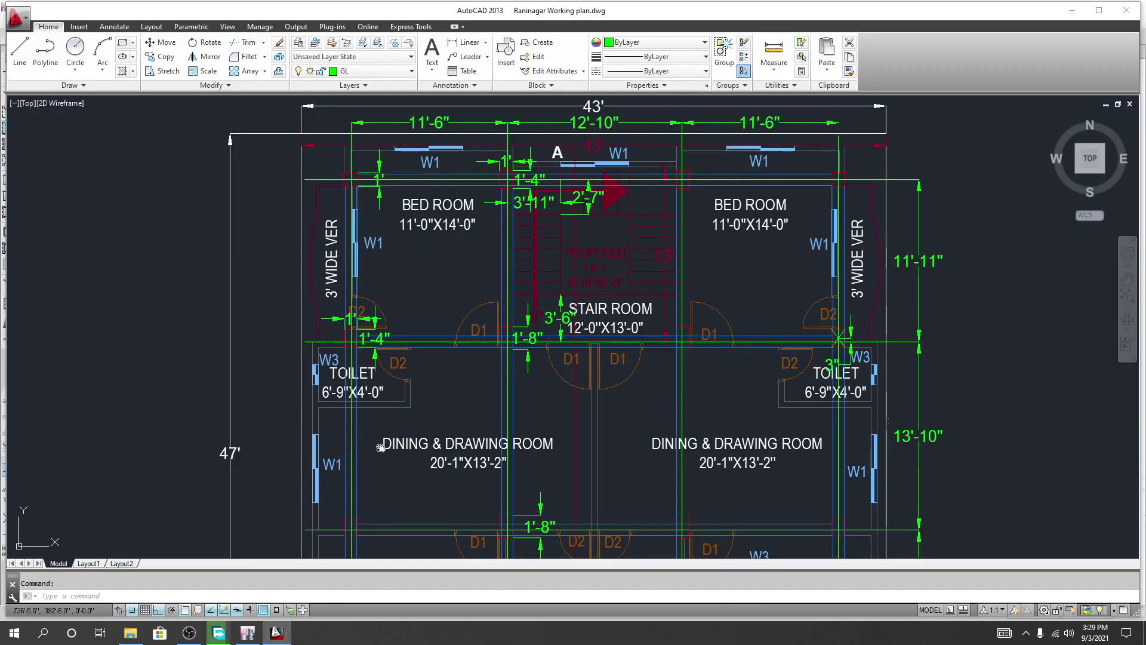
middle_drag(379, 448, 364, 410)
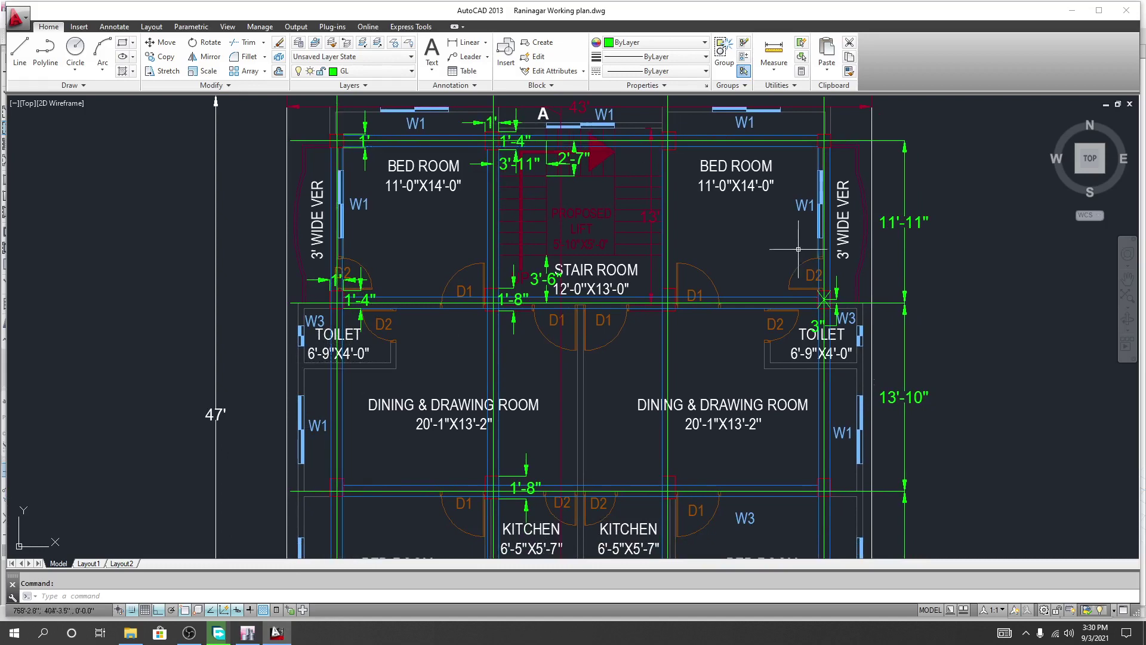
middle_drag(565, 556, 565, 383)
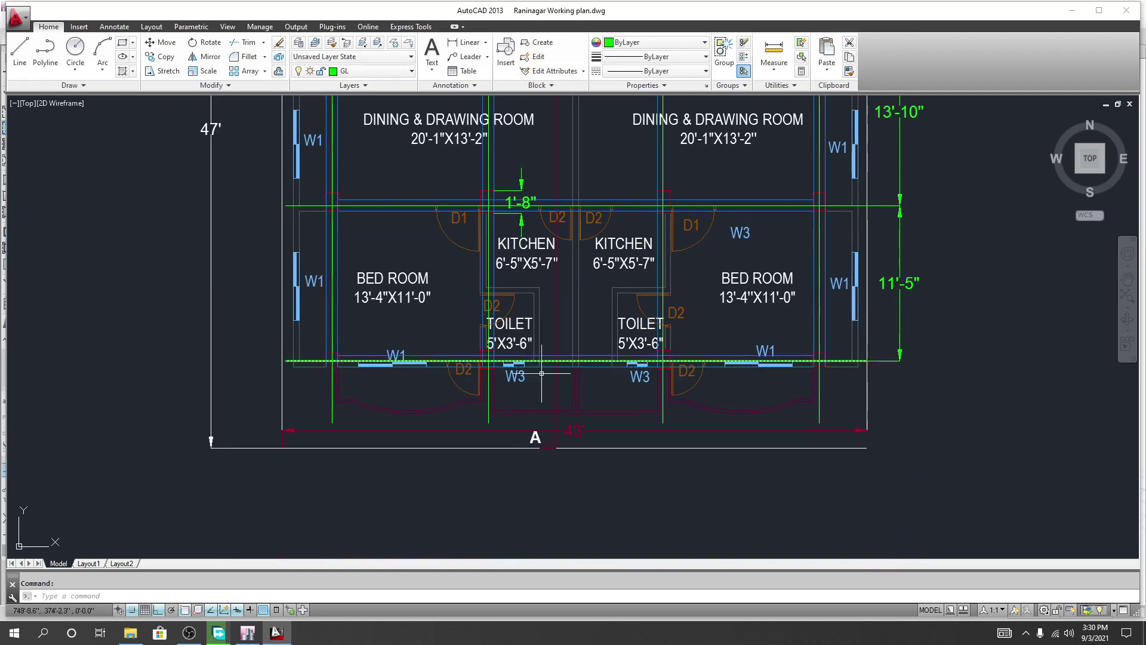
middle_drag(398, 506, 398, 556)
click(248, 632)
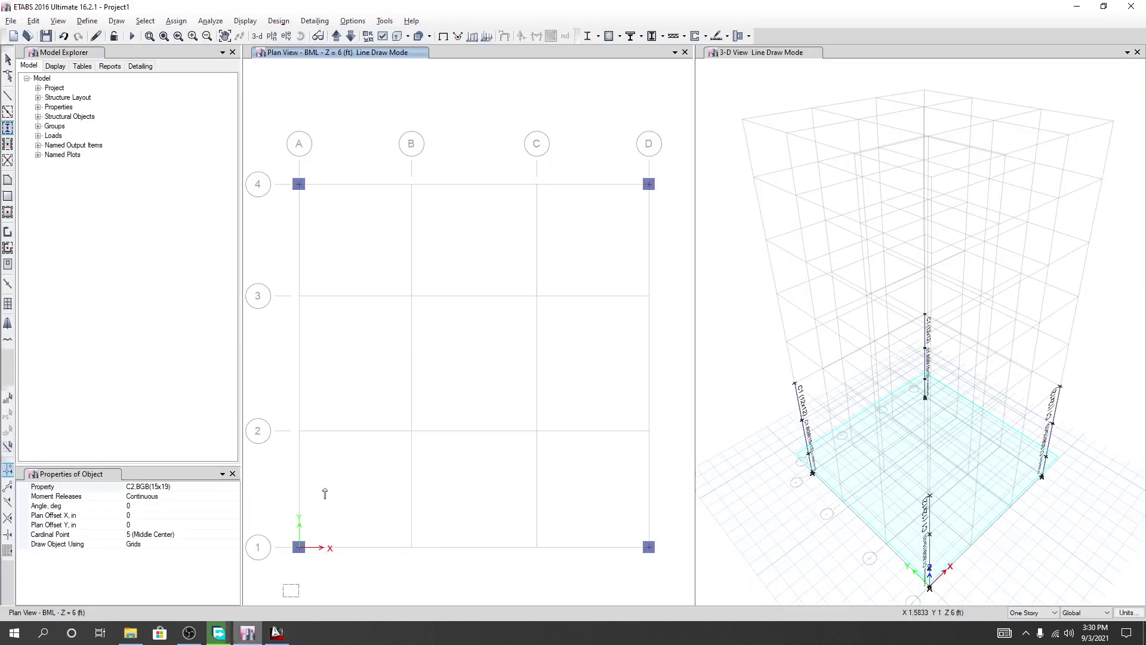
click(276, 632)
middle_drag(472, 358, 490, 324)
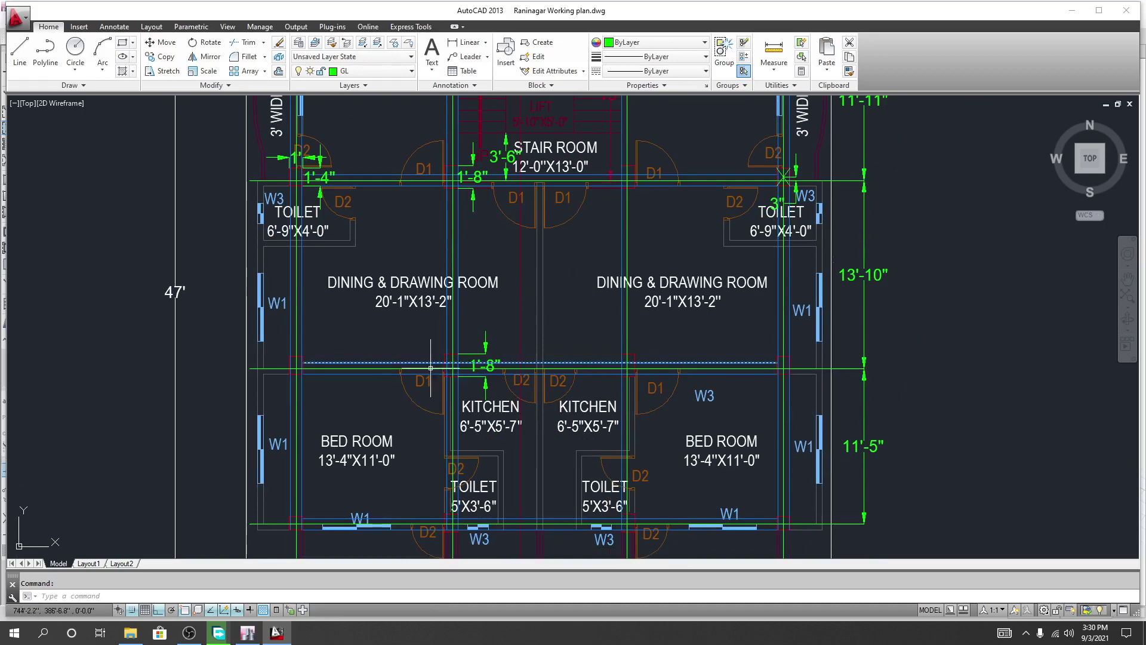
middle_drag(537, 365, 525, 346)
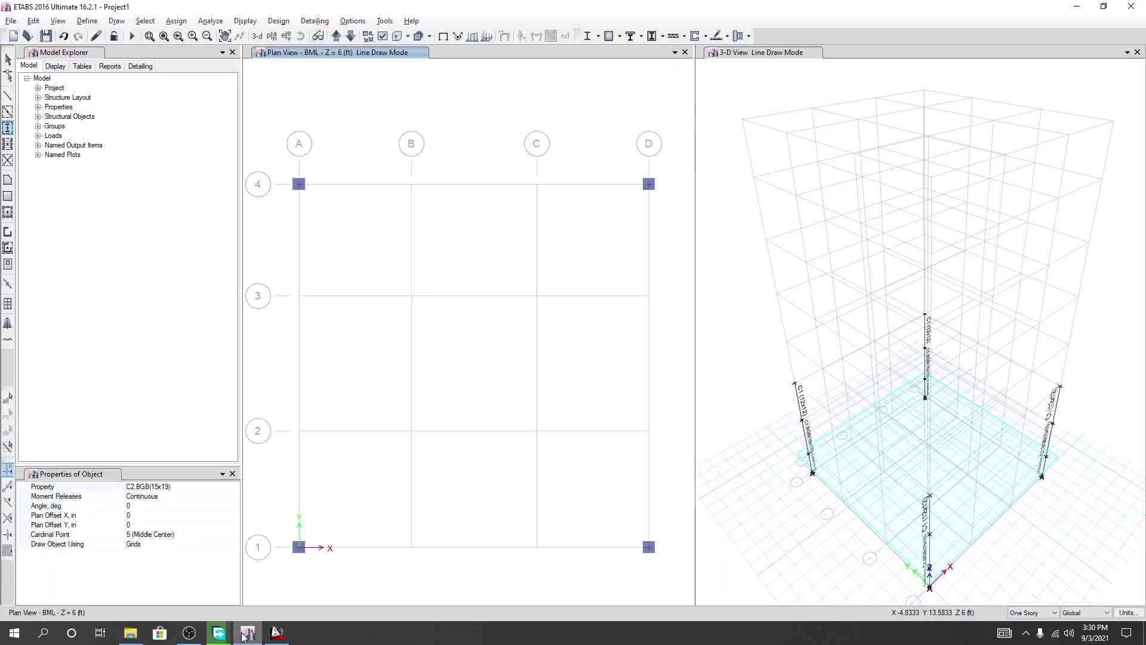
click(248, 632)
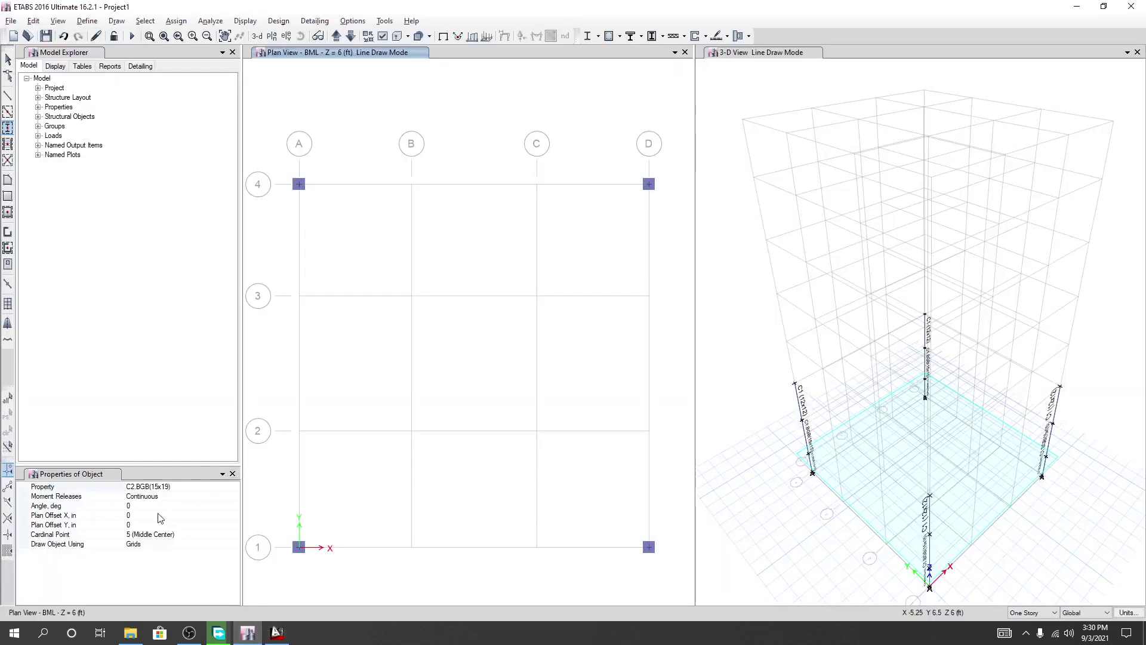
Set the column angle to 90 degrees and draw C2.BGB(15x19) columns at B4, C4, A3, A2, D3, D2, C1 and B1 on BML
click(128, 505)
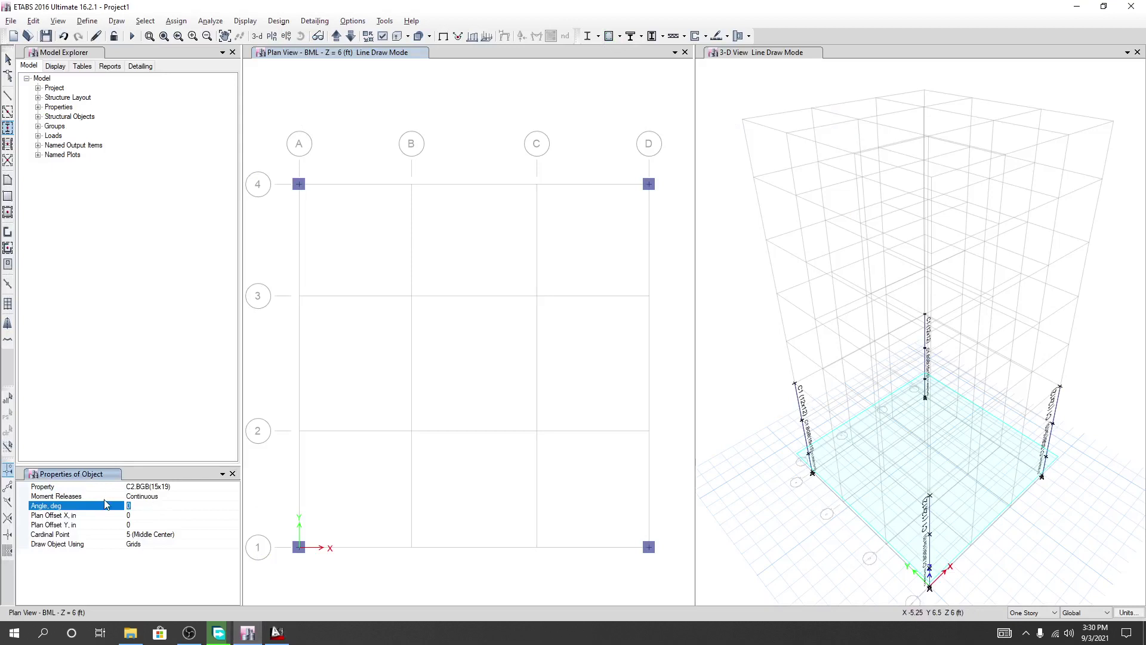
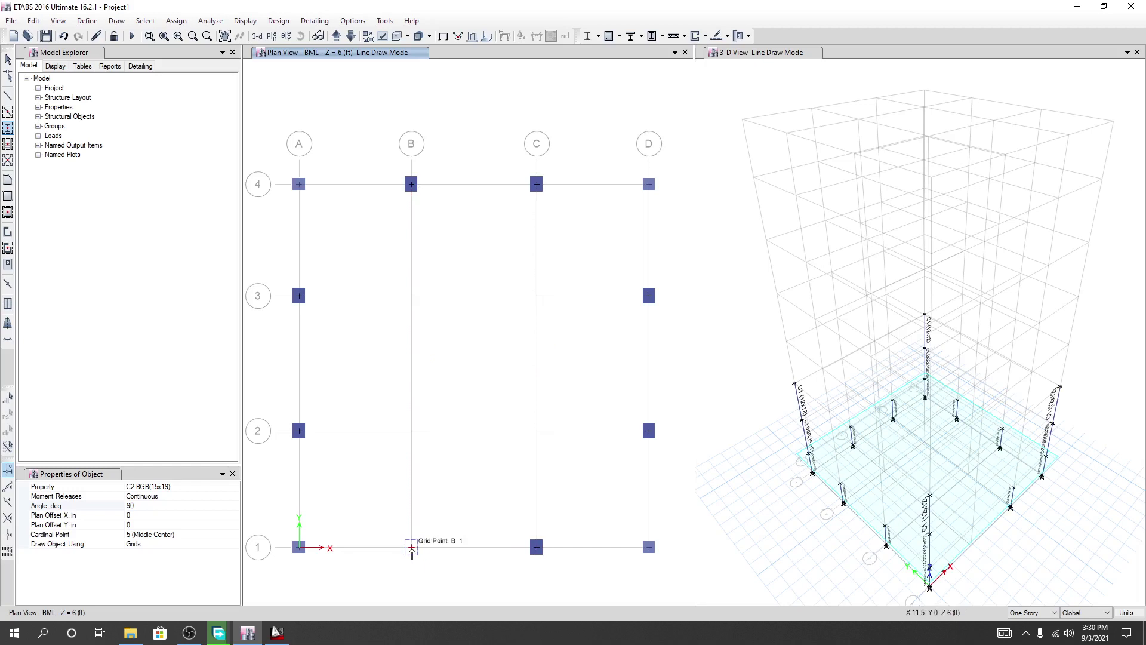
click(412, 549)
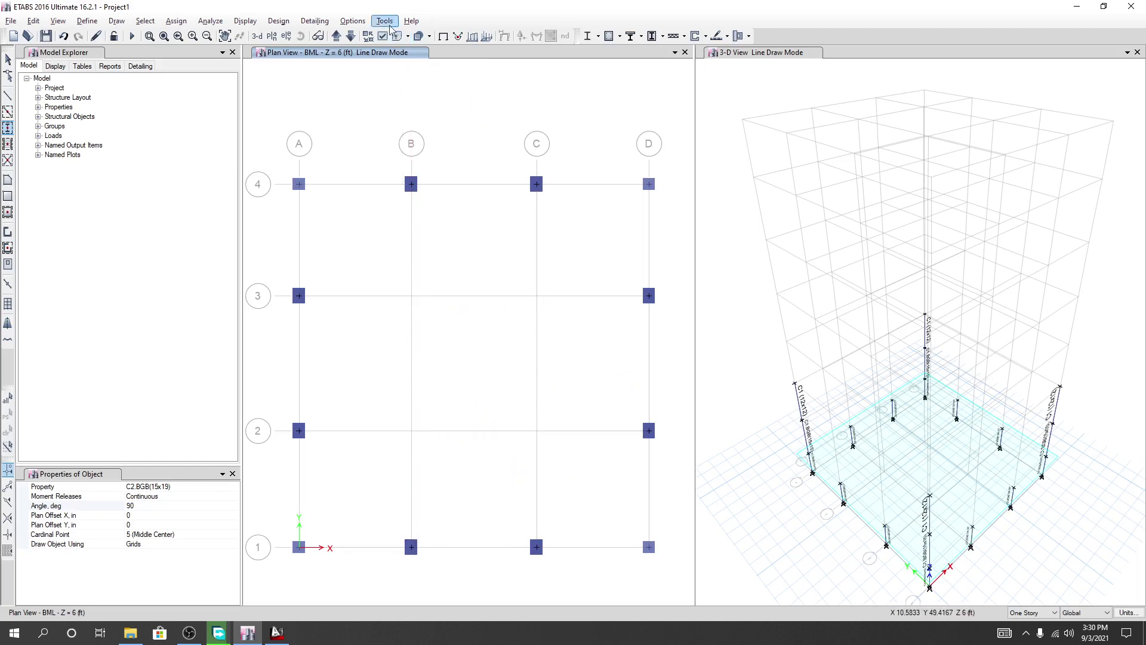
Move the plan up to the GFL level and place C2.BGB(15x19) columns at grid points B4, C4, A3, A2, B1 and C1
click(335, 37)
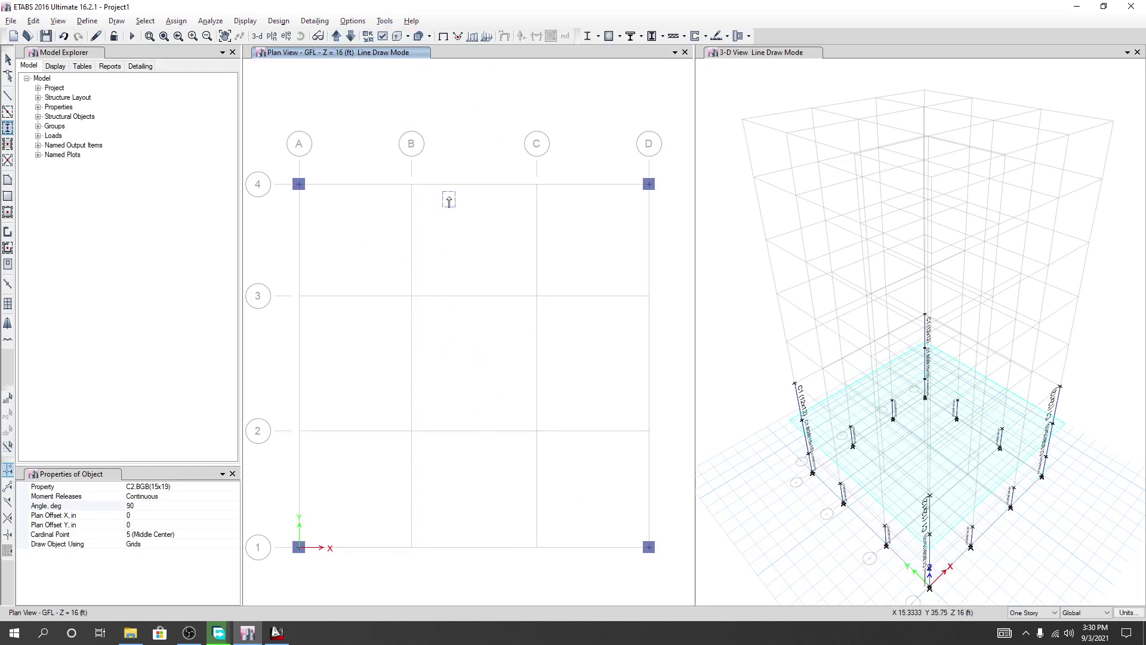
click(411, 185)
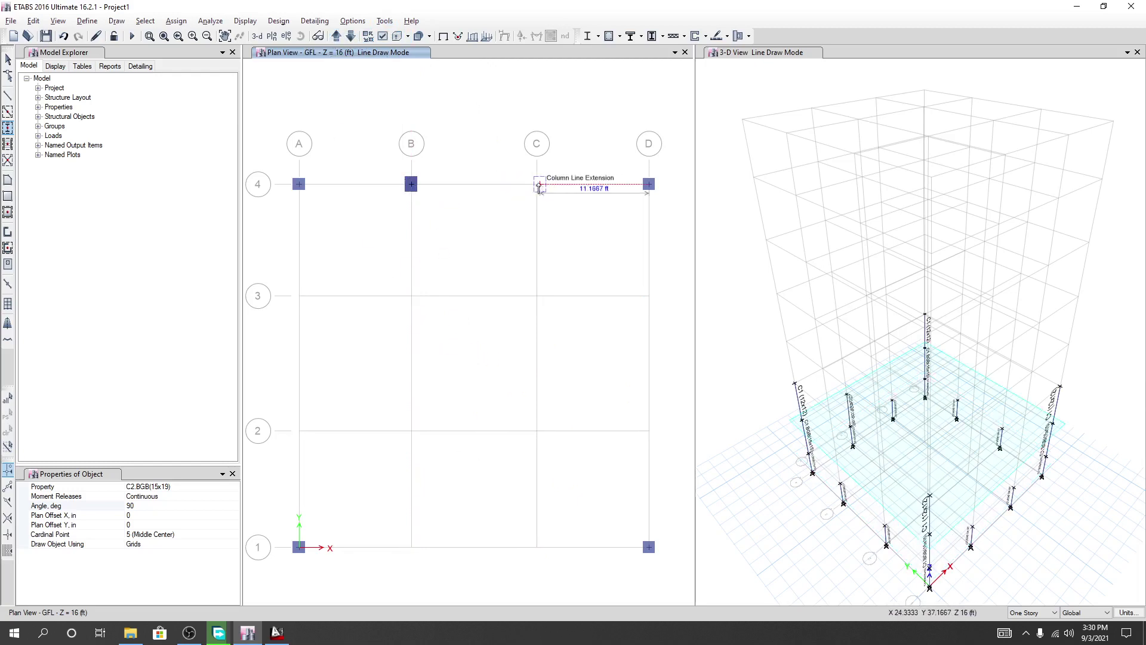
click(536, 185)
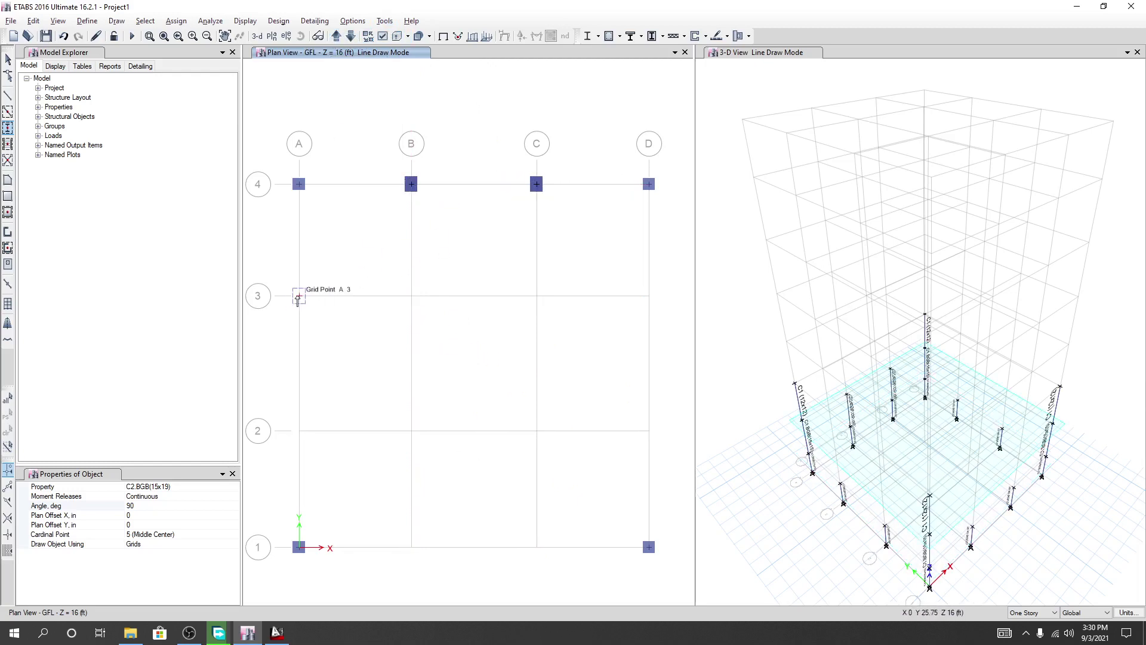
click(299, 297)
click(299, 431)
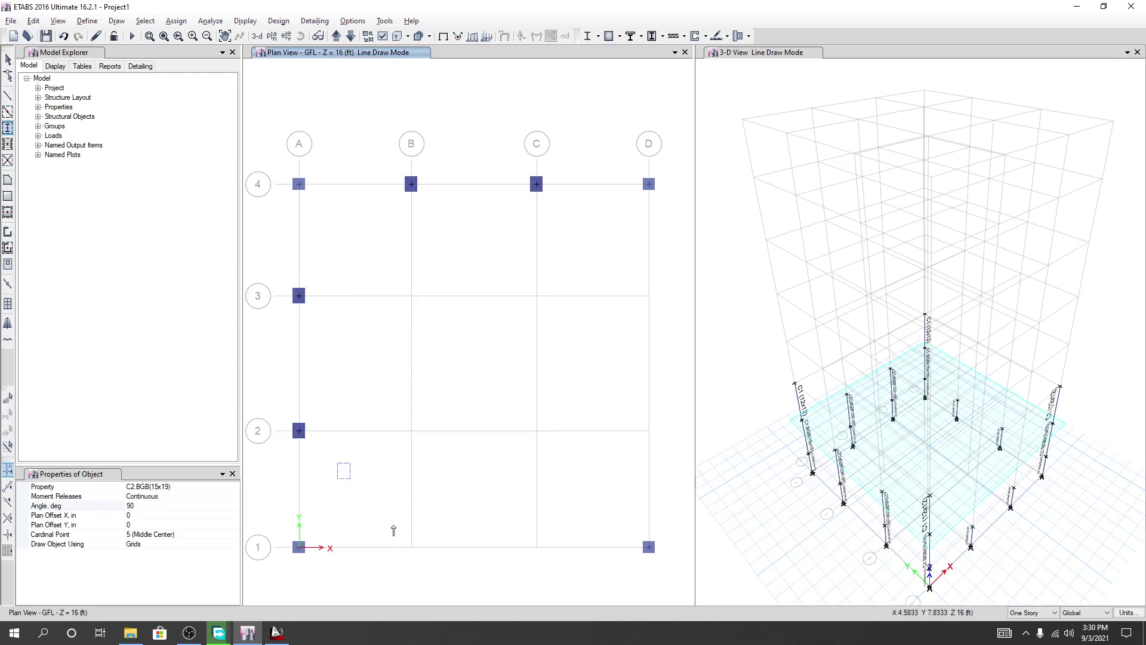
click(412, 548)
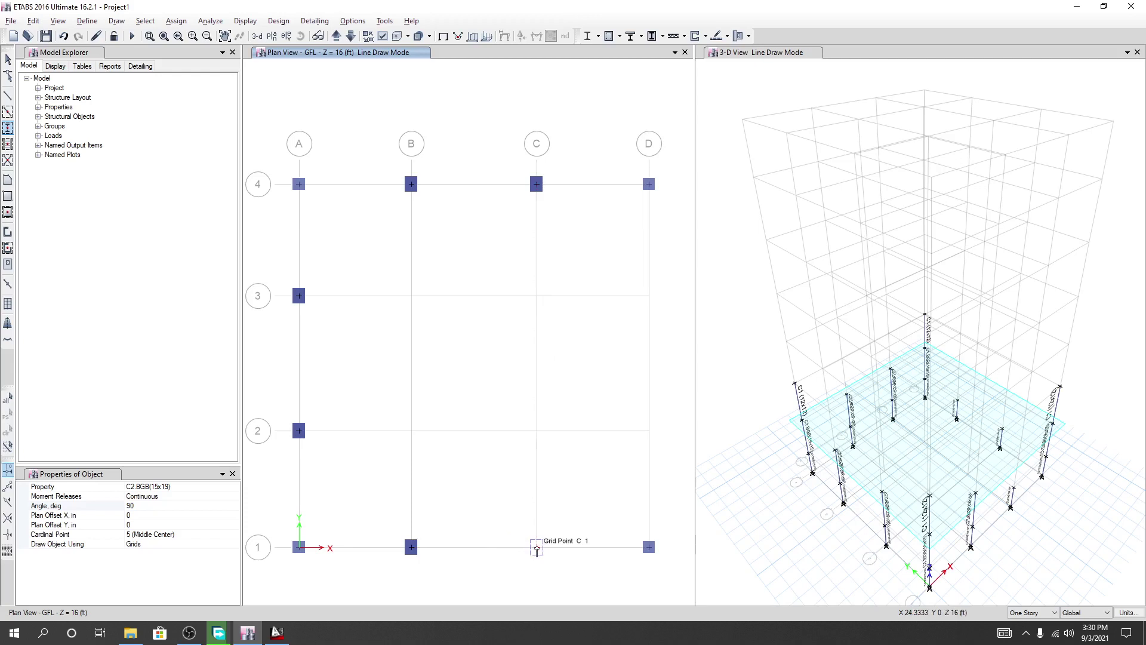
click(537, 548)
Place C2.BGB(15x19) columns at D2 and D3 on GFL, undoing the off-grid placement near D2, and end column drawing
click(649, 429)
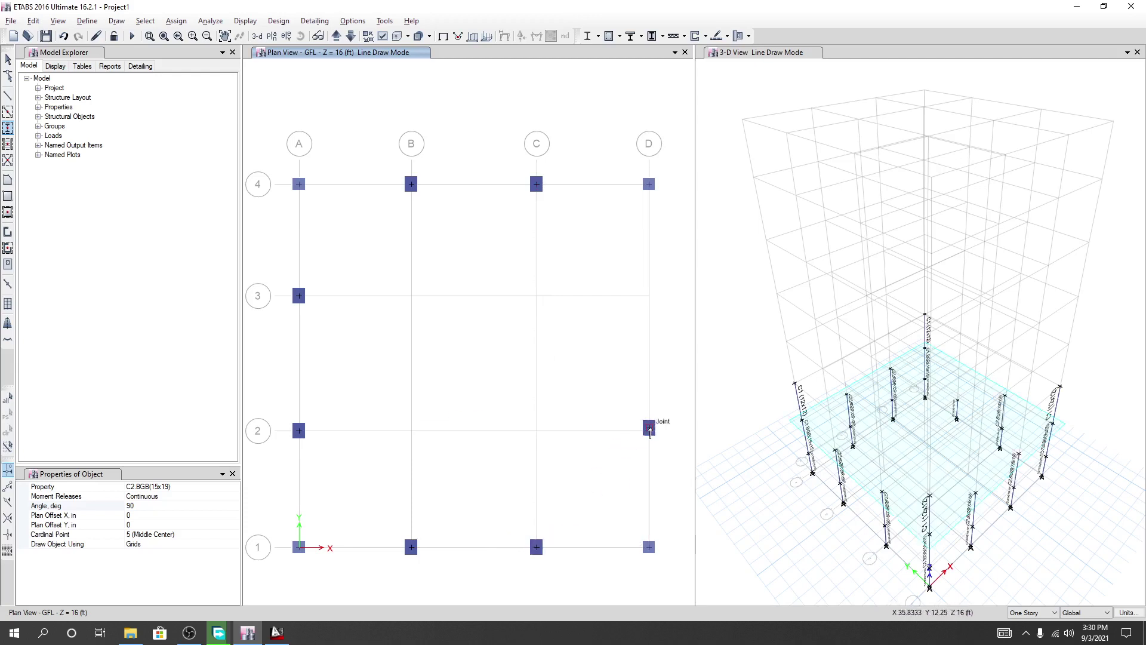
key(ctrl+z)
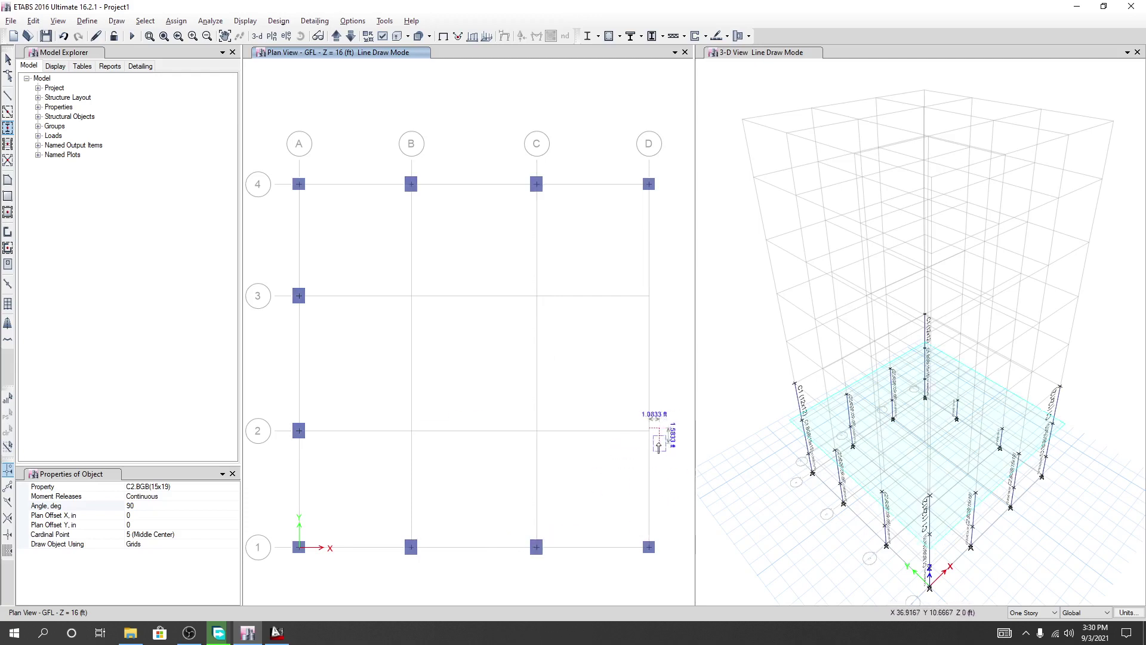
click(649, 432)
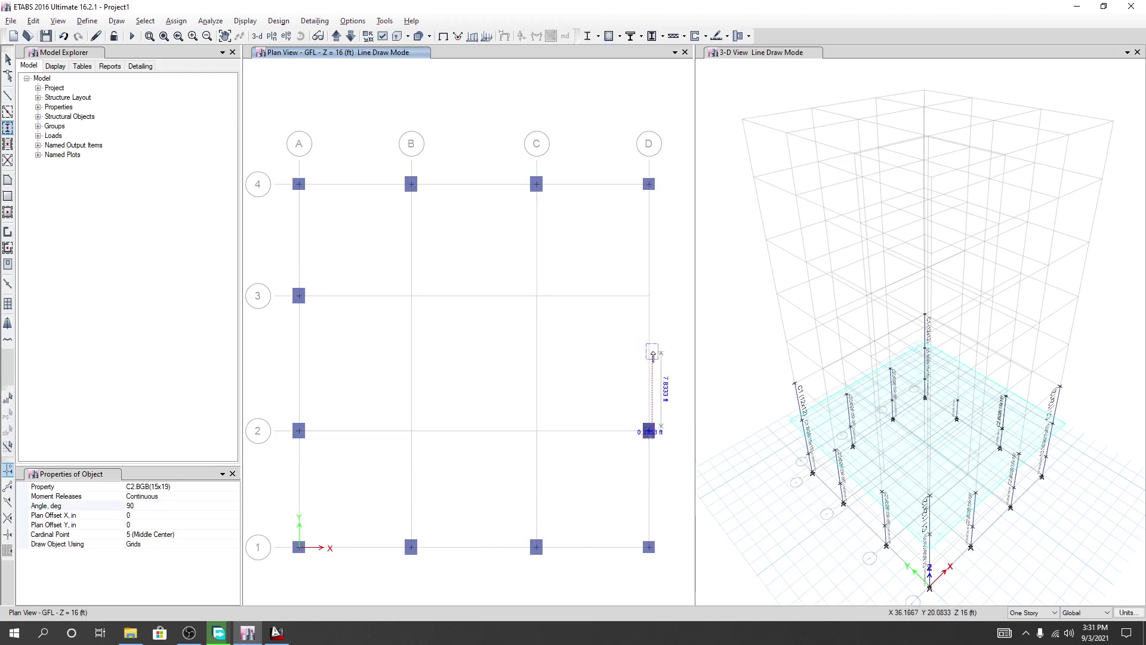
click(649, 297)
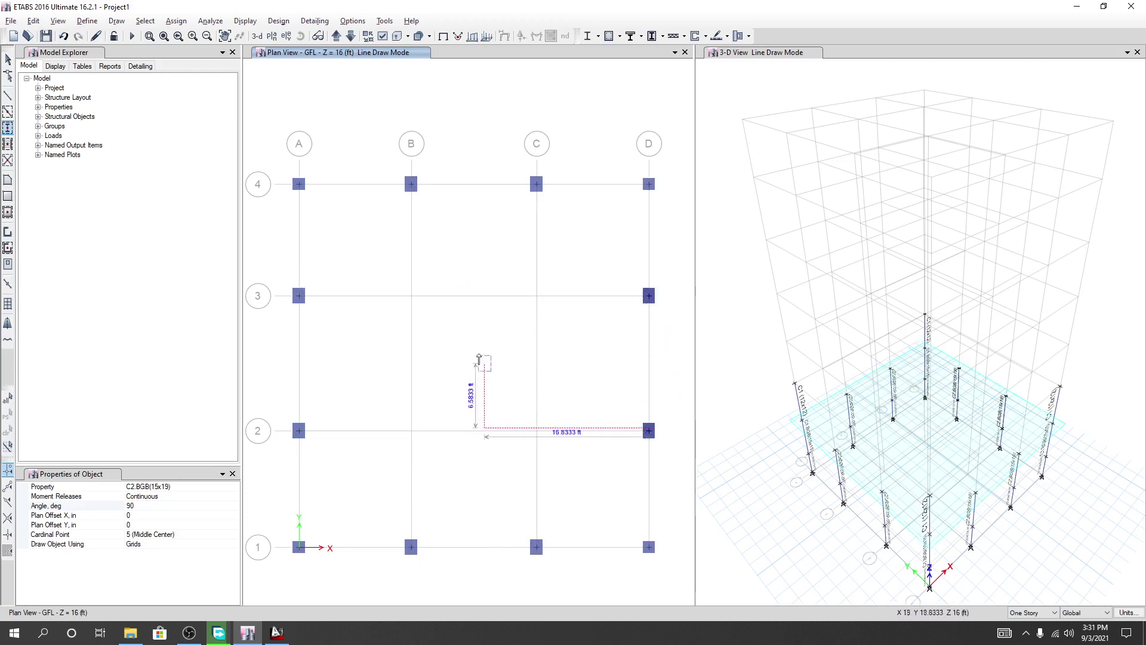
key(Escape)
Move the plan up to Story1 and draw C2(12x16) columns at grid points B4, C4, A3, D3, A2, D2, B1 and C1
middle_drag(596, 358, 481, 369)
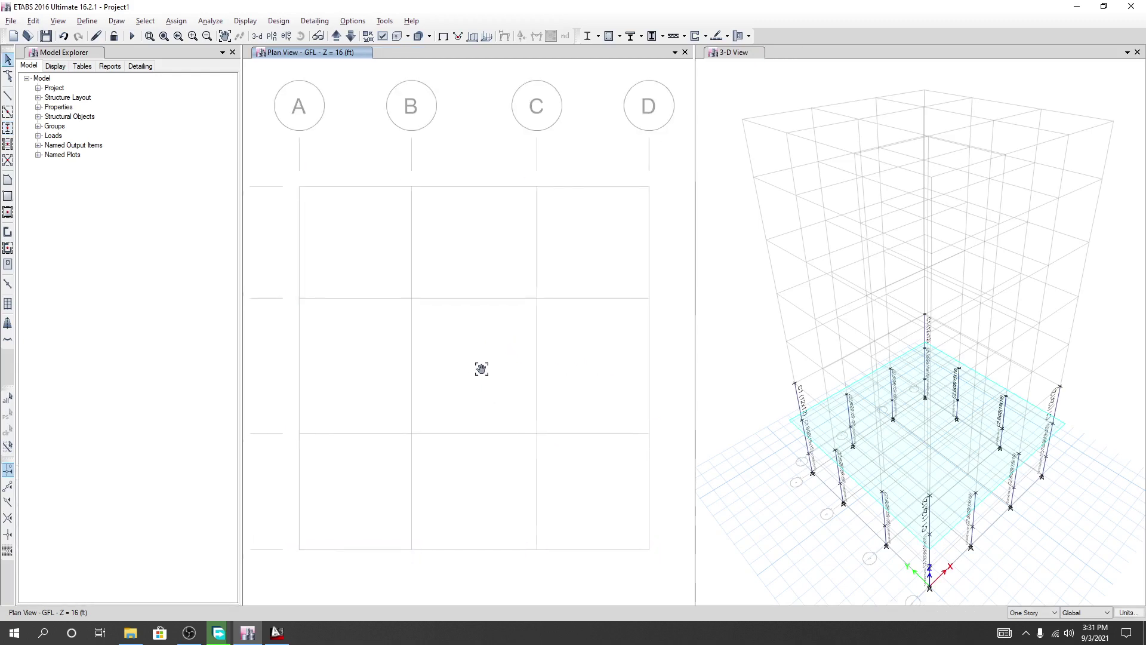
click(336, 36)
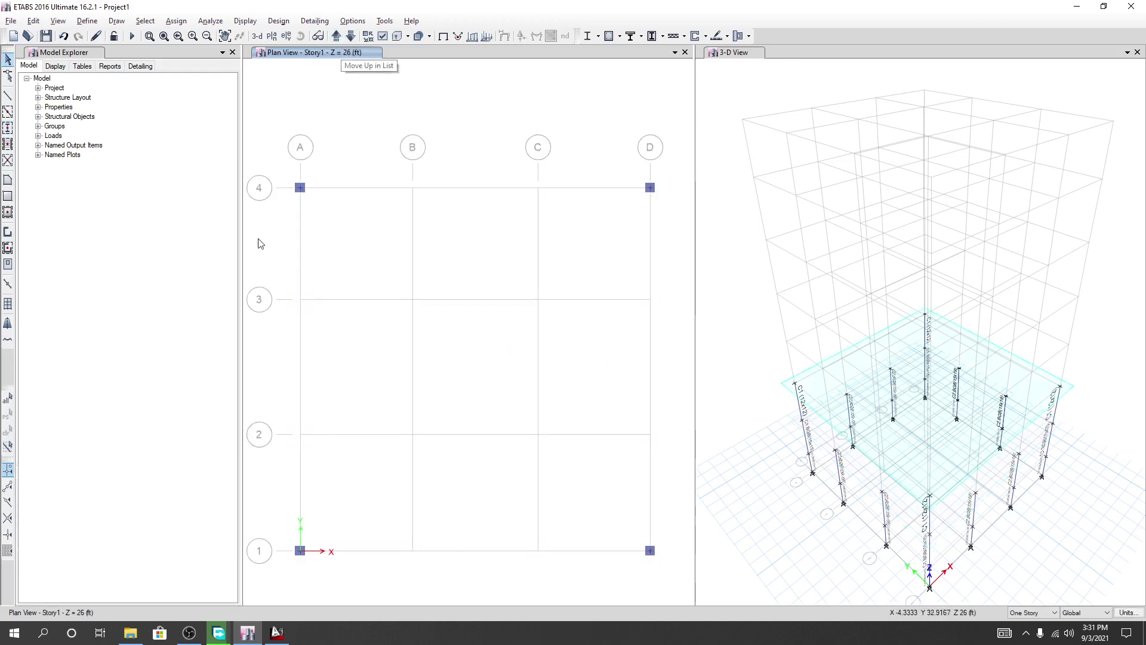
click(8, 128)
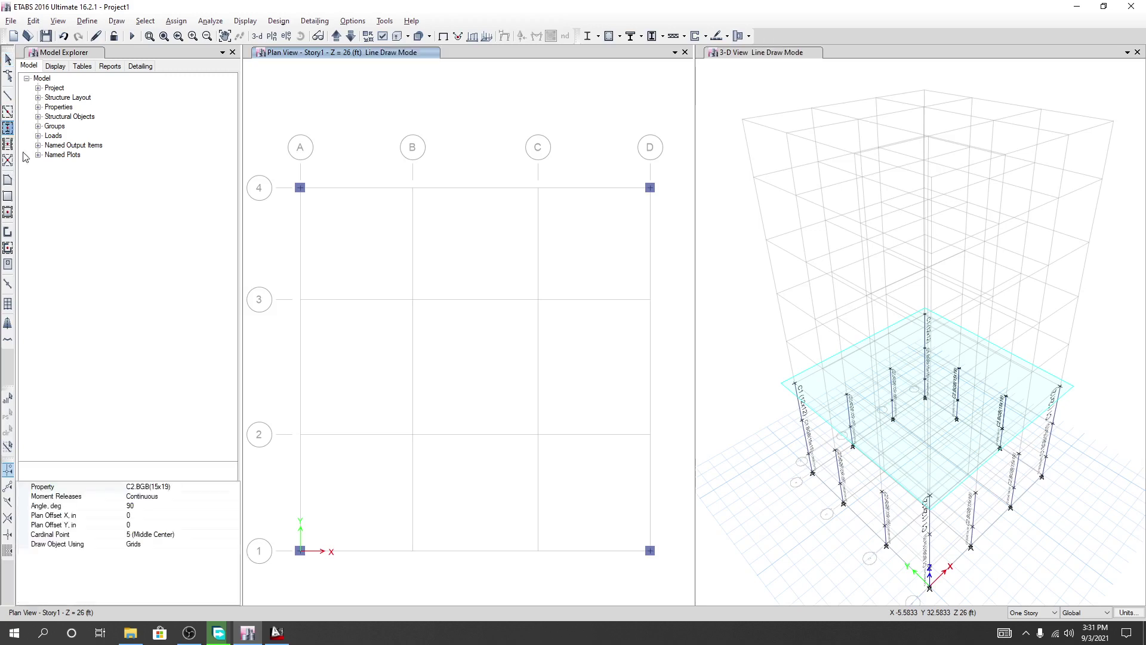
click(234, 487)
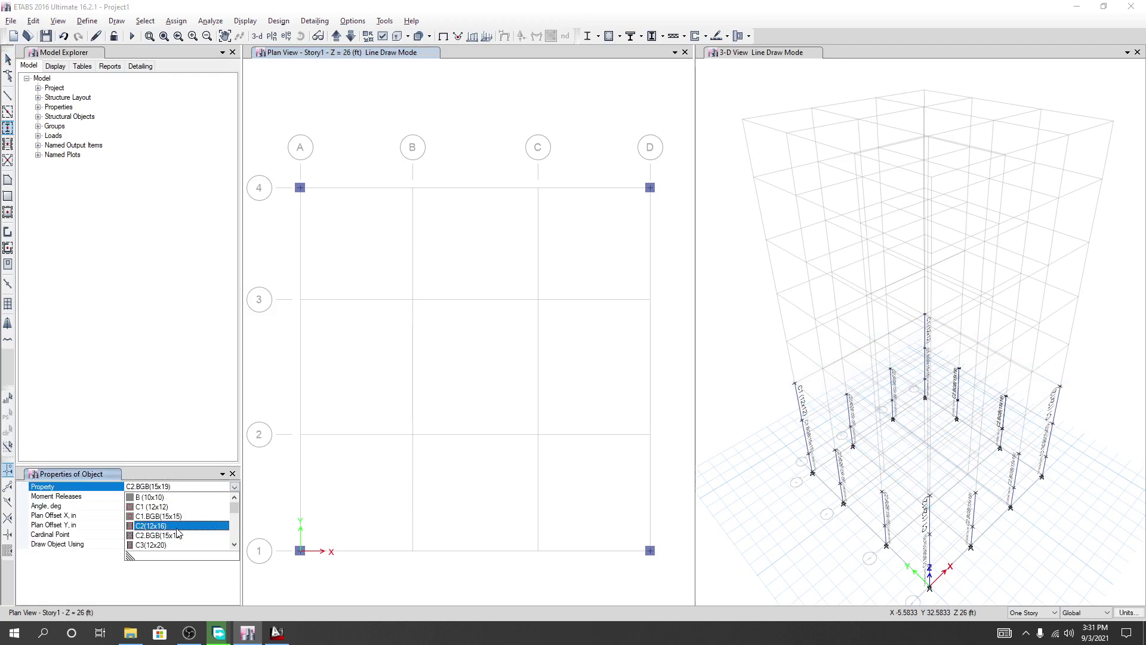
click(176, 528)
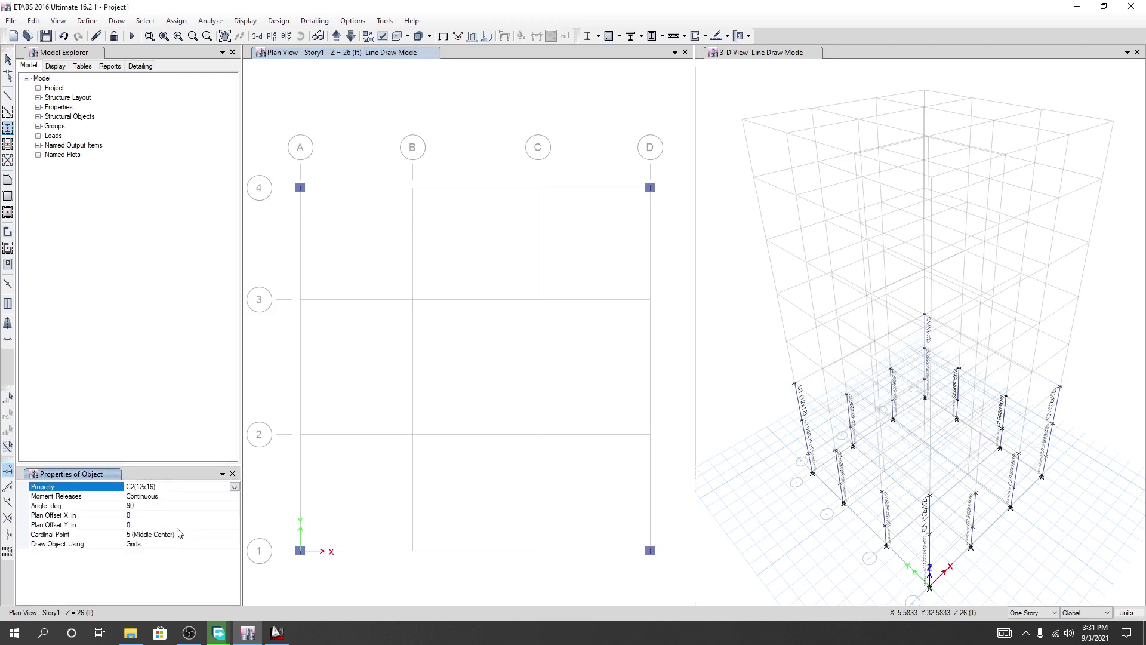
click(414, 190)
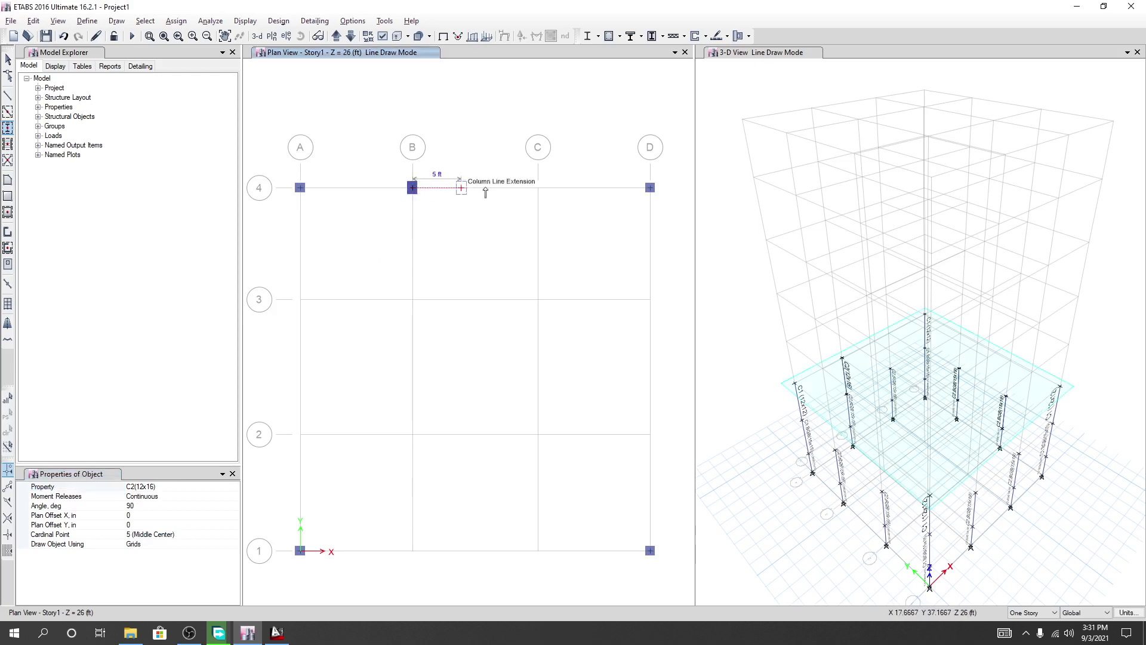
click(537, 189)
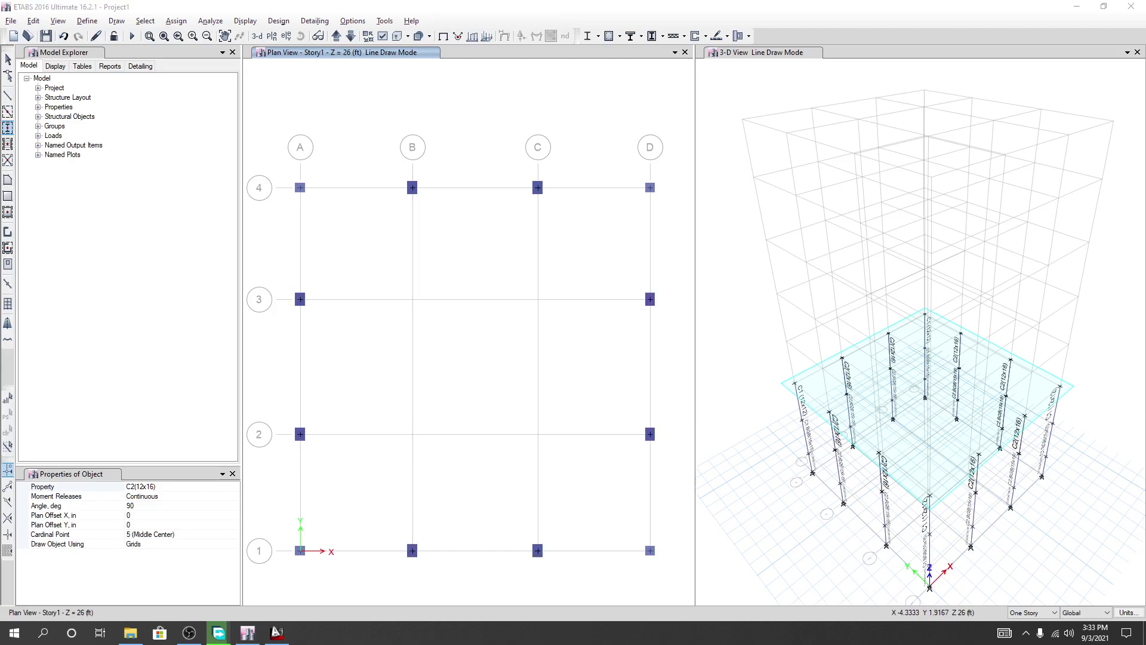
Switch to the AutoCAD floor plan, examine the interior column positions and dimensions around the dining rooms and stair, and return to ETABS
key(alt+Tab)
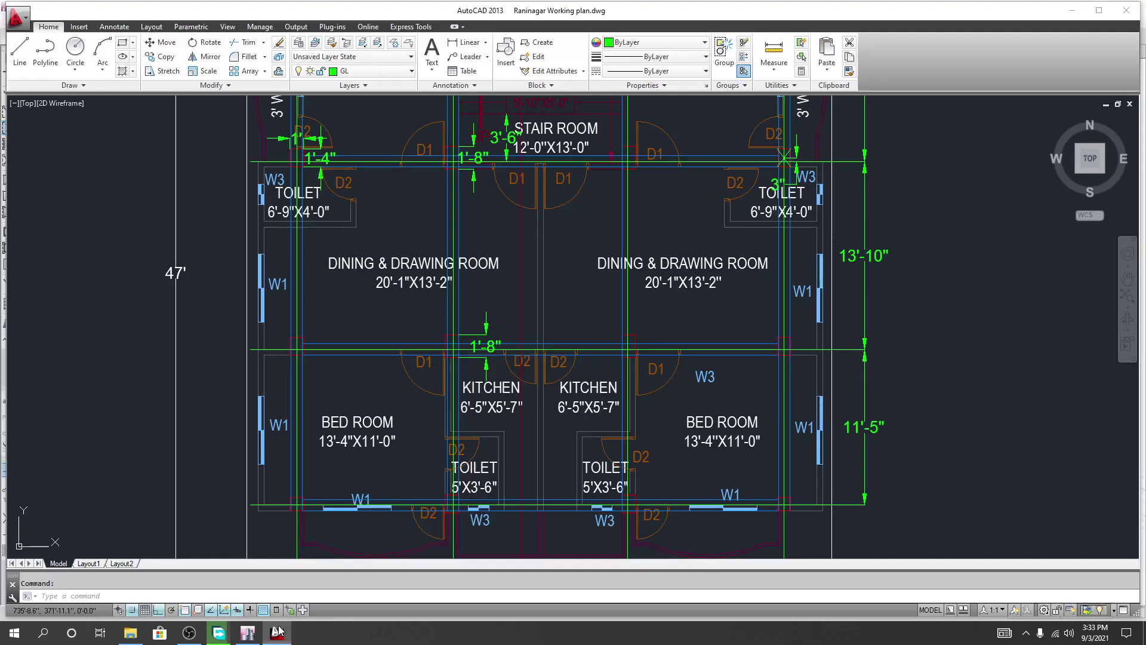
middle_drag(473, 186, 478, 206)
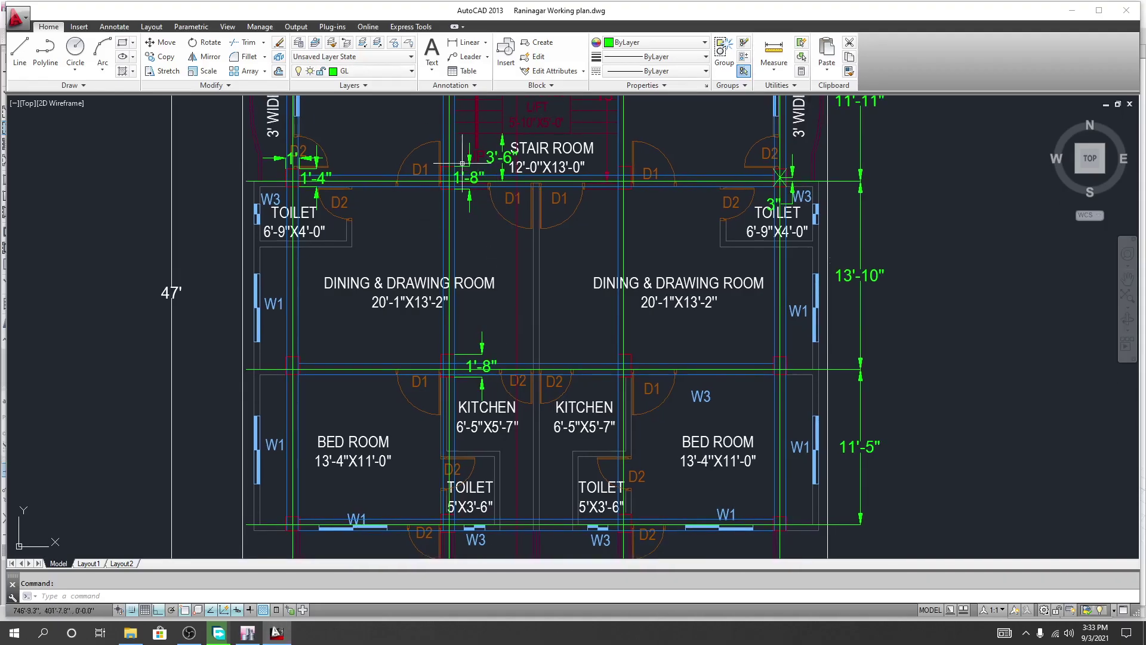
middle_drag(478, 250, 468, 282)
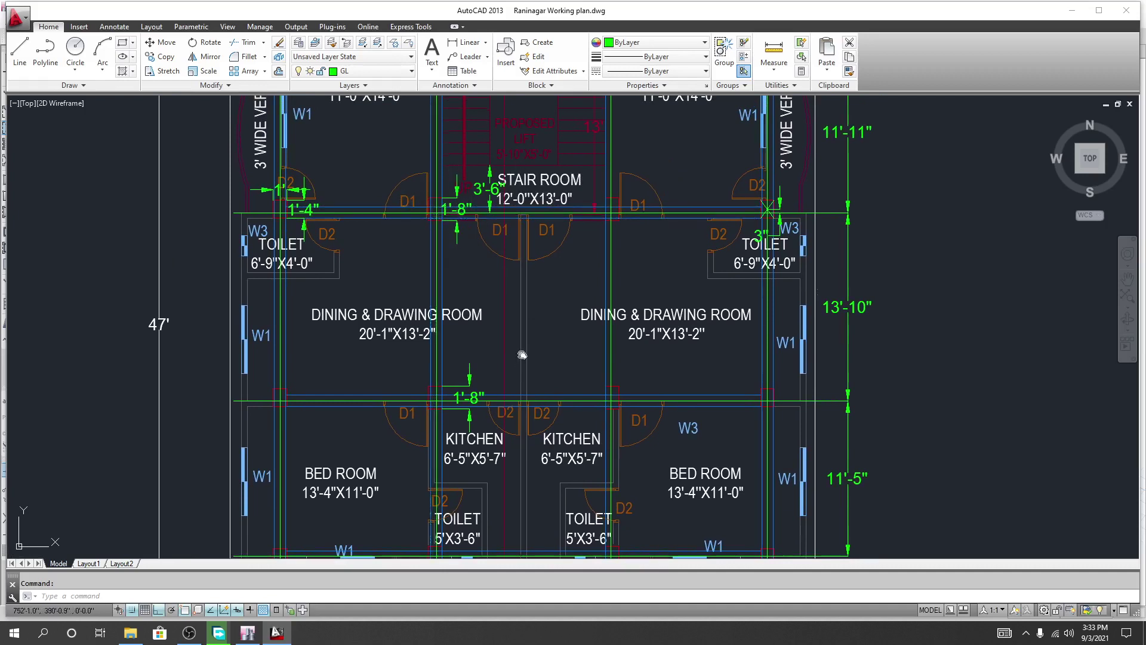
middle_drag(522, 348, 523, 366)
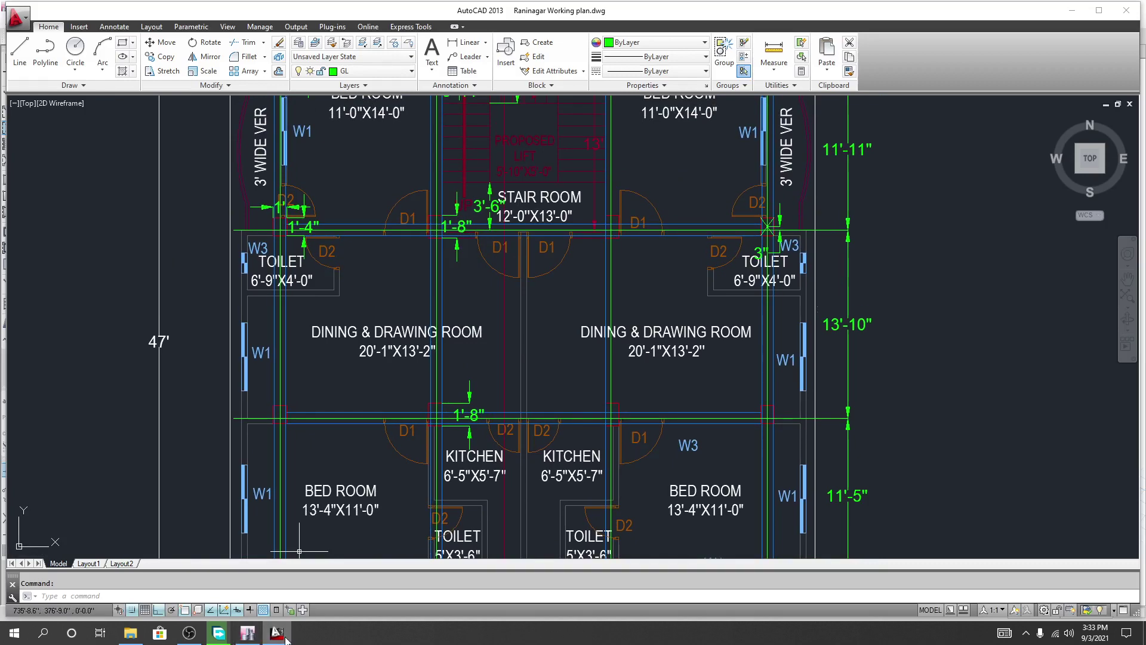
click(248, 632)
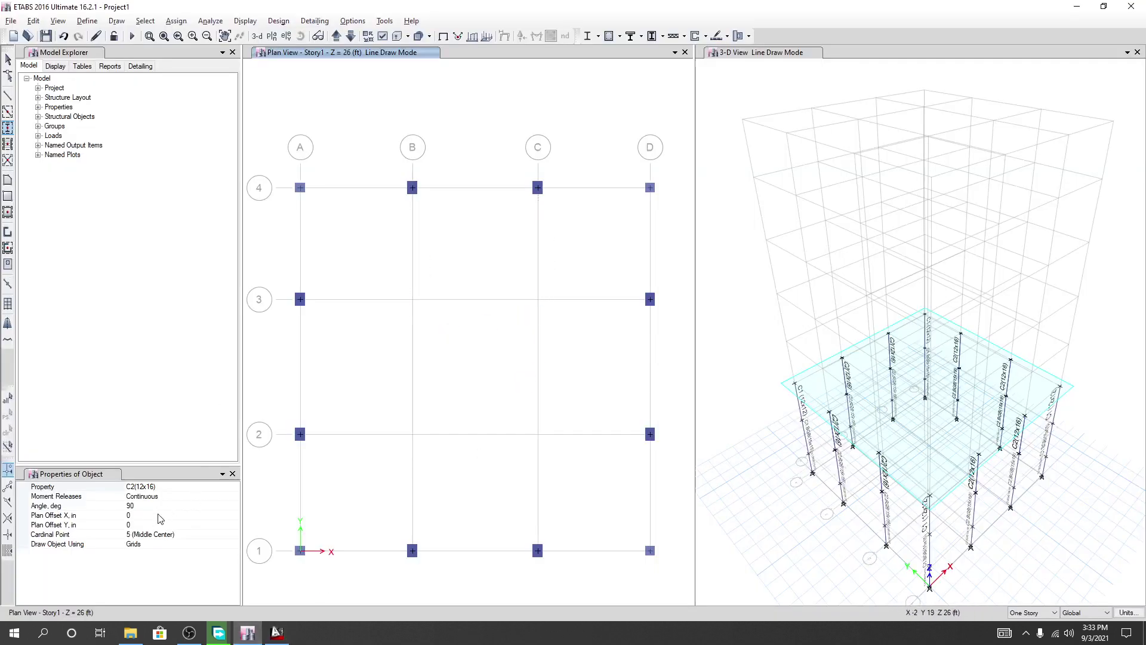
Move the plan down to the BML level and draw C3.BGB(15x23) columns at grid points B3, C3, B2 and C2
click(158, 487)
click(234, 486)
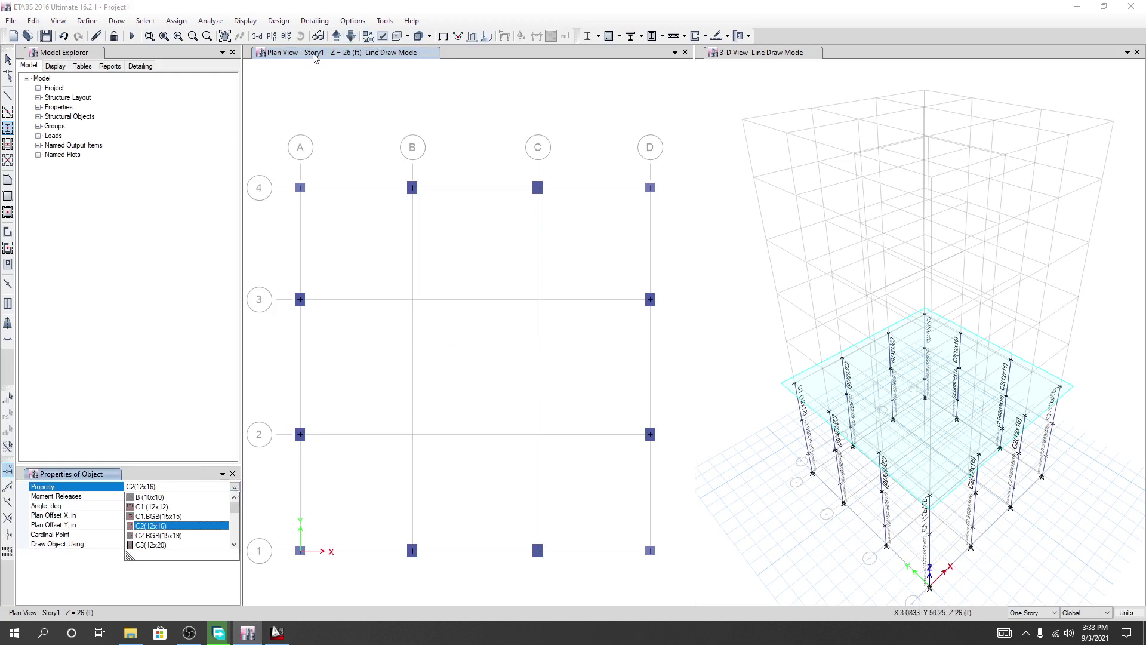
click(364, 37)
click(350, 36)
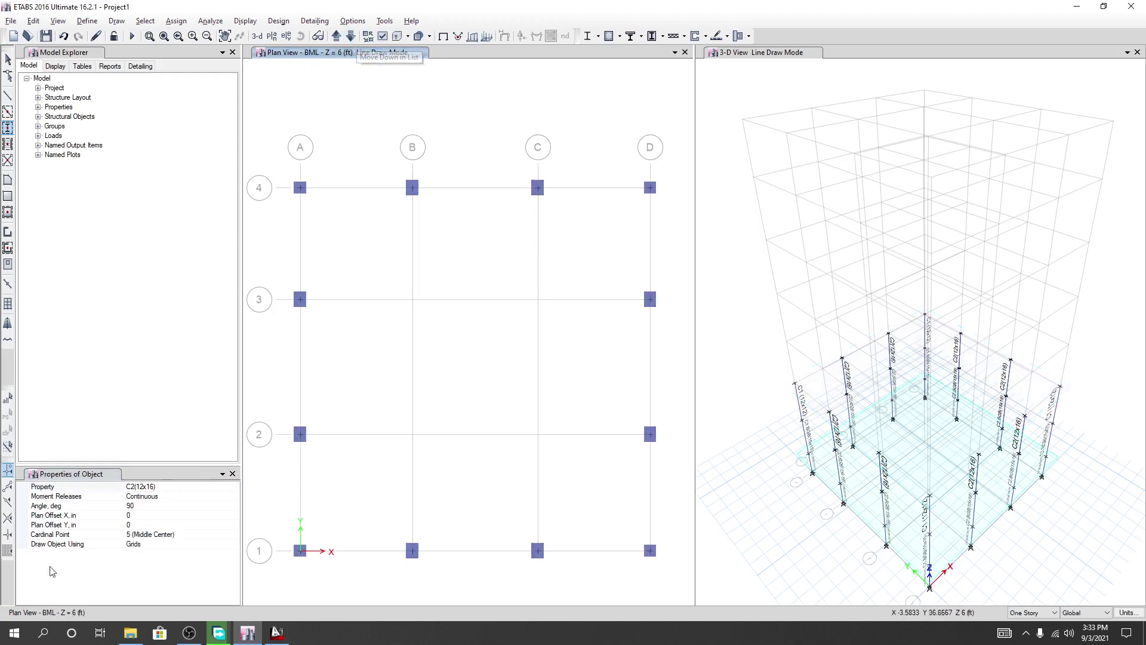
click(205, 488)
click(234, 486)
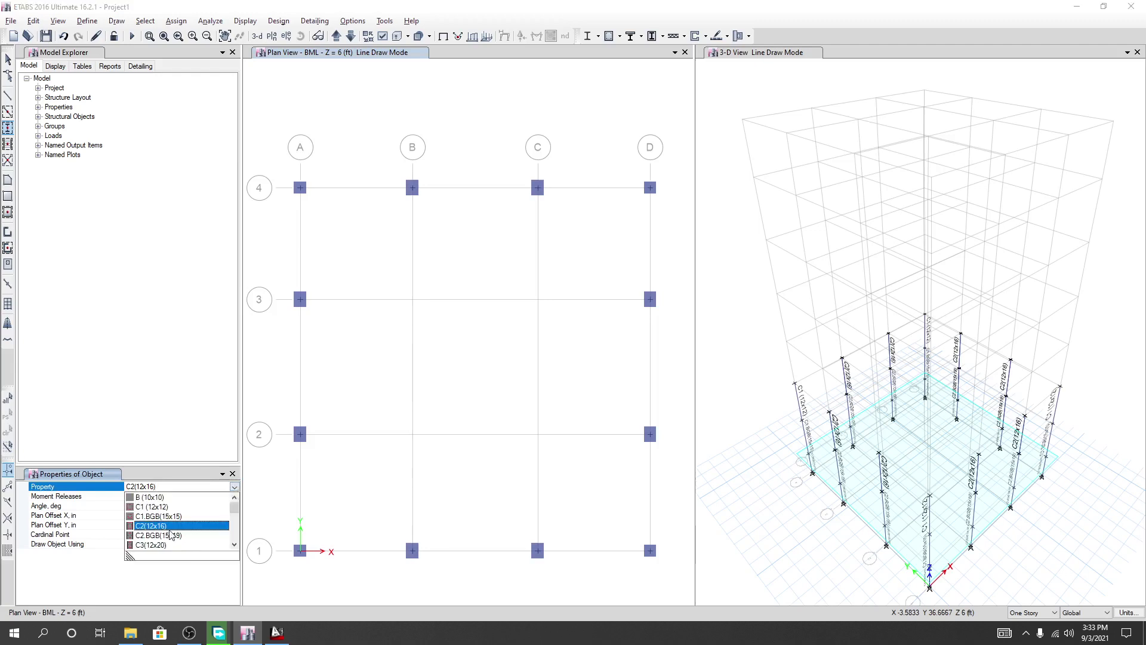
scroll(171, 534, down, 1)
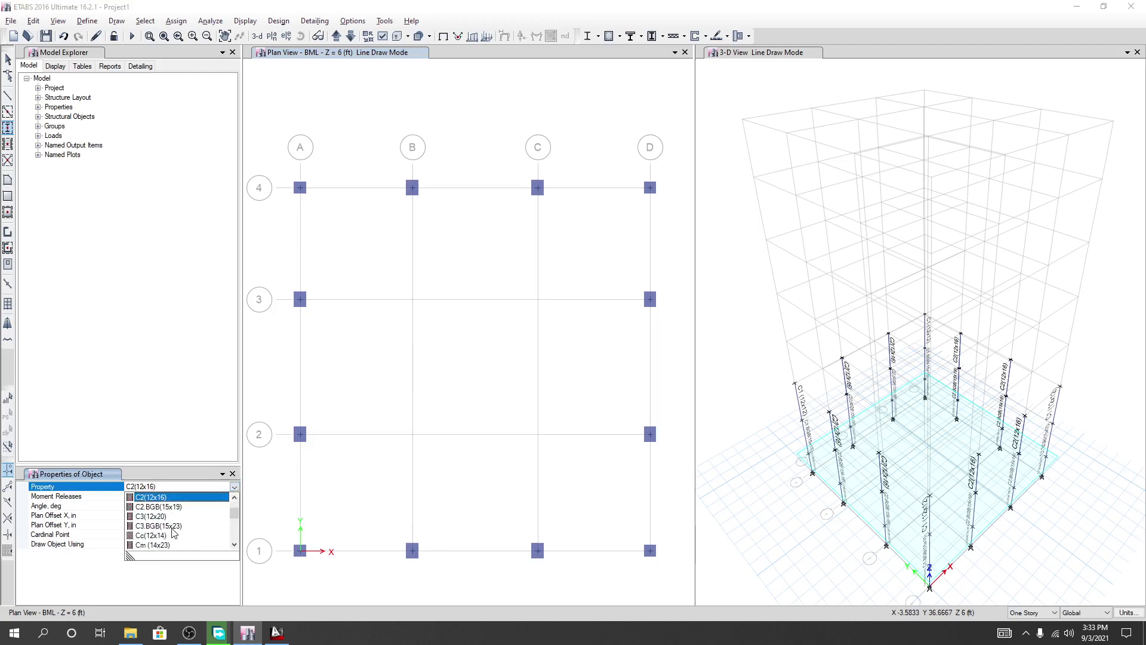
click(173, 527)
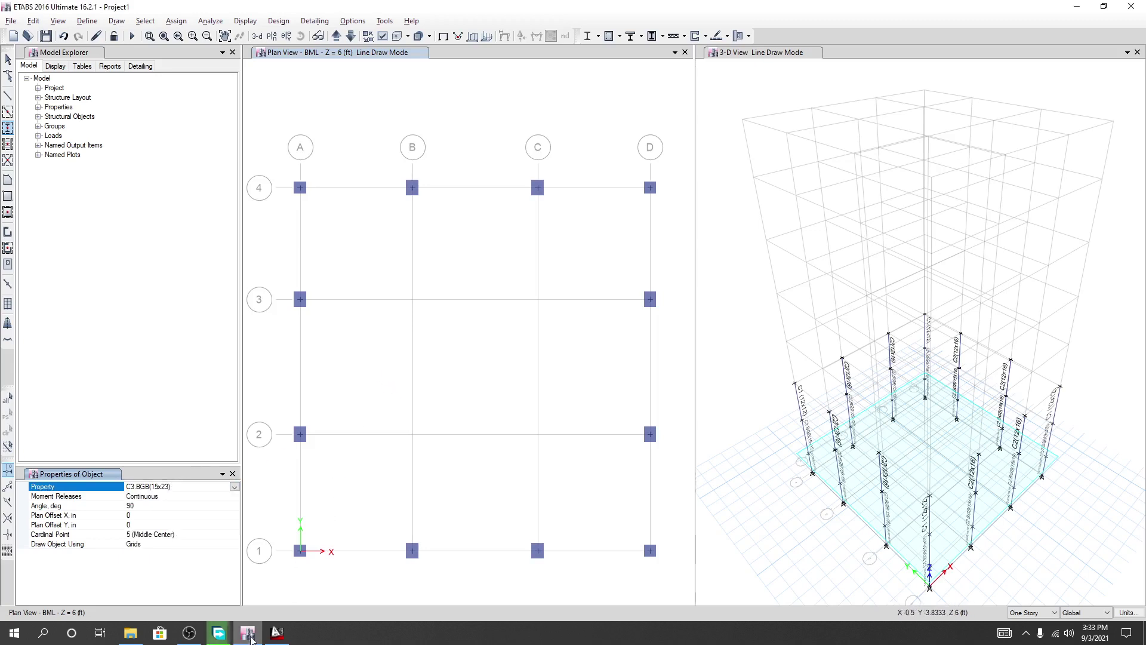
click(279, 635)
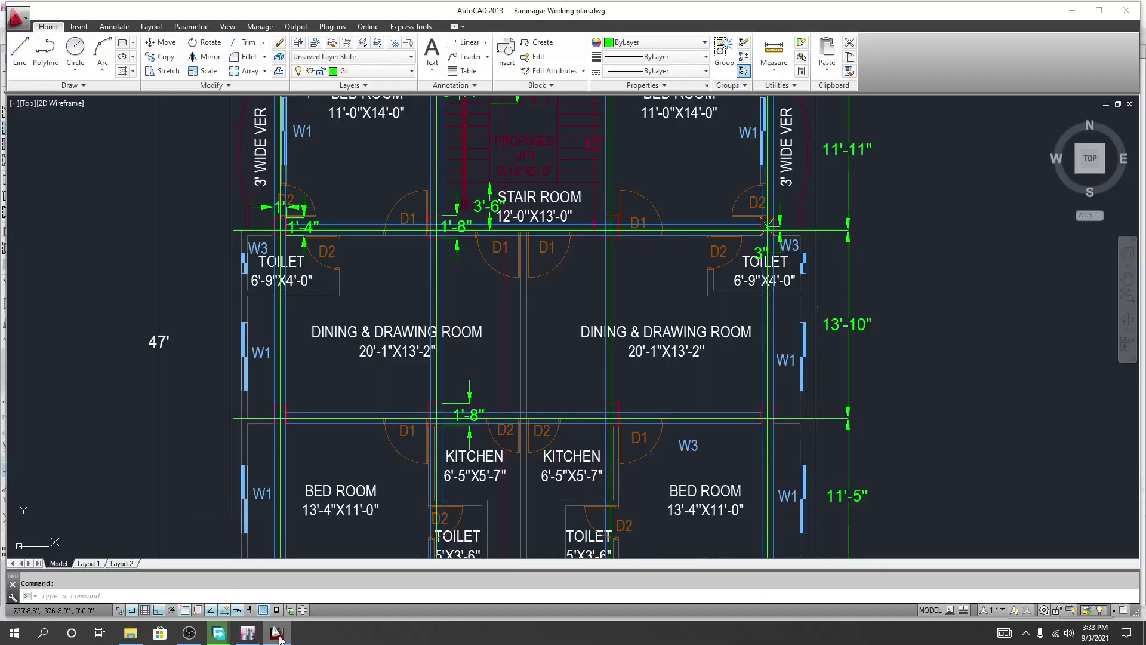
click(278, 635)
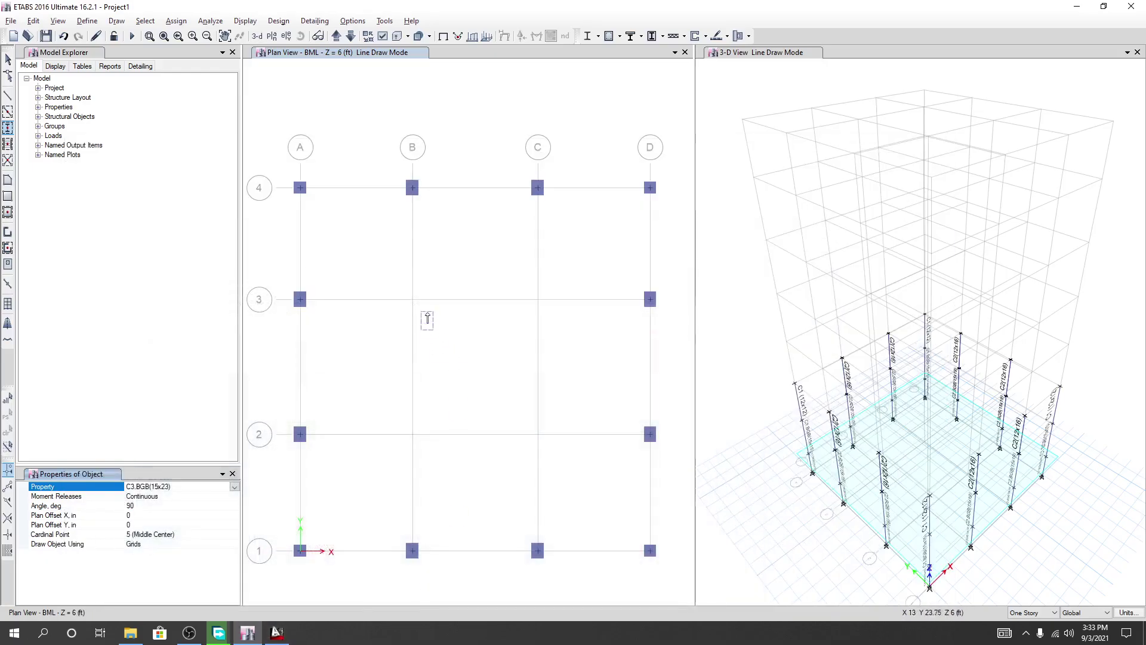
click(412, 300)
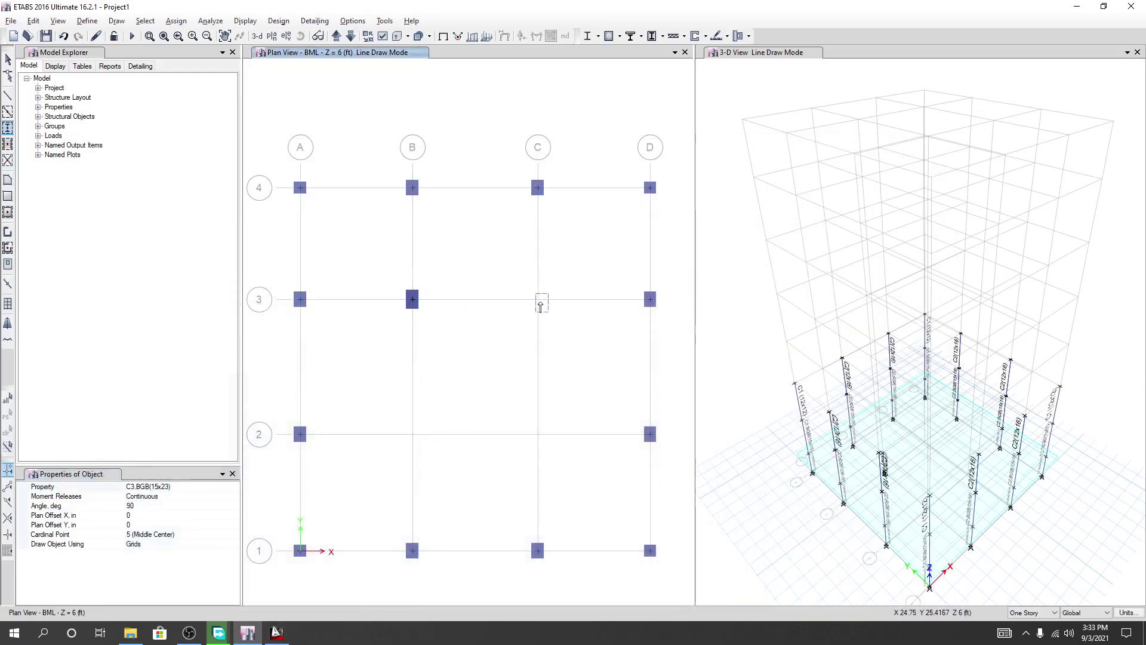
click(537, 300)
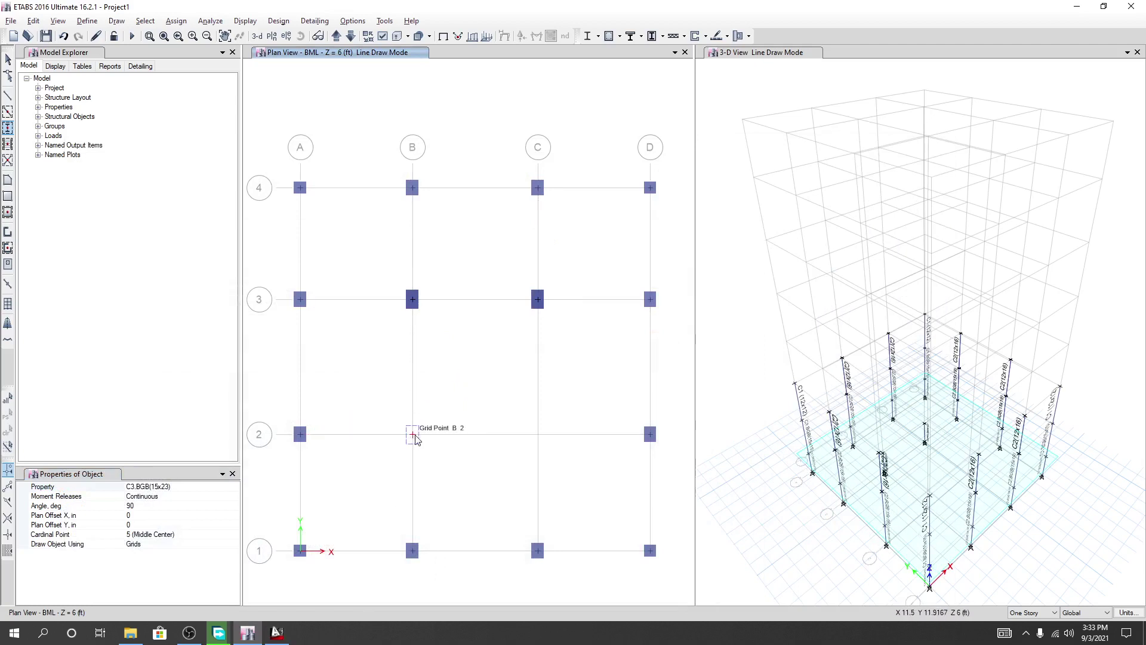
click(415, 436)
click(538, 436)
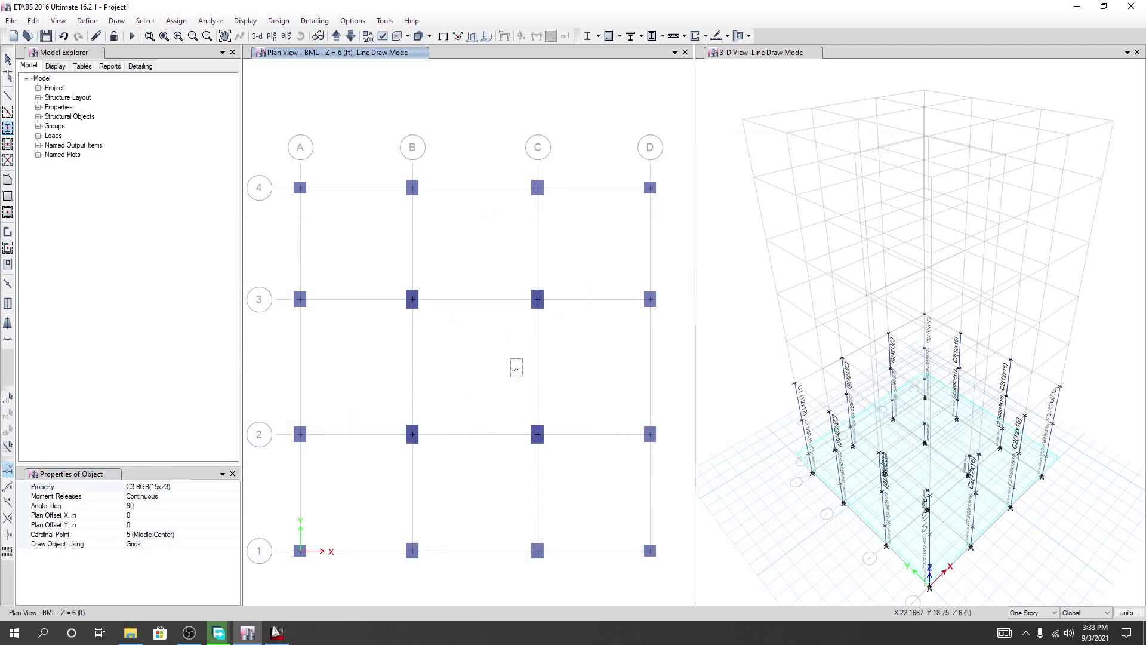
Move the plan up to the GFL level and draw C3.BGB(15x23) columns at grid points B3, C3, B2 and C2
click(337, 36)
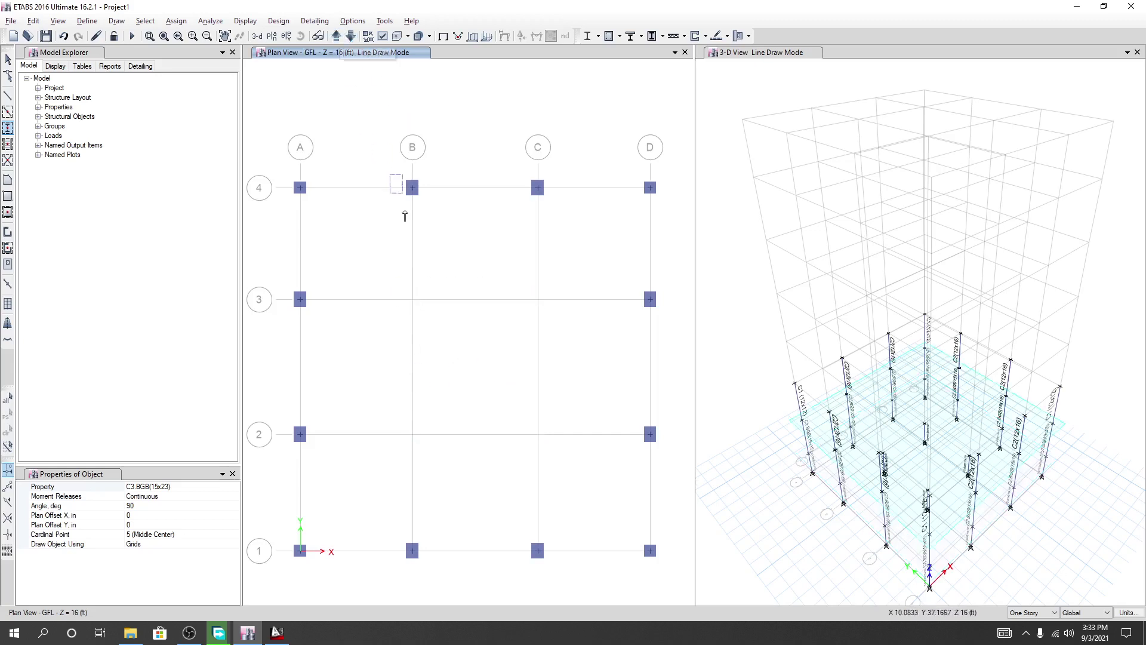
click(413, 299)
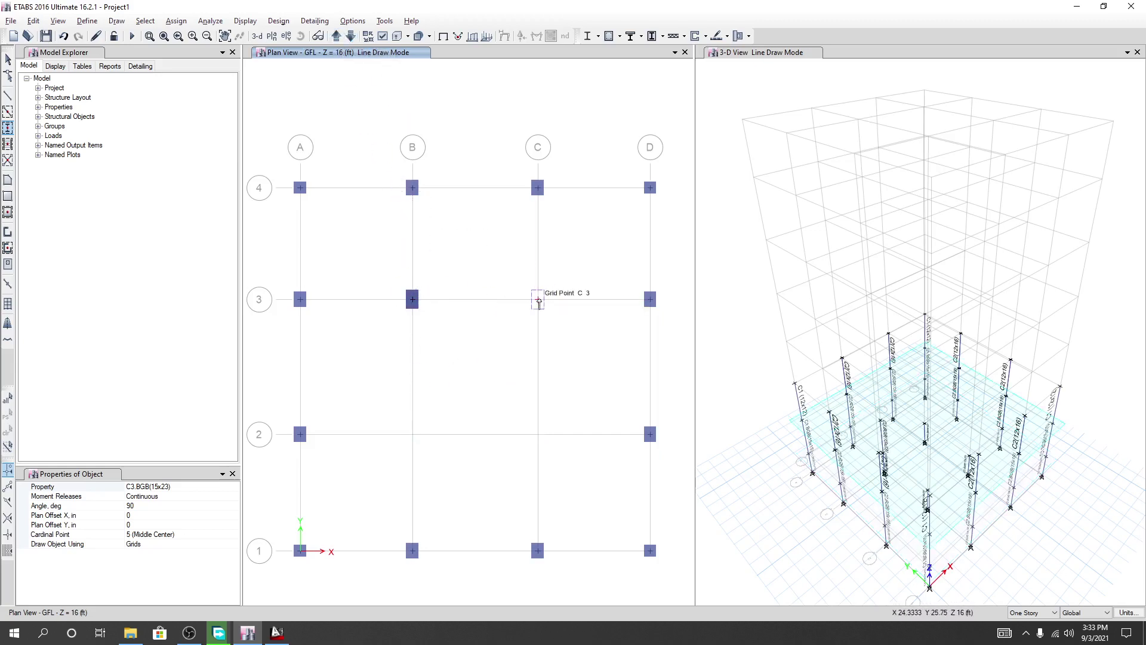
click(538, 300)
click(413, 435)
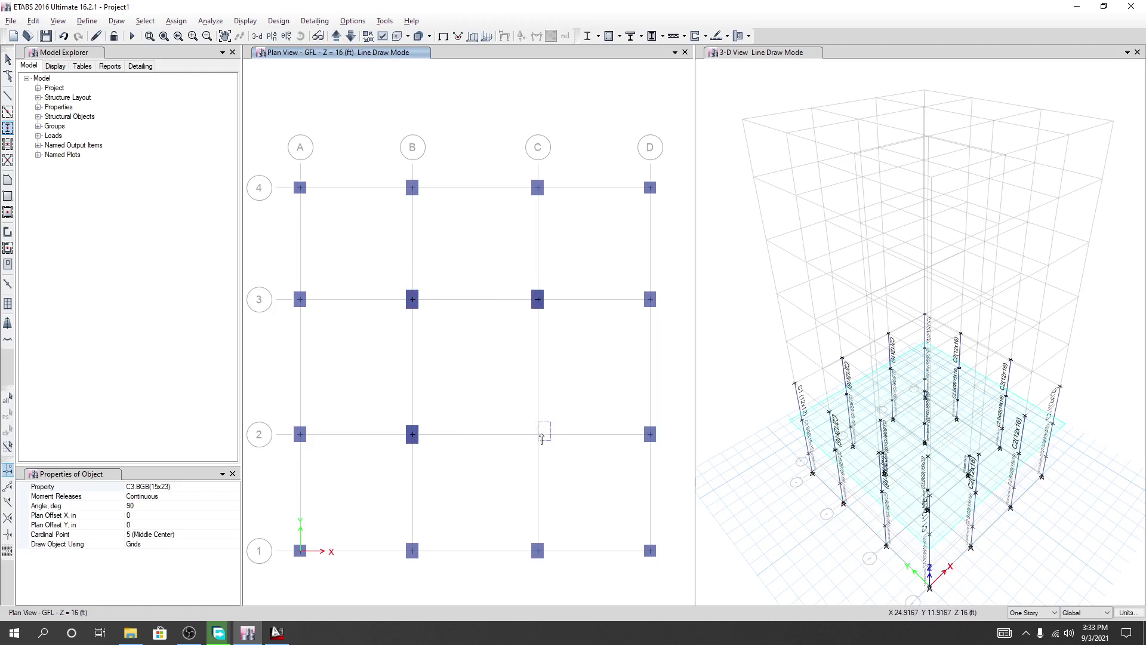
click(538, 435)
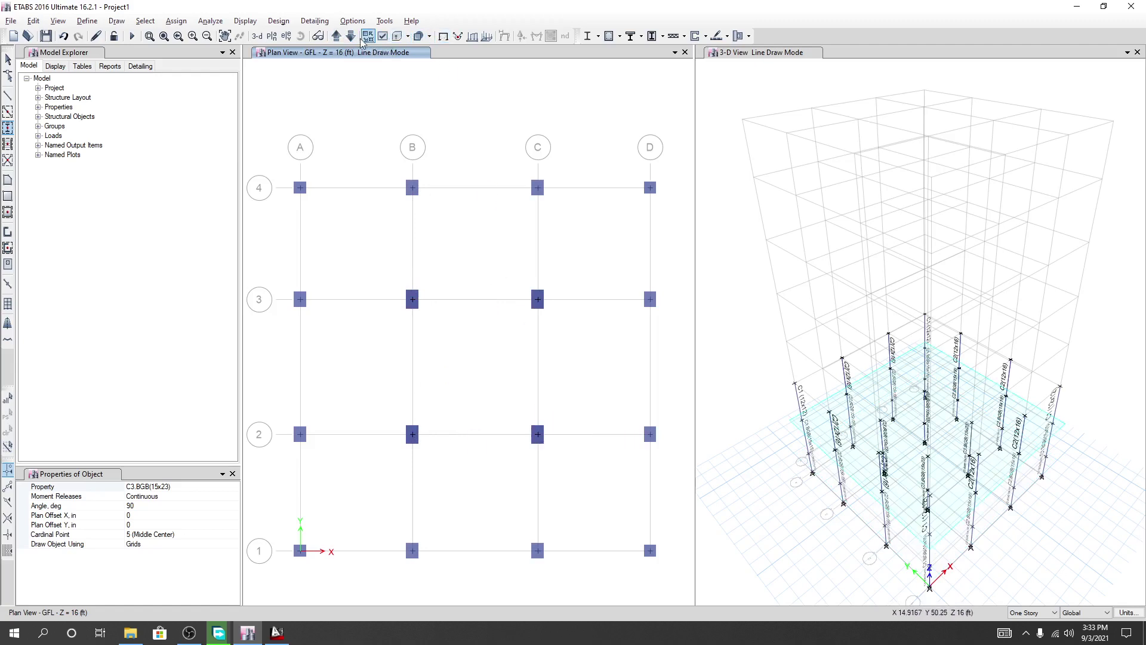
Move the plan up to Story1, draw C3(12x20) columns at grid points B3, C3, C2 and B2, and end column drawing
click(337, 36)
click(203, 486)
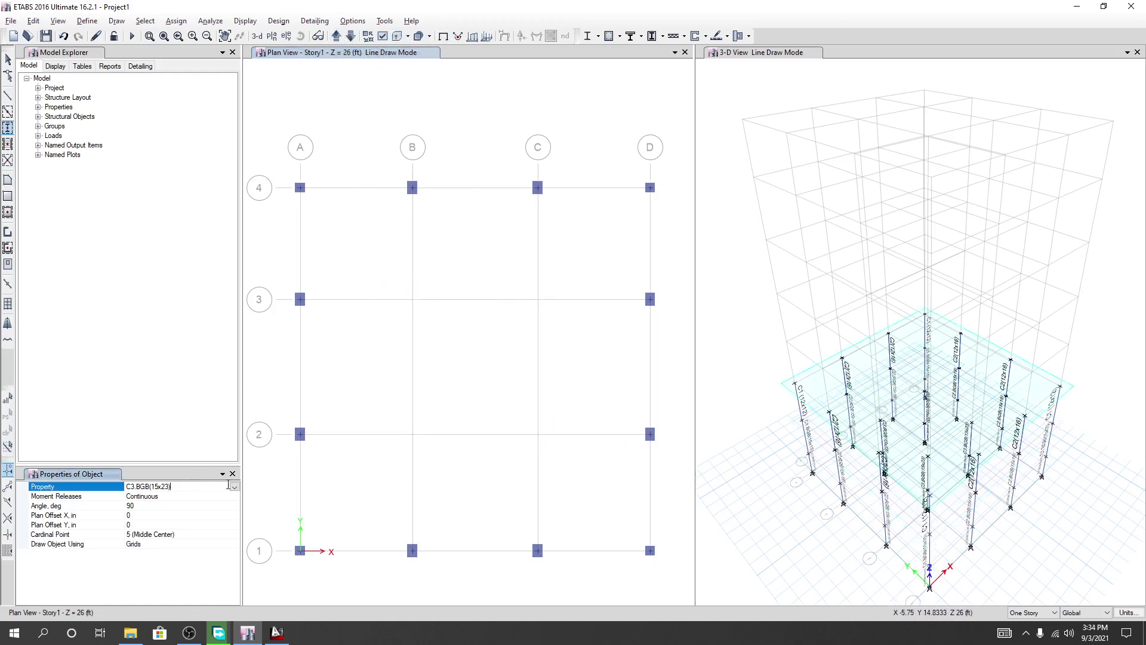
click(234, 487)
click(159, 536)
click(412, 299)
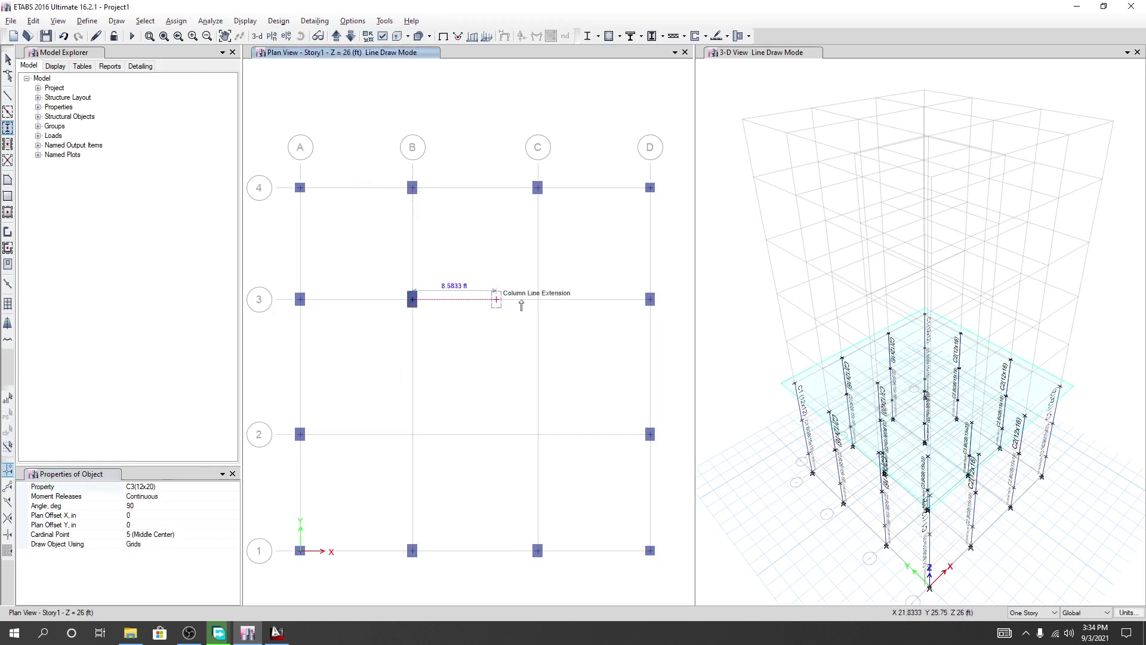
click(537, 299)
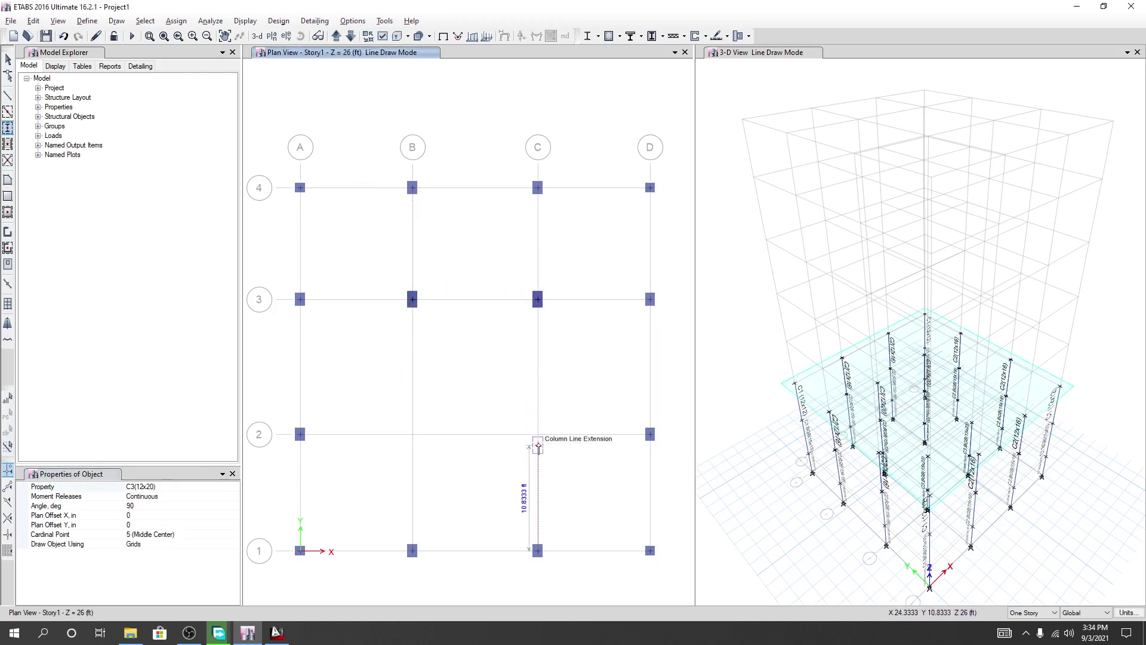
click(538, 435)
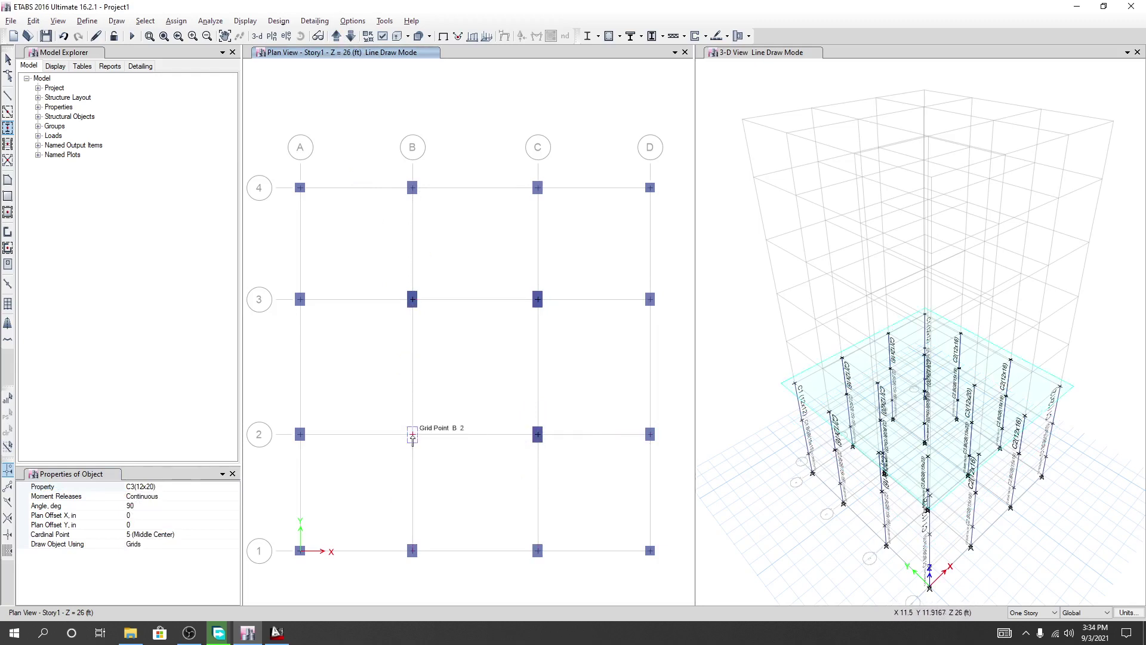
click(412, 434)
key(Escape)
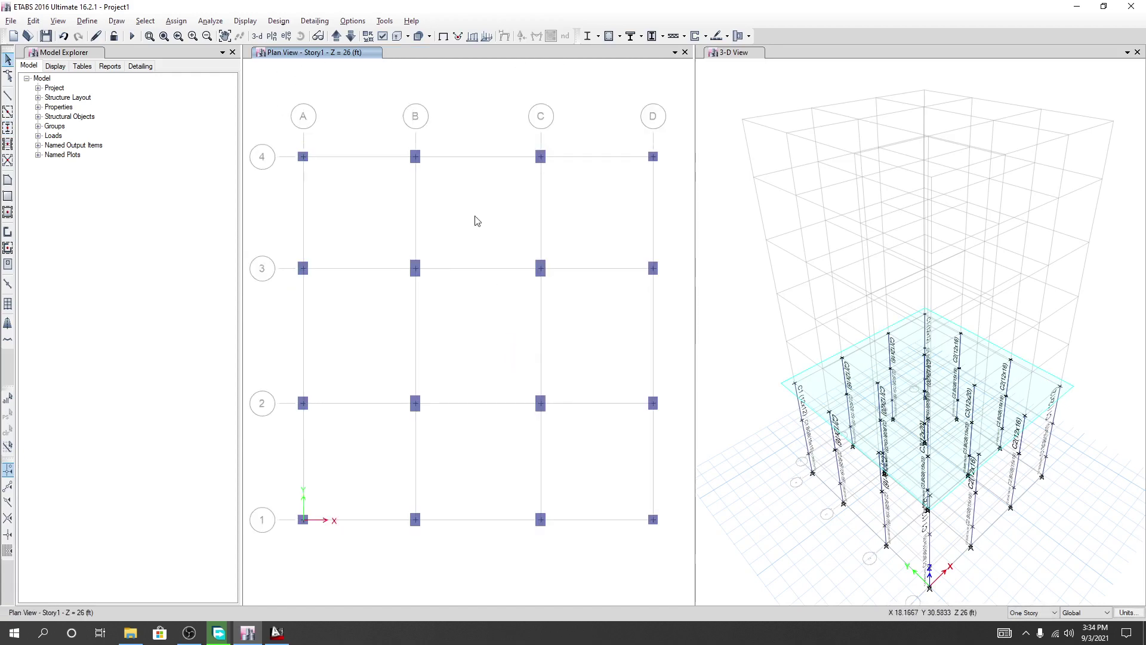
Open the rendered 3D view of the model, examine the section changes along the column heights, and close the view
click(743, 270)
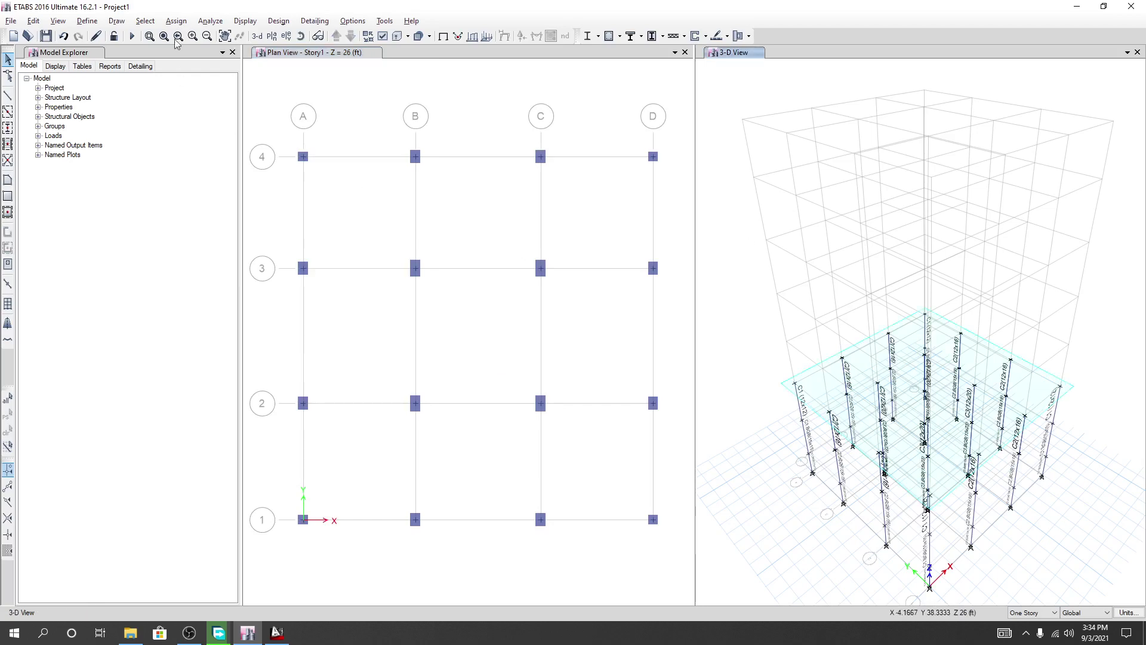
click(59, 21)
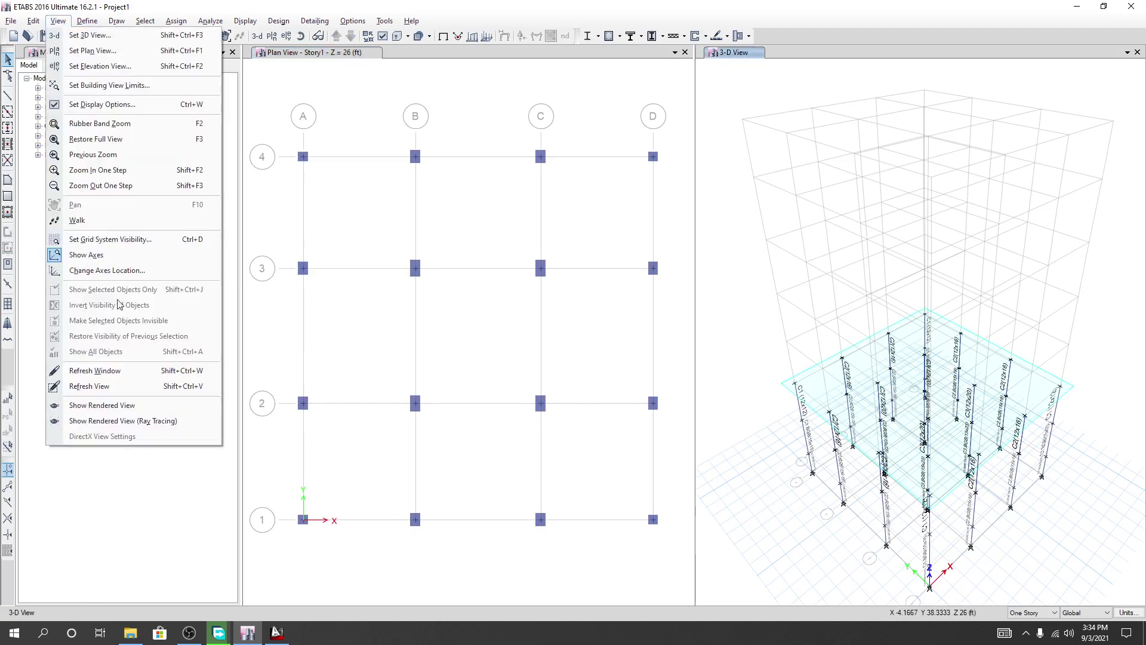
click(102, 405)
scroll(440, 327, up, 5)
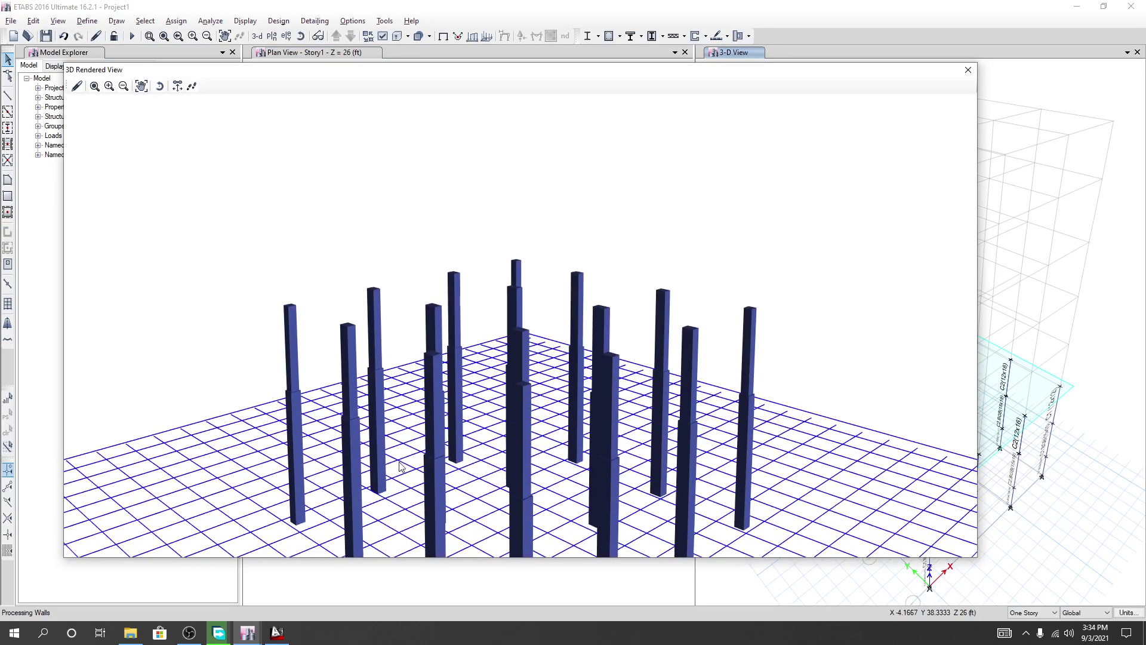
scroll(323, 356, up, 5)
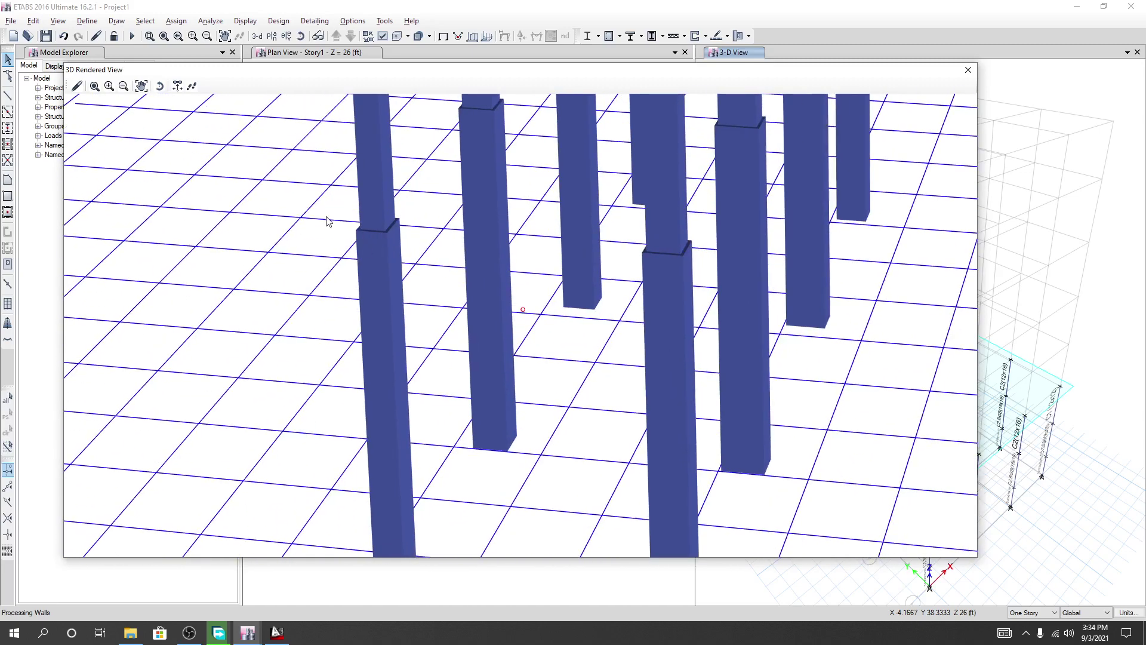
drag(185, 264, 345, 304)
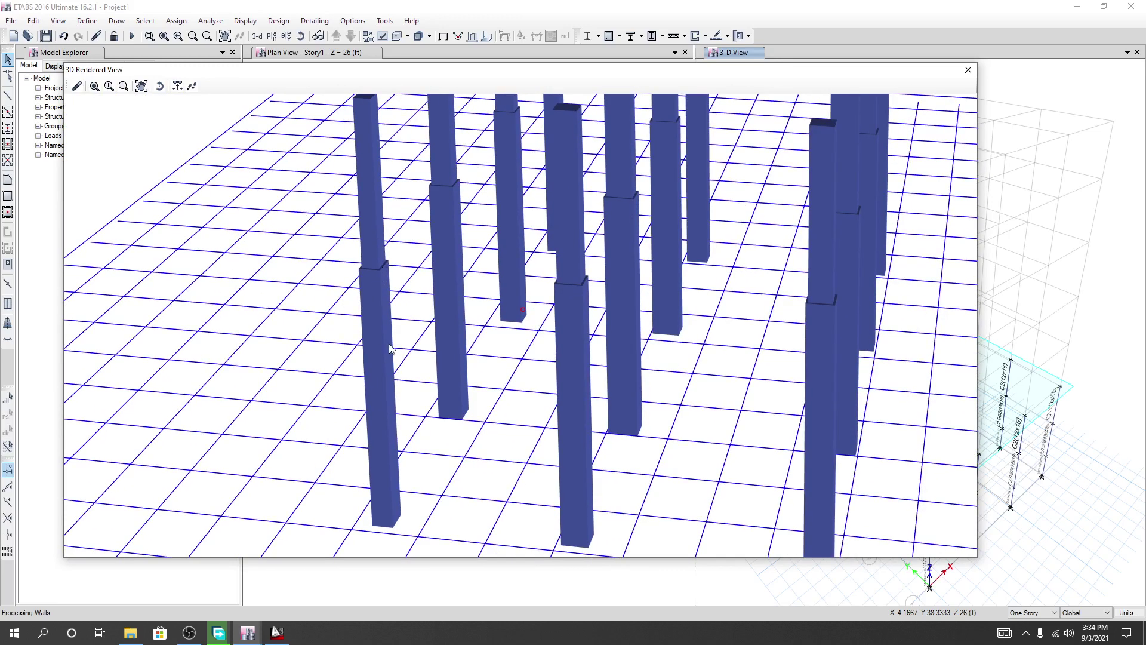
scroll(388, 299, up, 5)
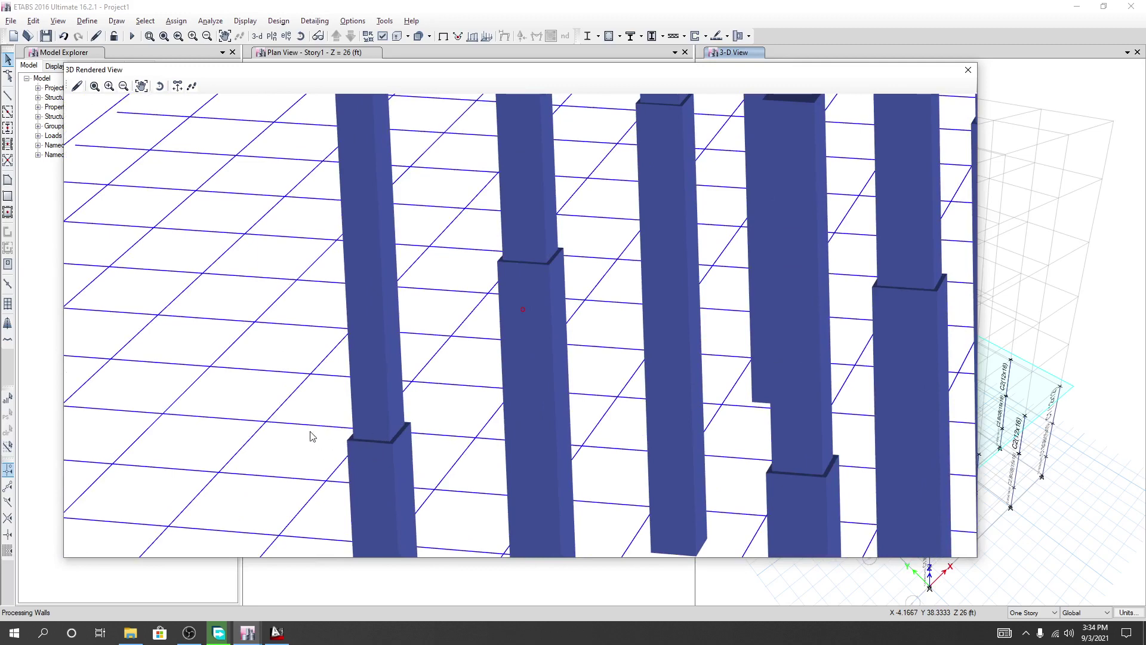
drag(382, 291, 389, 313)
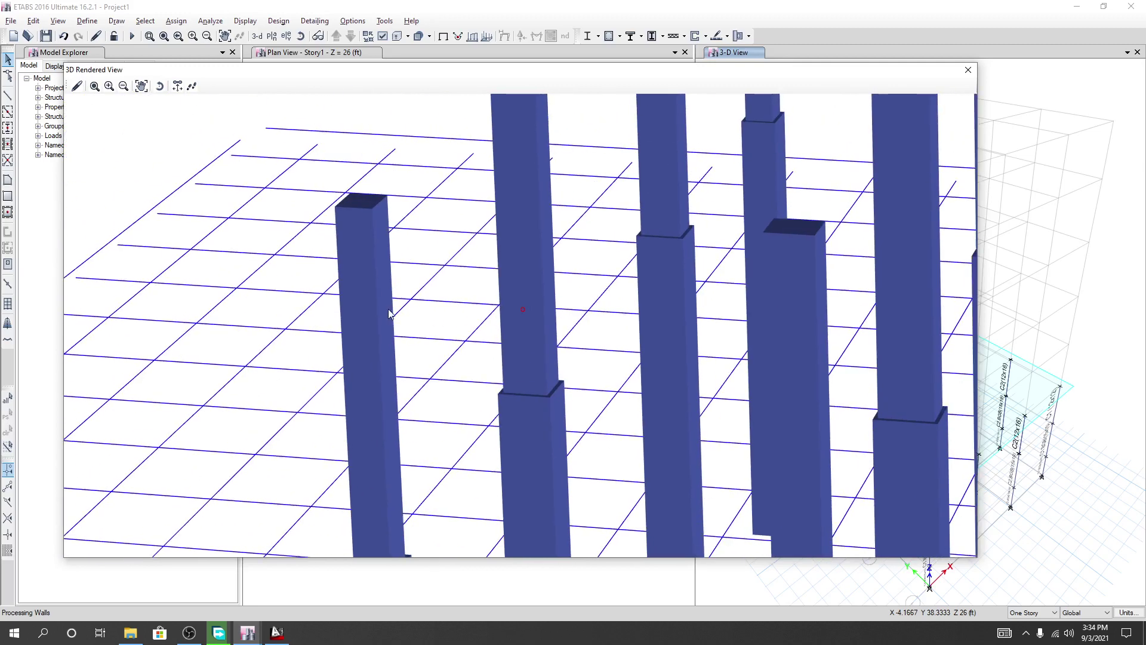
drag(363, 388, 356, 446)
scroll(388, 403, up, 6)
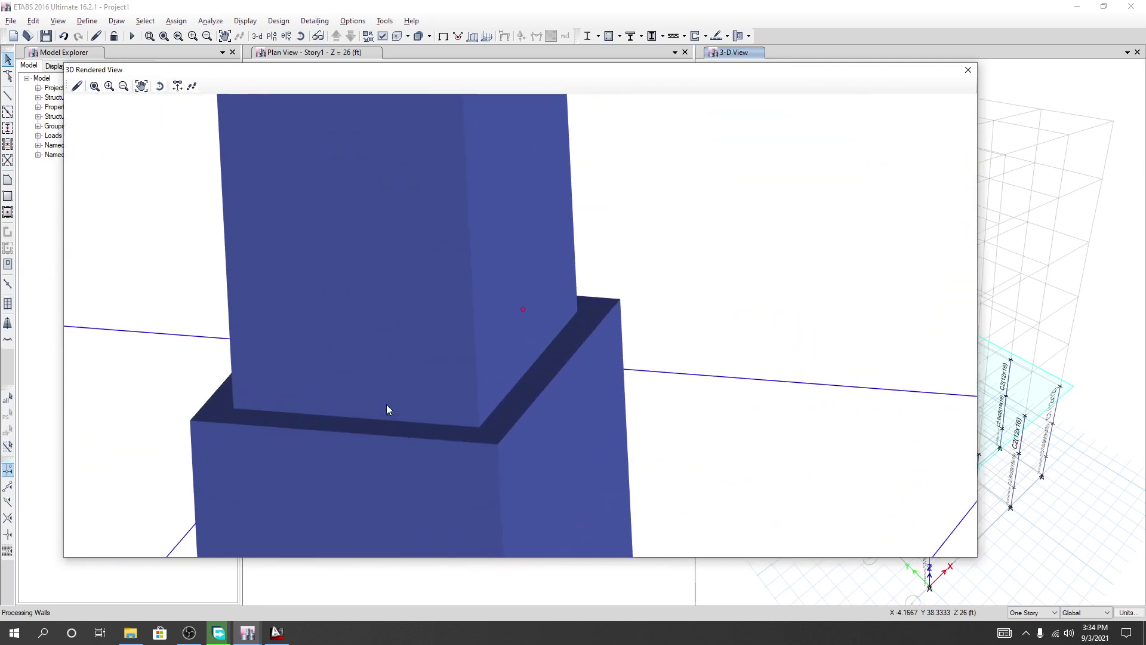
scroll(385, 412, down, 8)
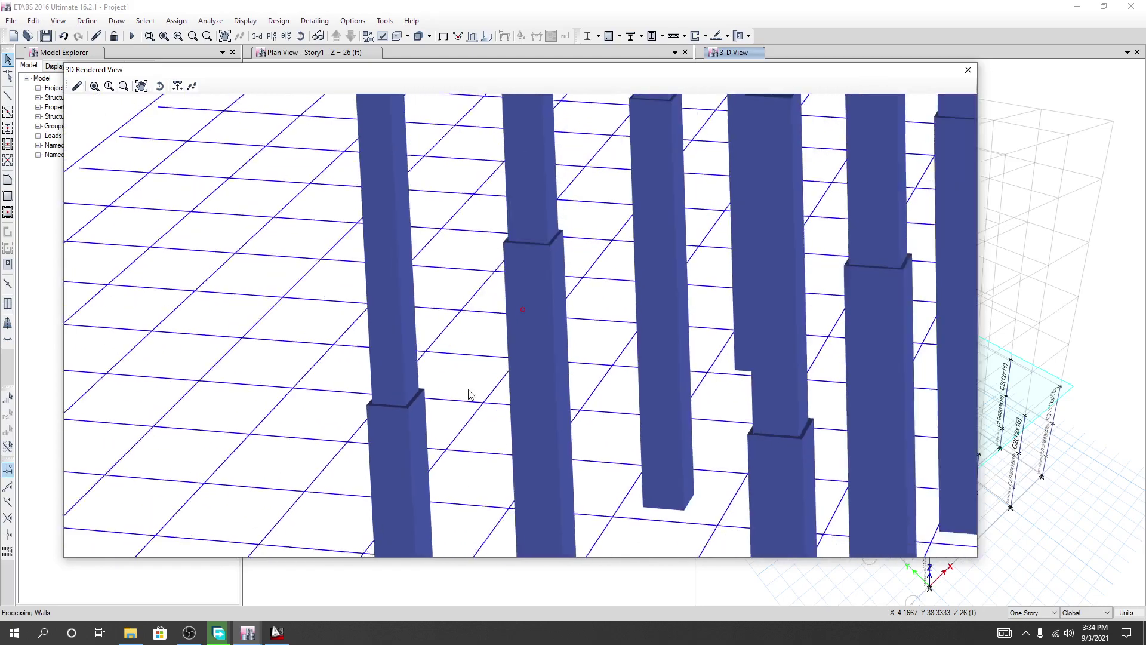
scroll(527, 385, down, 4)
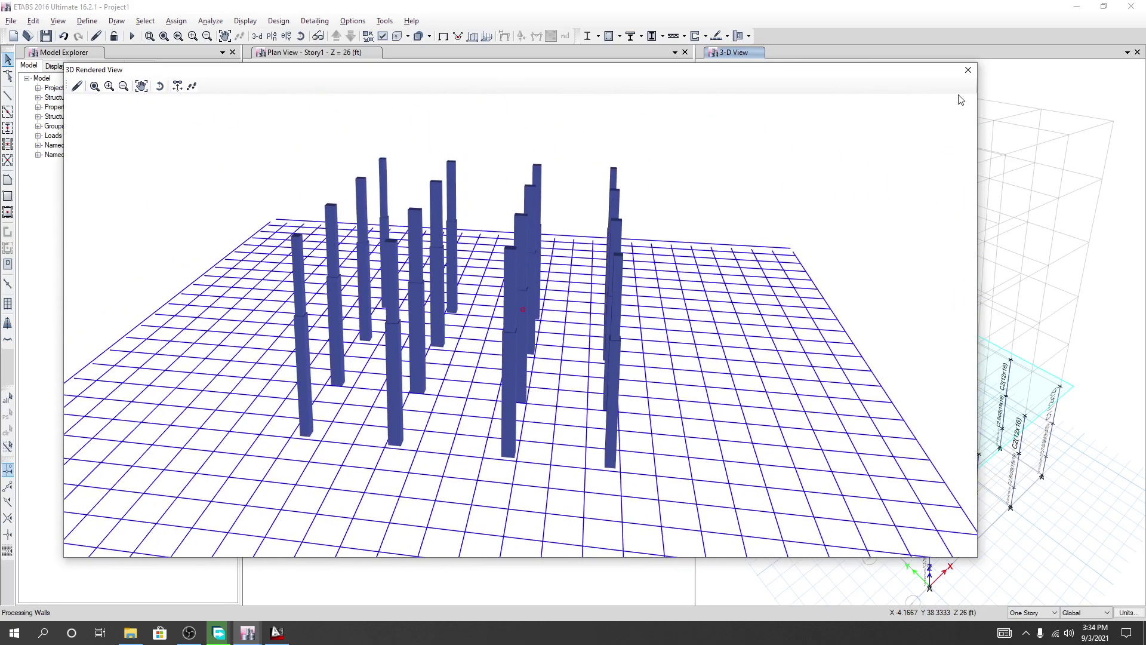
click(969, 71)
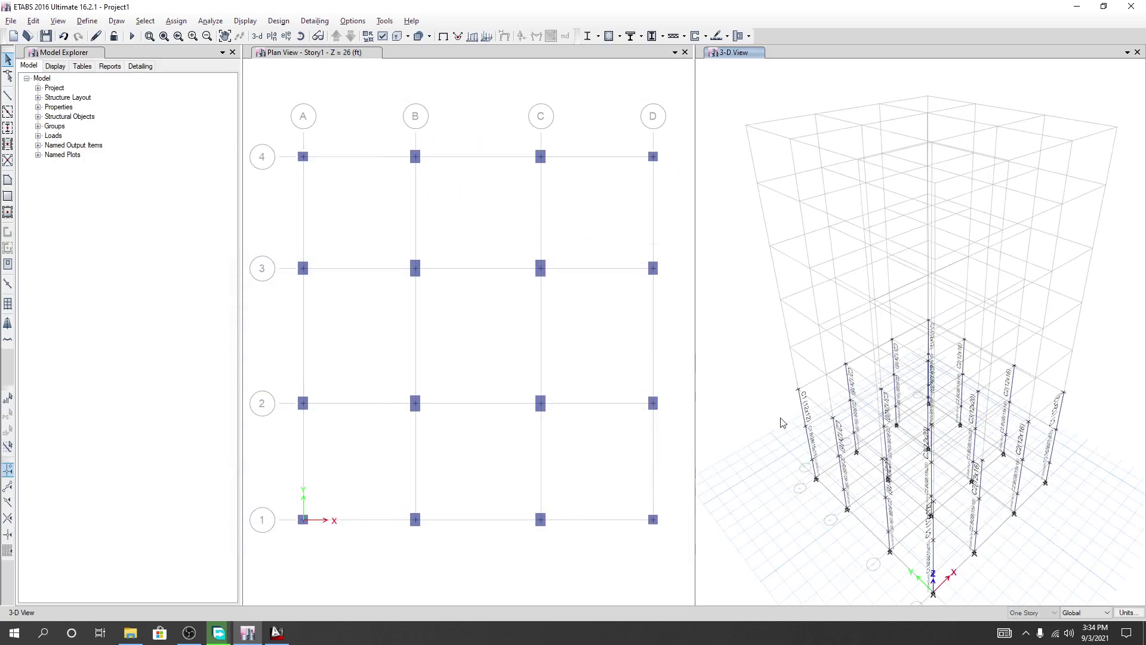
click(188, 632)
click(189, 633)
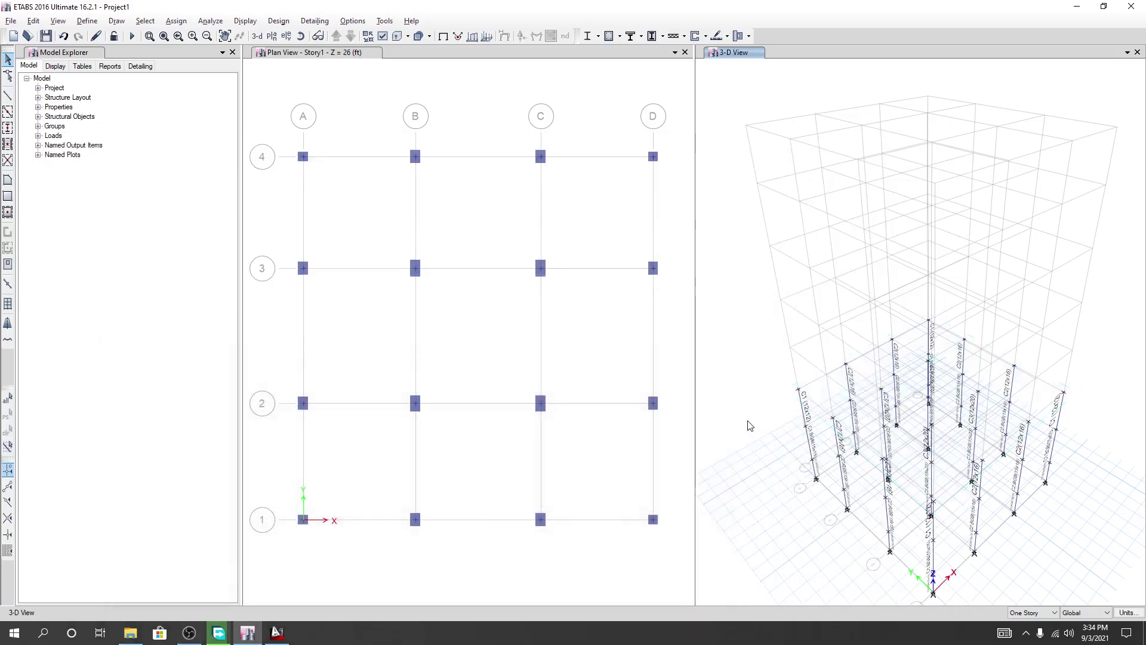
Draw GB(12x15) beams along all grid lines between the columns on the BML level and on the GFL level
click(454, 478)
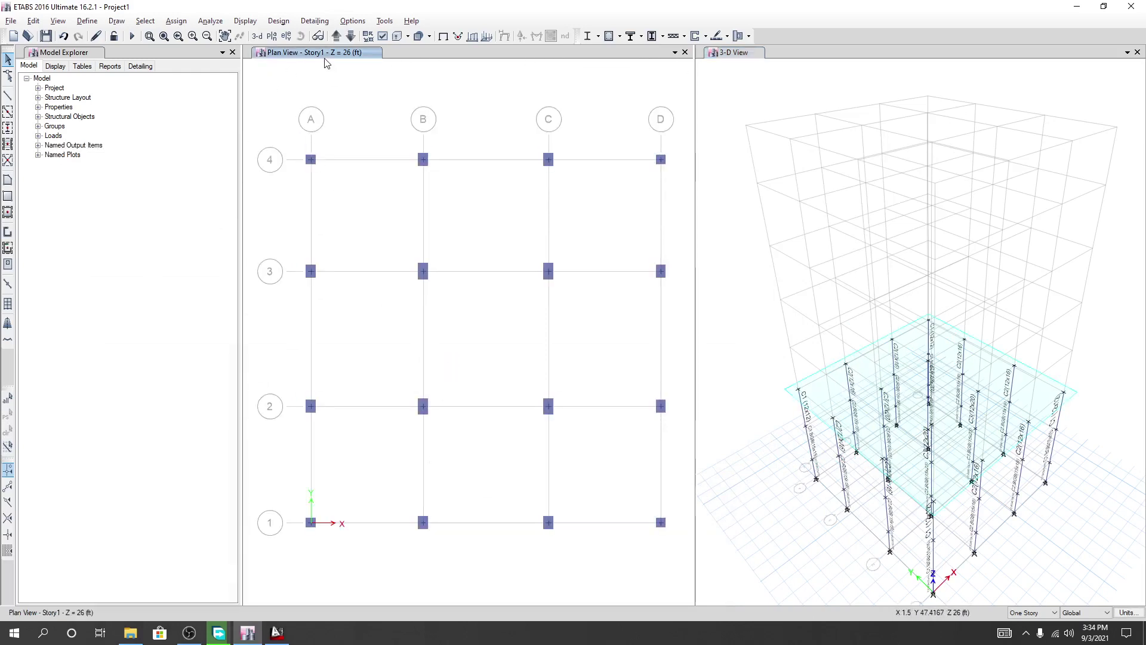
click(351, 36)
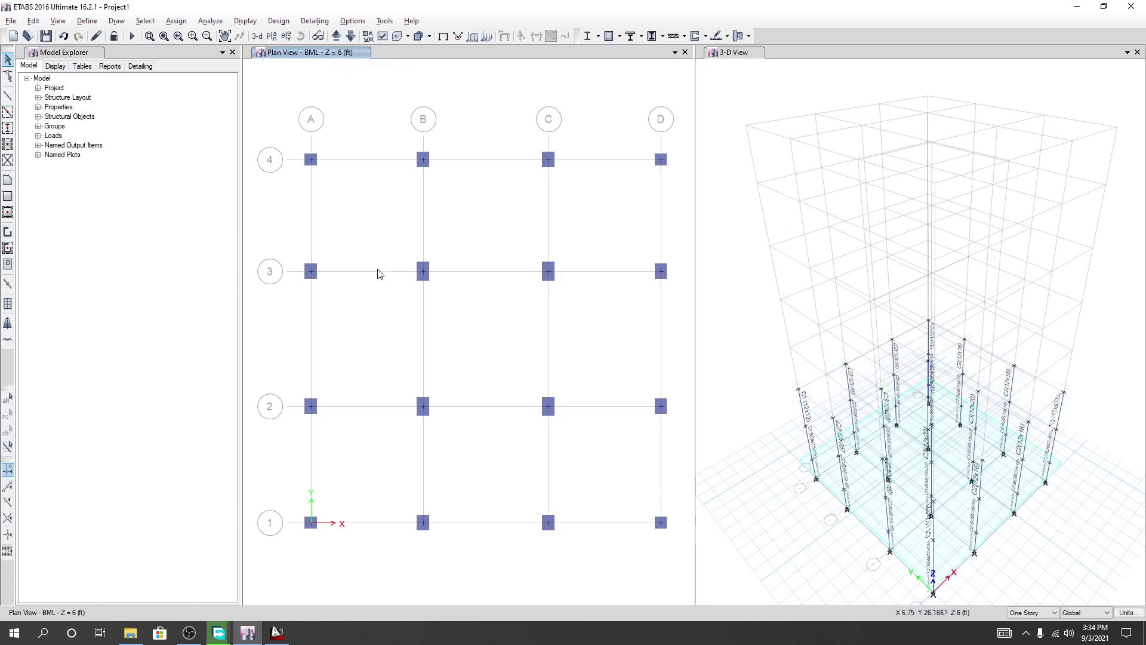
scroll(364, 400, down, 2)
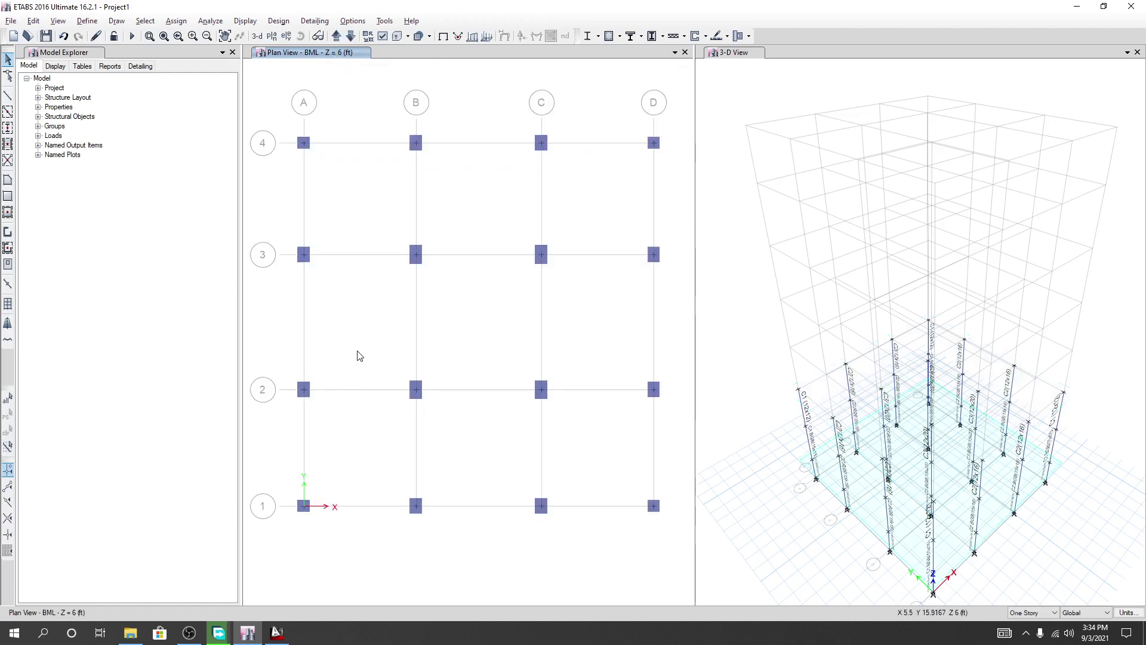
click(12, 112)
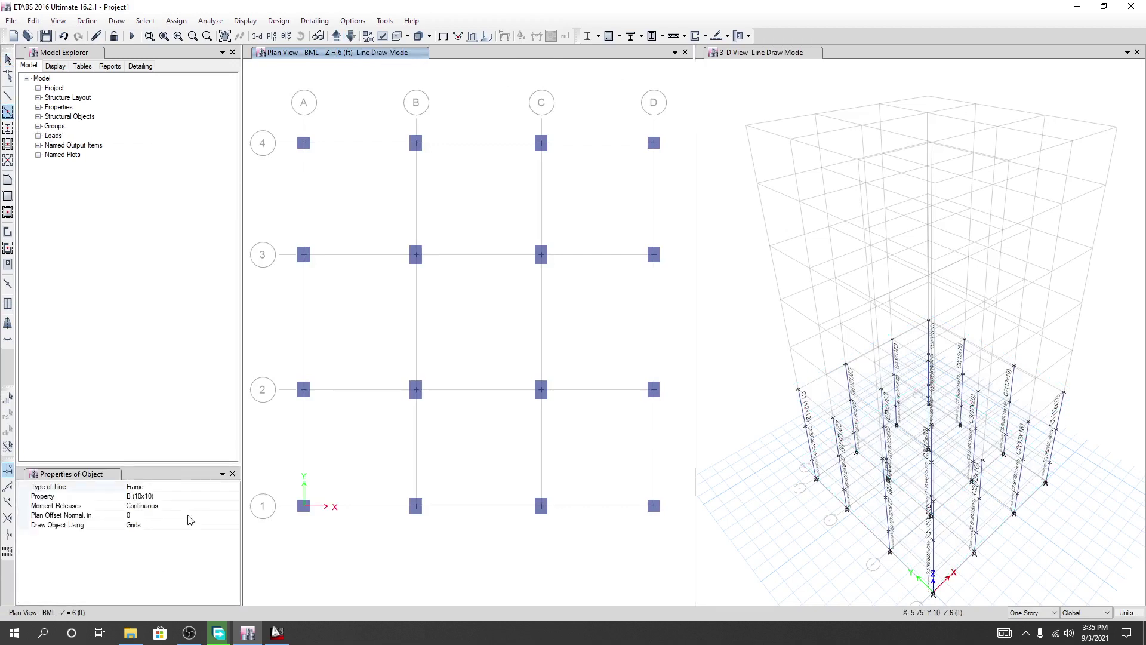
click(203, 498)
click(235, 496)
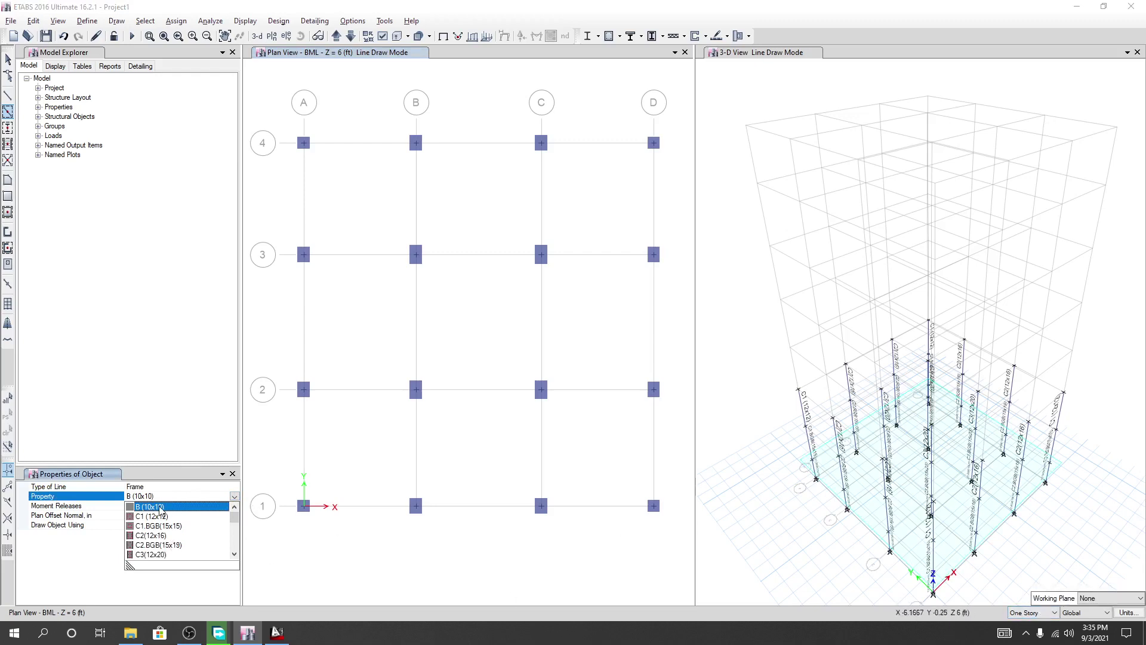
scroll(167, 518, down, 5)
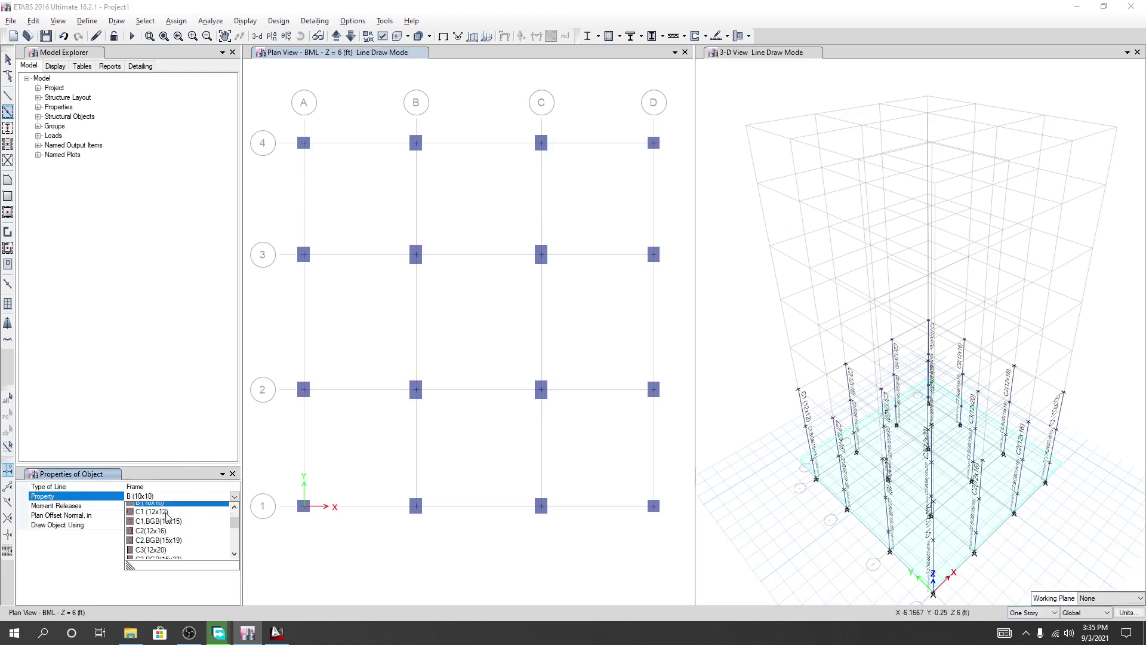
scroll(178, 529, down, 2)
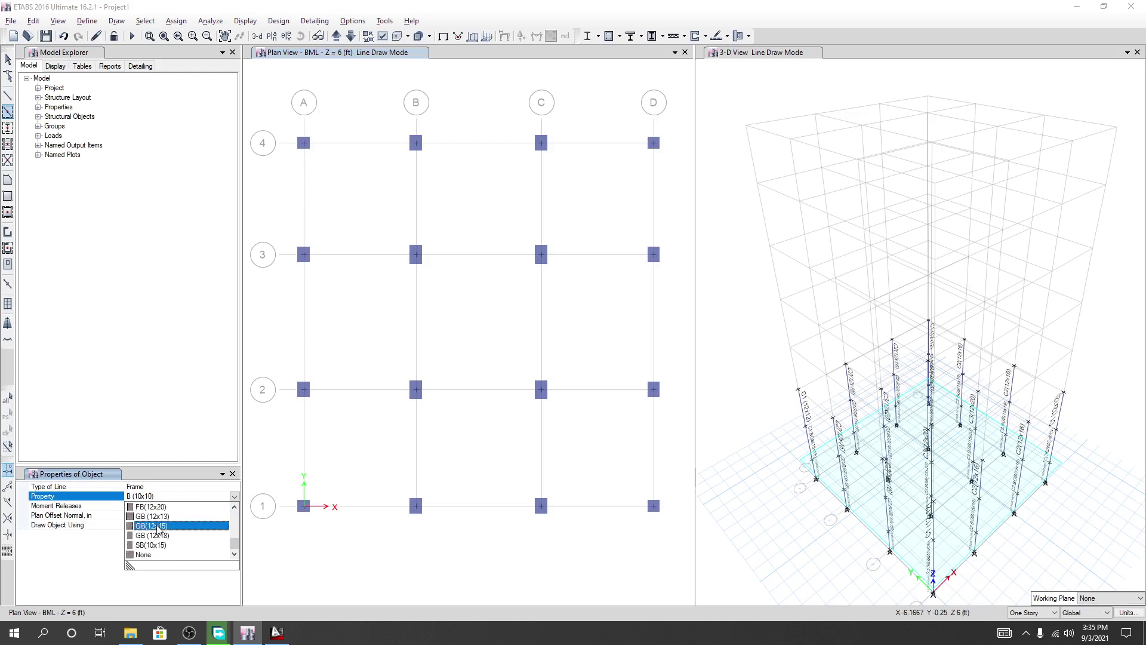
click(157, 526)
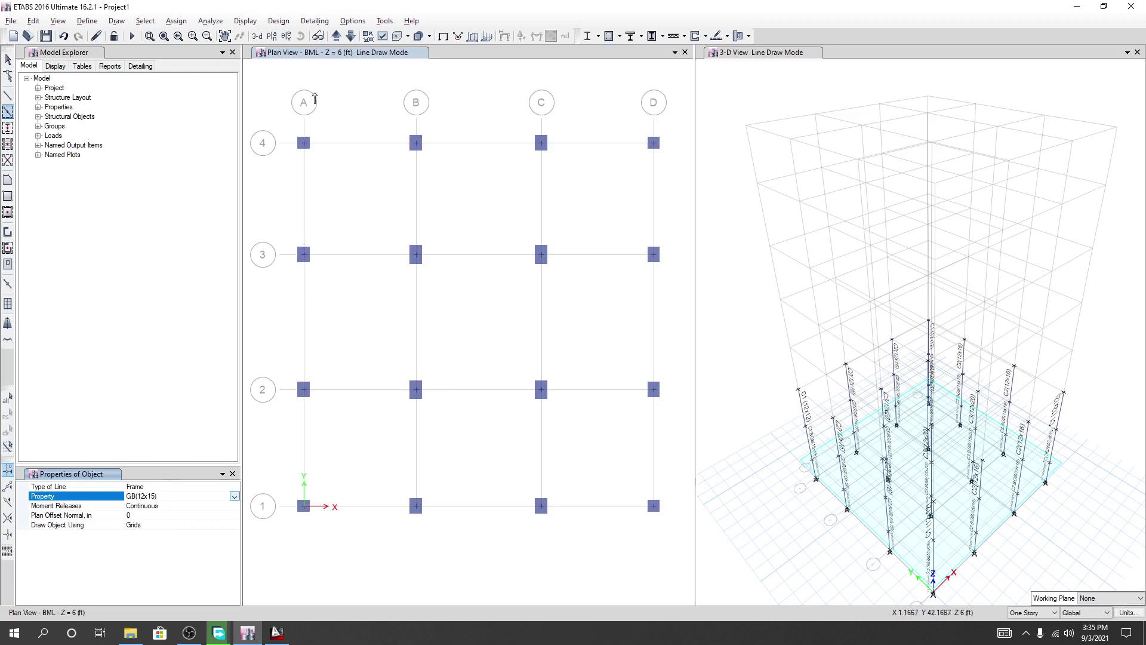
mouse_move(286, 124)
mouse_down()
mouse_move(616, 429)
mouse_move(687, 539)
mouse_up()
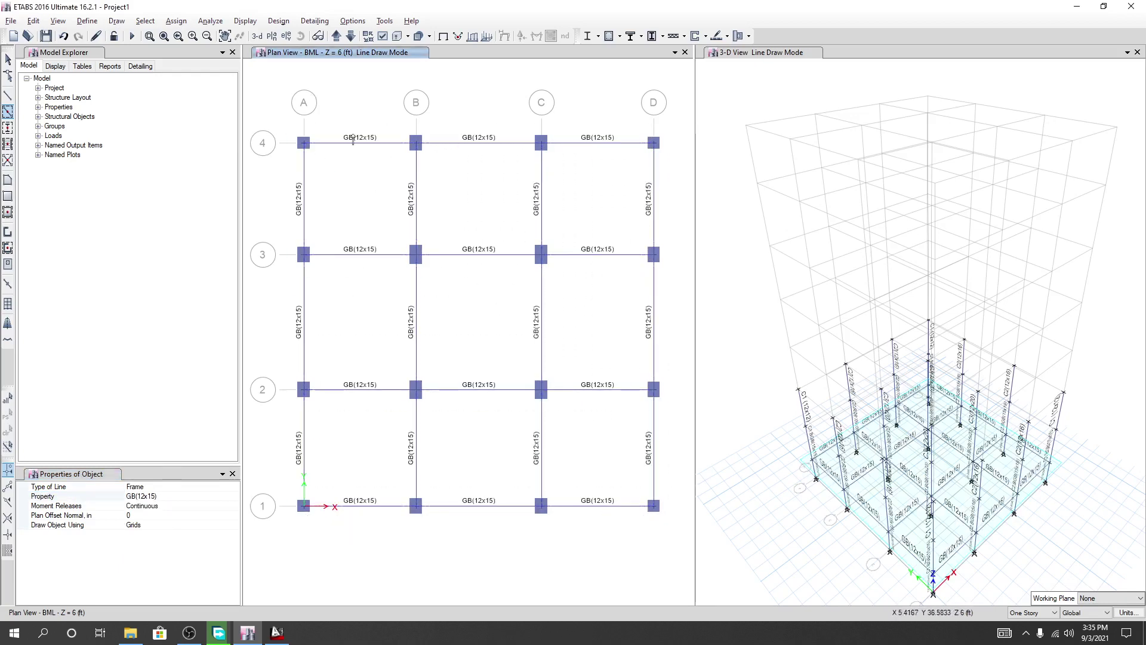
click(336, 36)
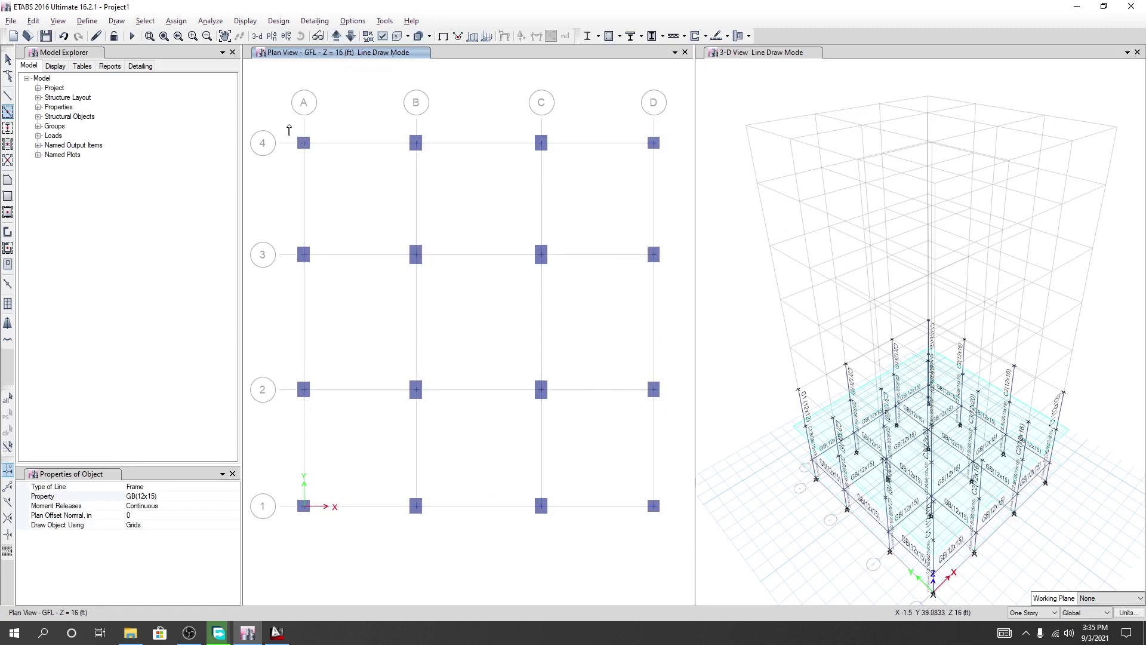
mouse_move(289, 124)
mouse_down()
mouse_move(681, 491)
mouse_move(682, 541)
mouse_up()
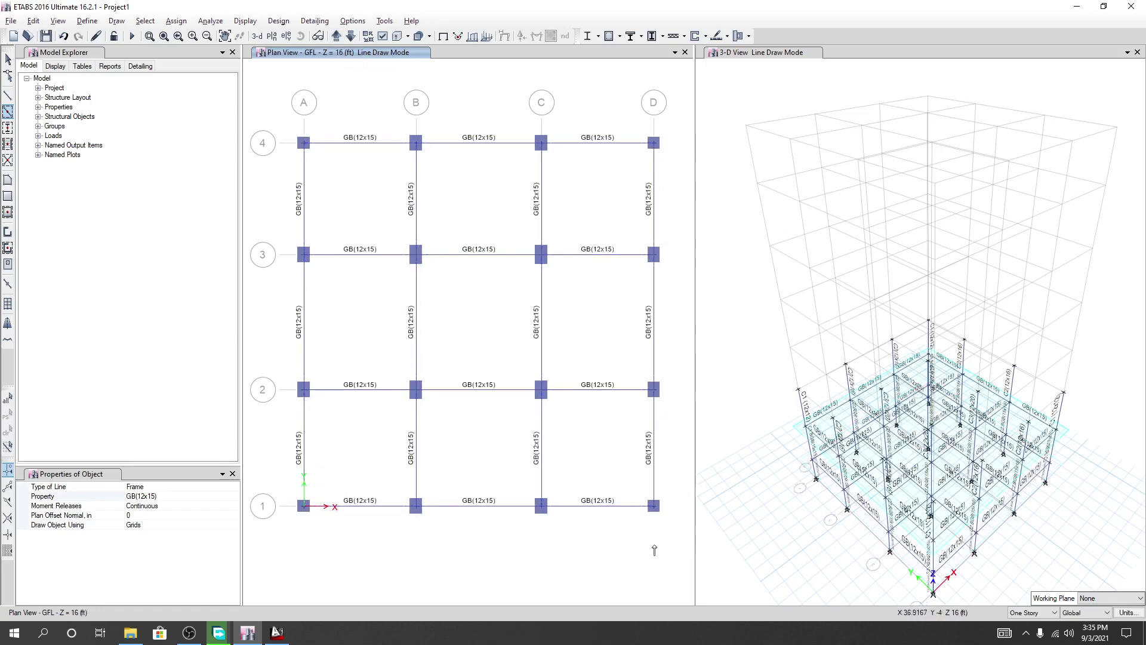
Move the plan up to Story1, draw FB(10x15) beams along all grid lines, and end beam drawing
click(337, 37)
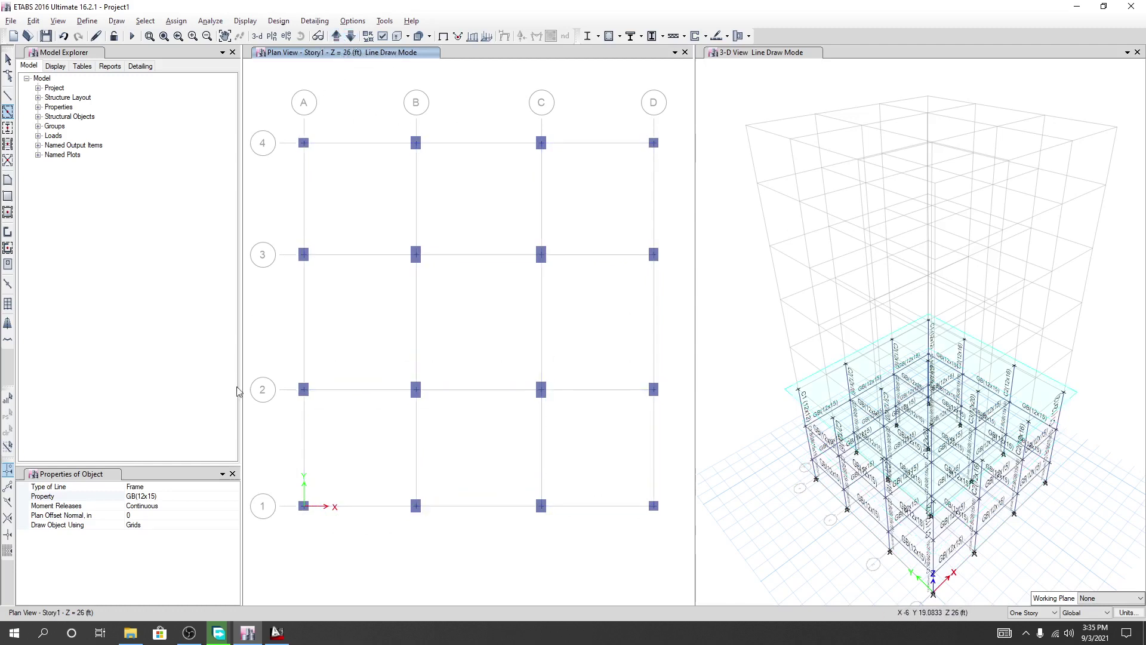
click(234, 496)
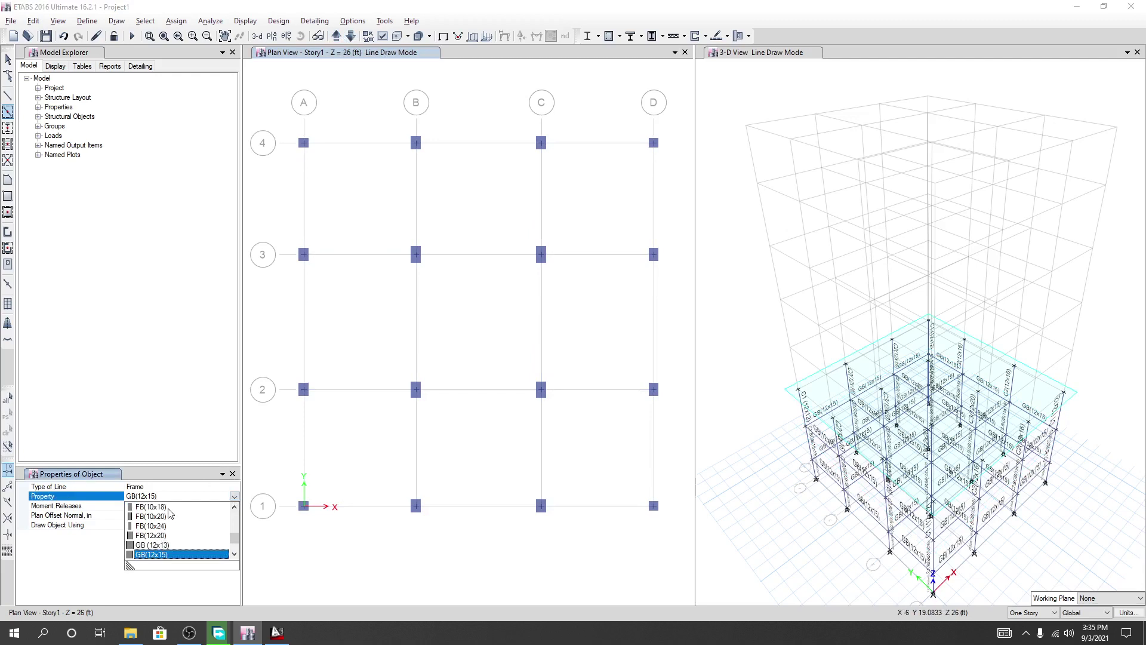
scroll(169, 515, up, 1)
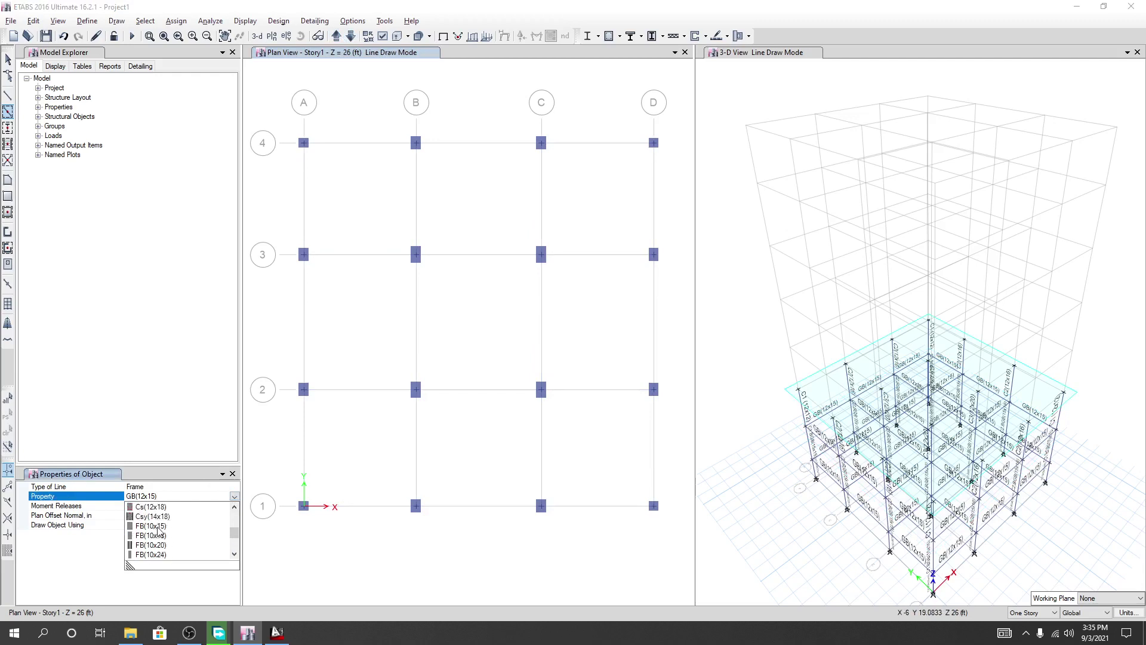
click(160, 527)
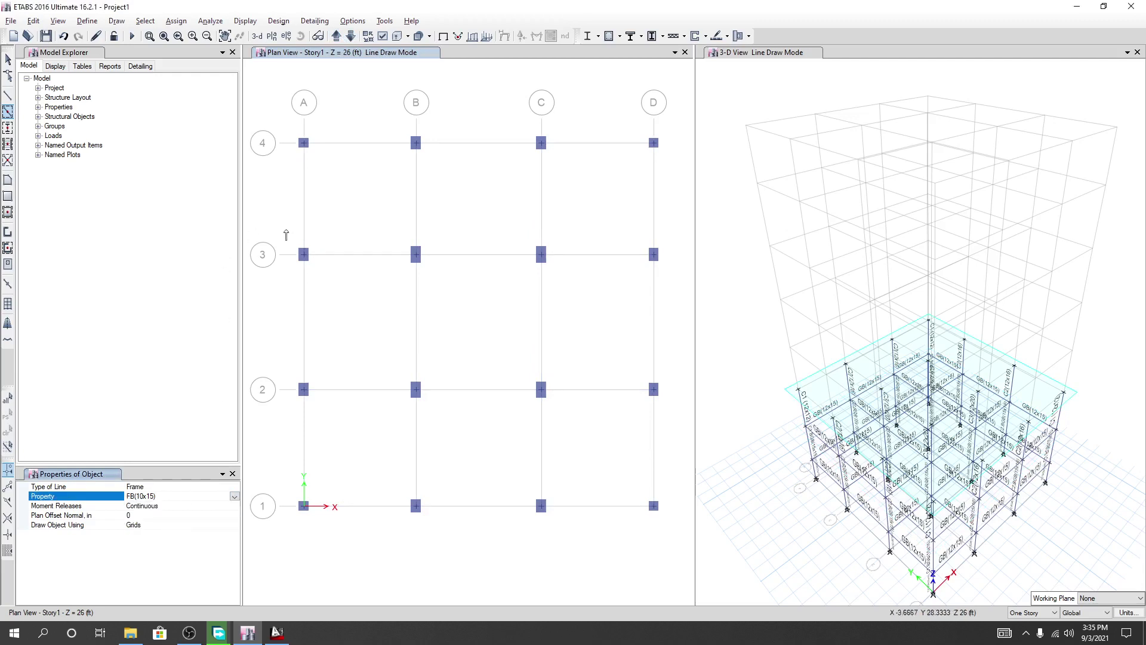
drag(283, 108, 686, 550)
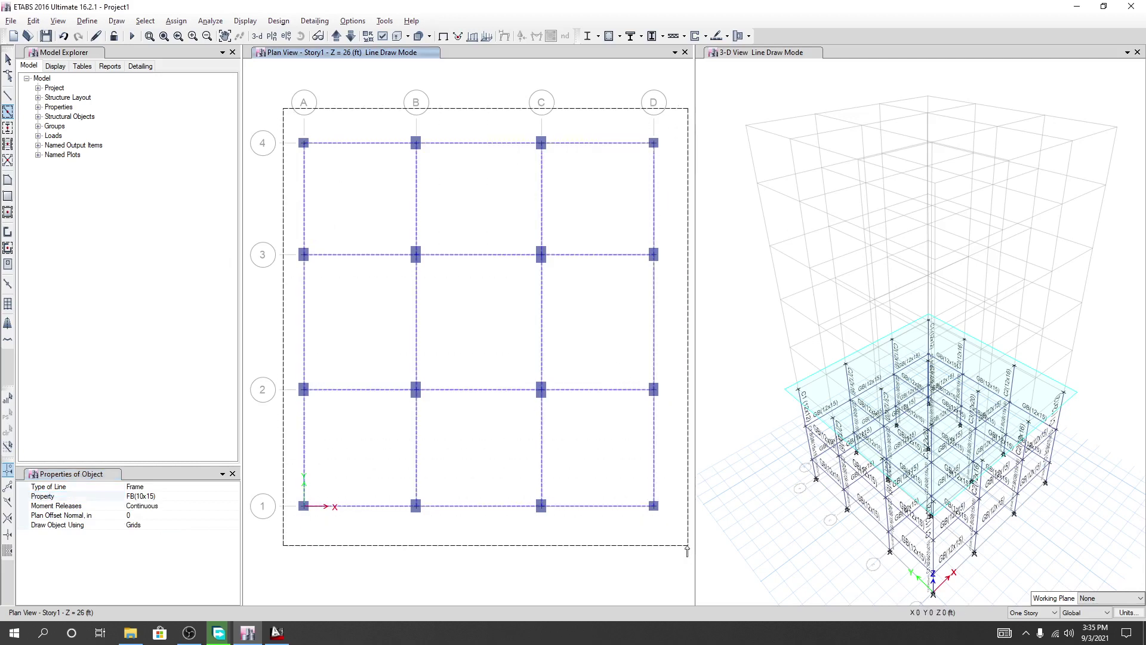
drag(687, 550, 687, 551)
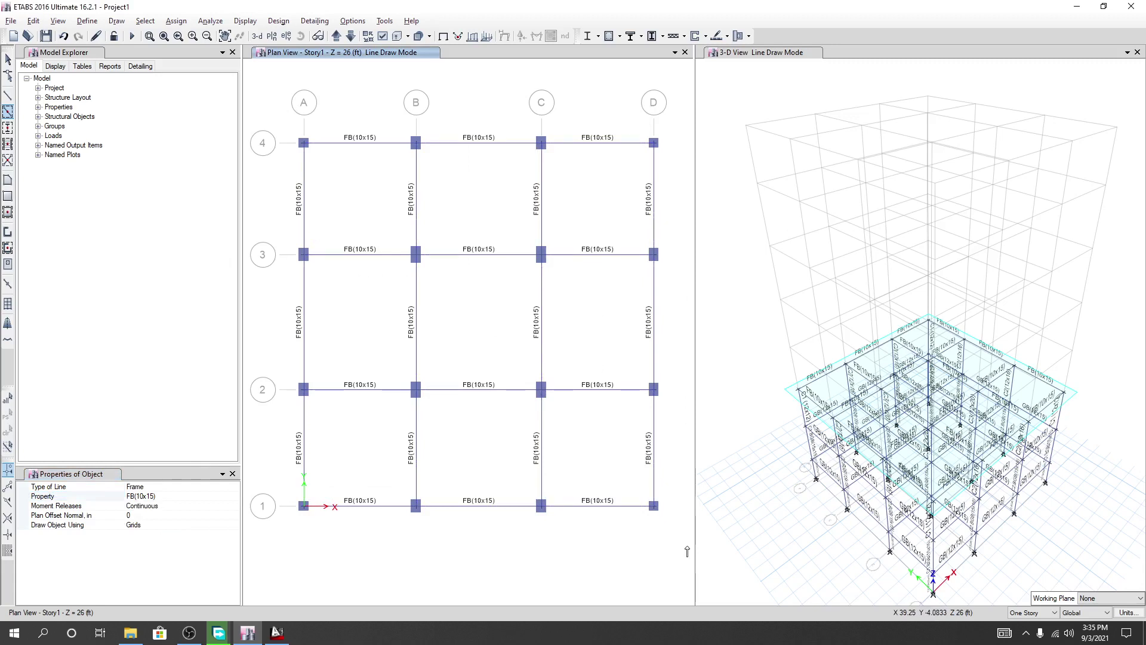
key(Escape)
Open the rendered 3D view of the model, examine the beam and column framing from several angles, and close the view
click(761, 421)
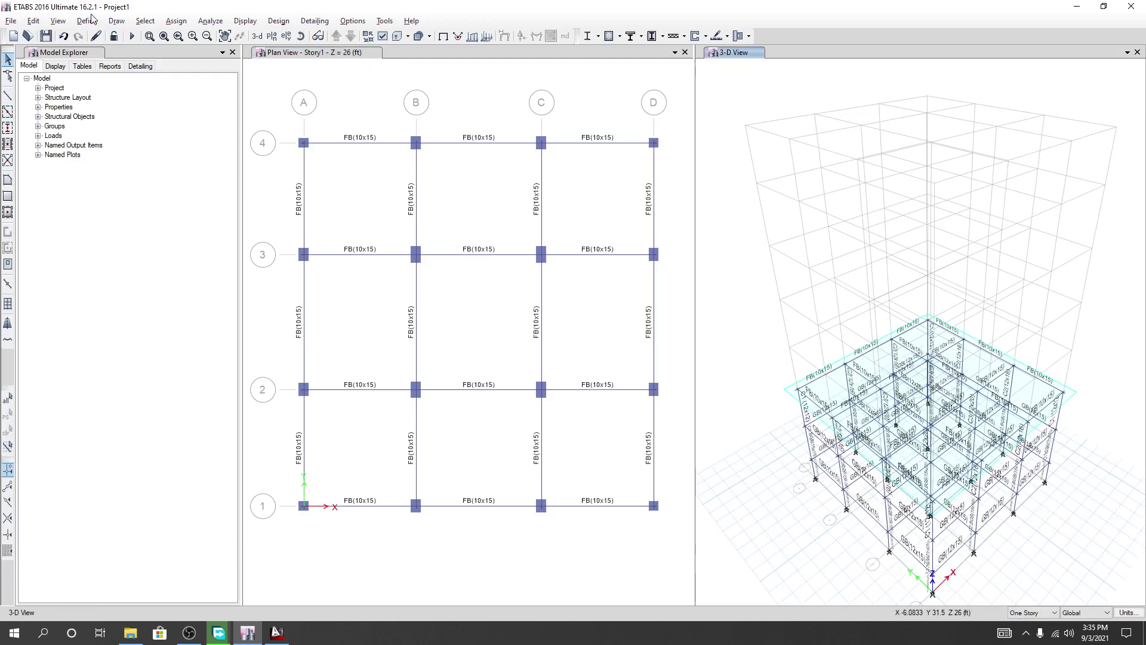
click(60, 24)
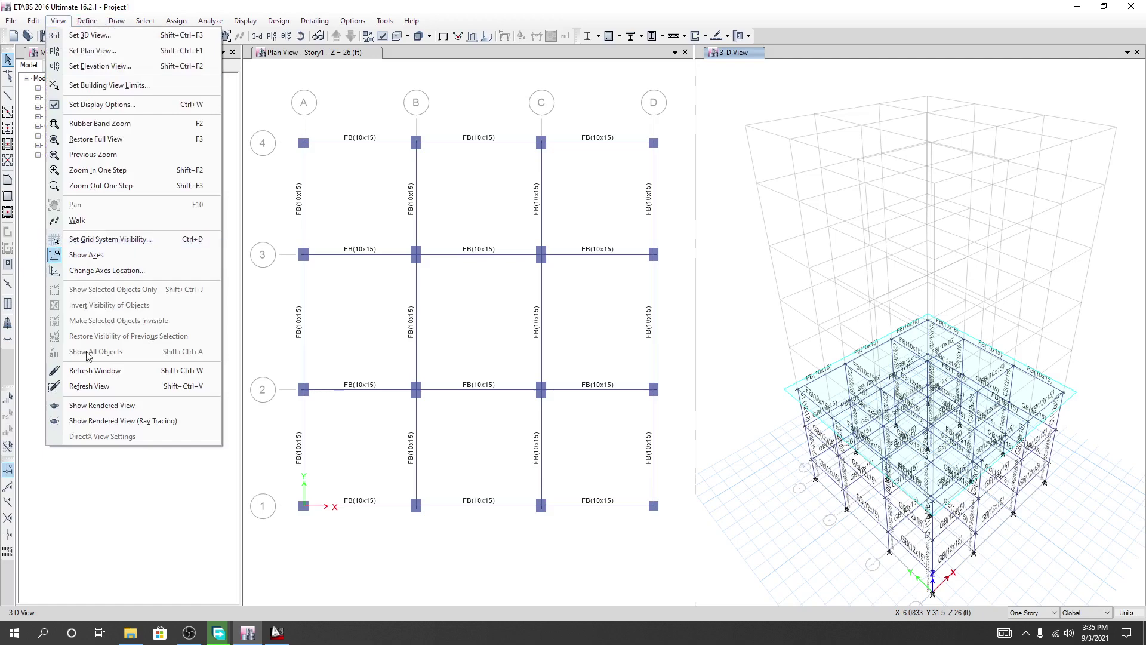
click(95, 406)
scroll(511, 390, up, 4)
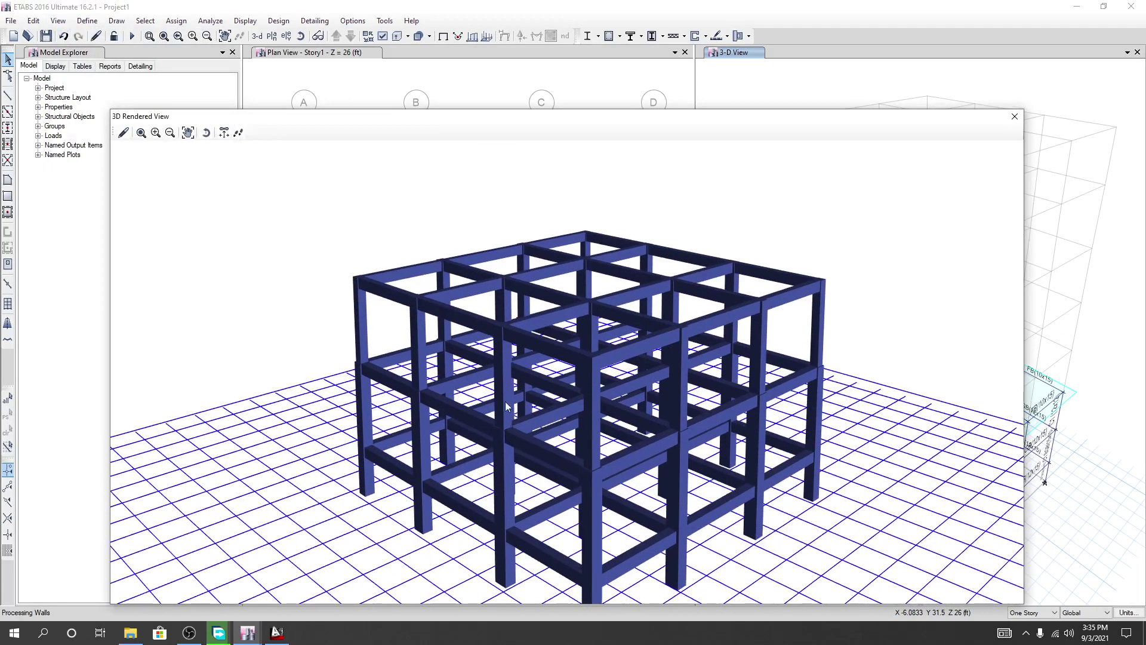
drag(511, 389, 426, 418)
scroll(426, 418, up, 8)
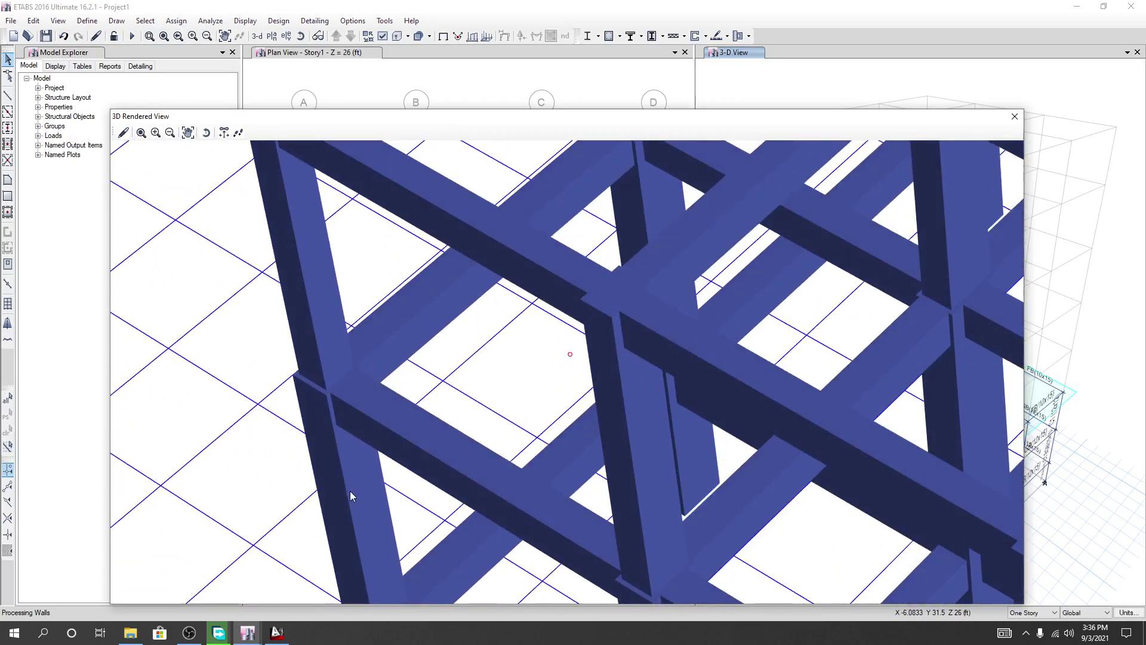
drag(349, 490, 649, 352)
scroll(718, 406, down, 5)
scroll(649, 352, up, 8)
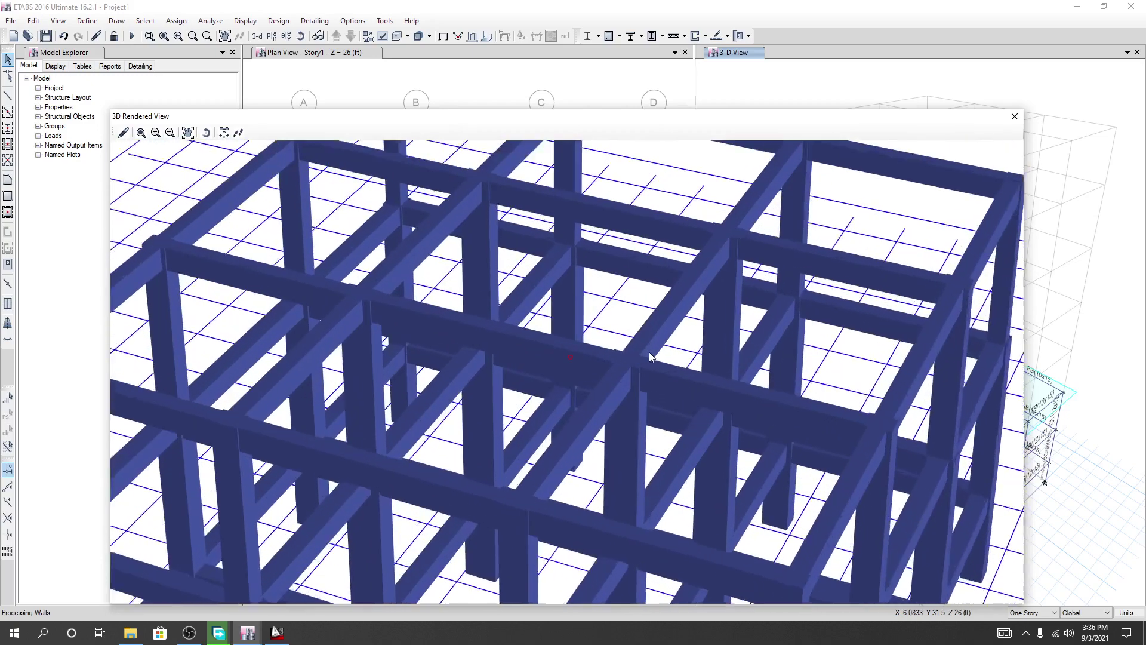
scroll(627, 363, up, 3)
drag(757, 399, 405, 391)
scroll(406, 386, down, 6)
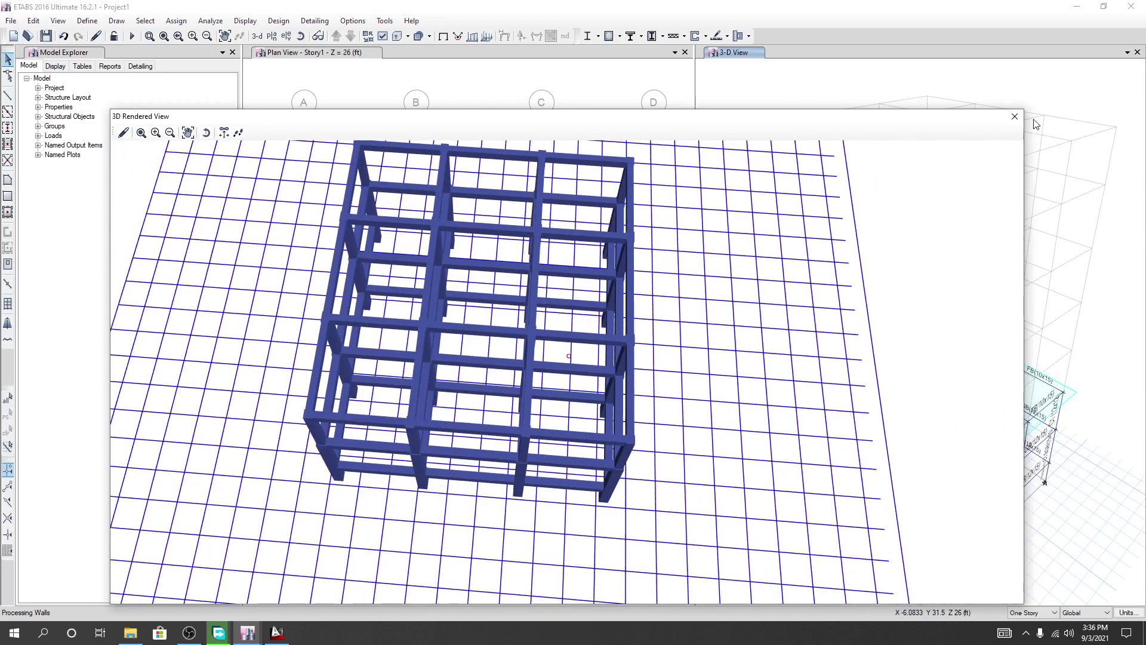
click(1014, 117)
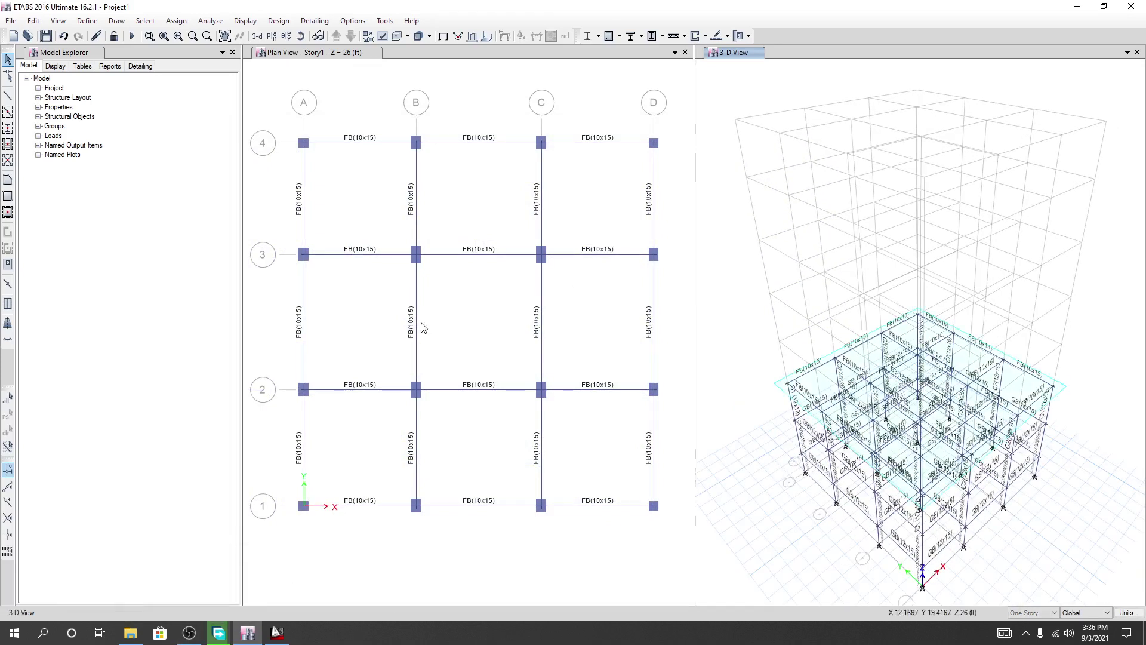
click(499, 338)
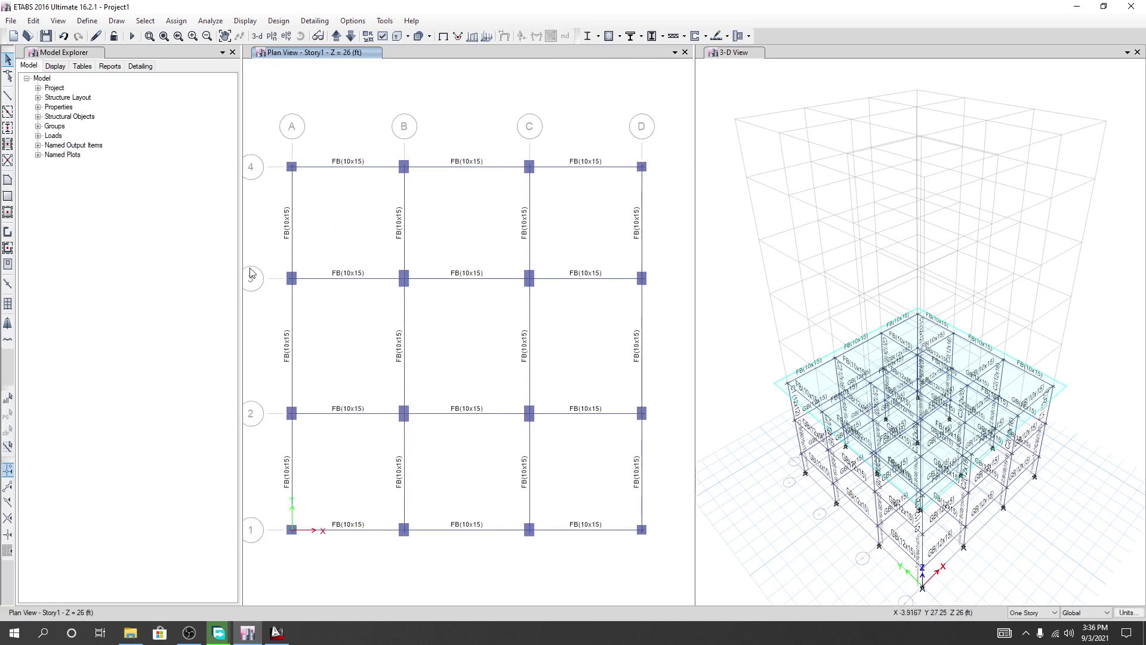
click(7, 212)
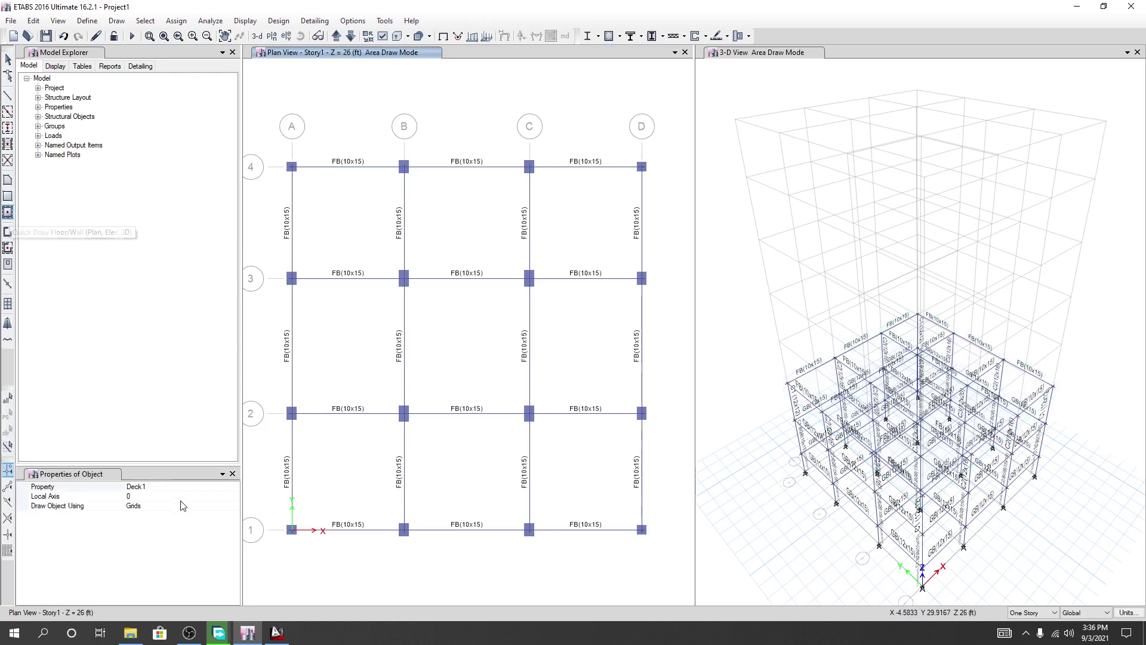
click(211, 487)
click(235, 486)
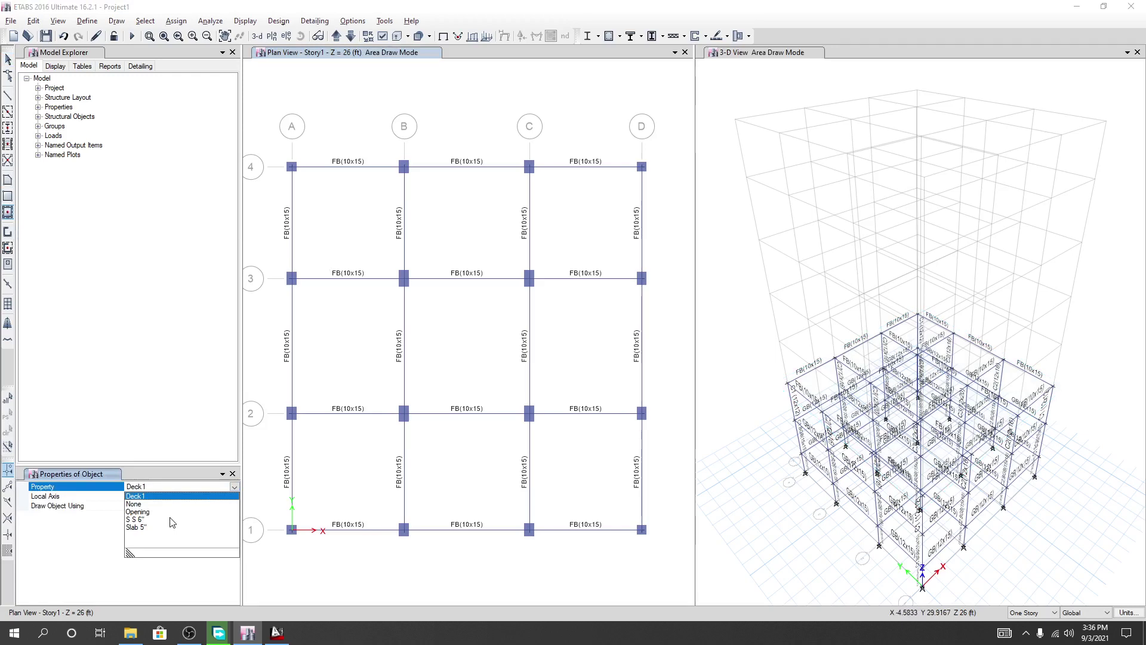
key(Escape)
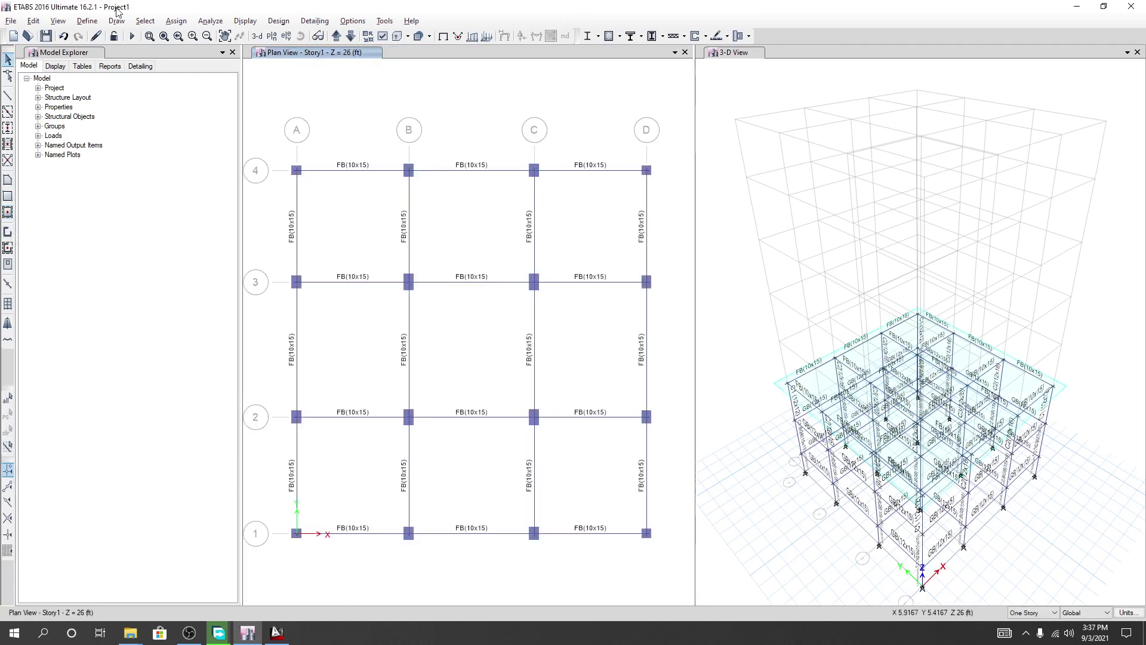
Open the slab section definitions and select Slab 5" to review the defined slab properties
click(88, 20)
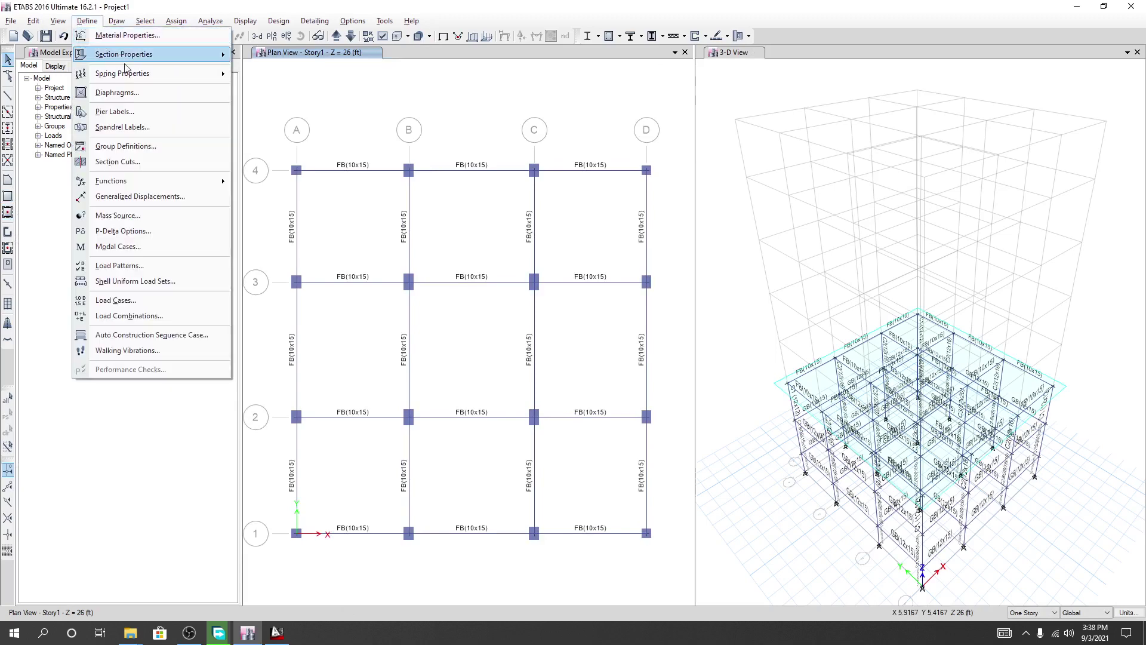
mouse_move(142, 58)
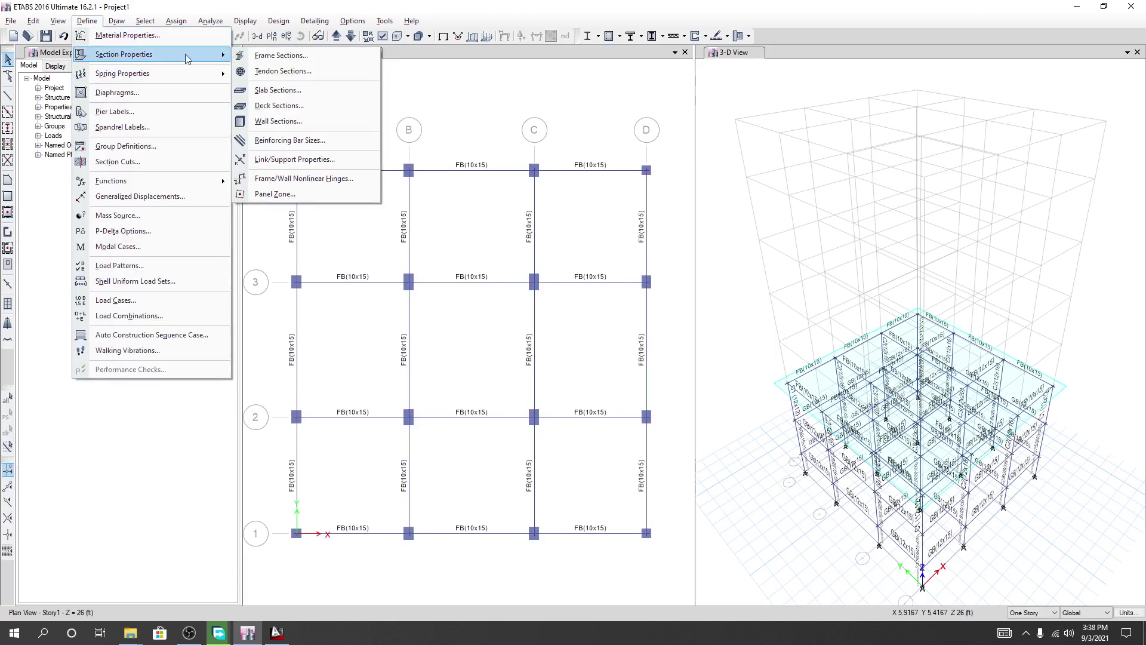
click(288, 91)
click(478, 278)
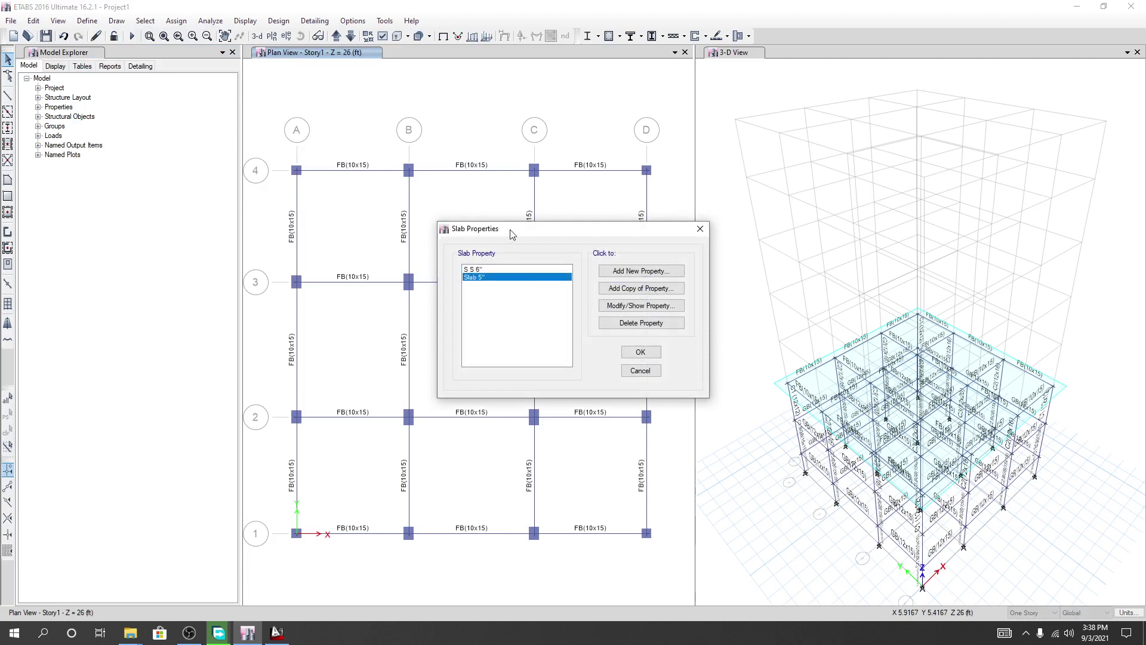
drag(512, 234, 496, 237)
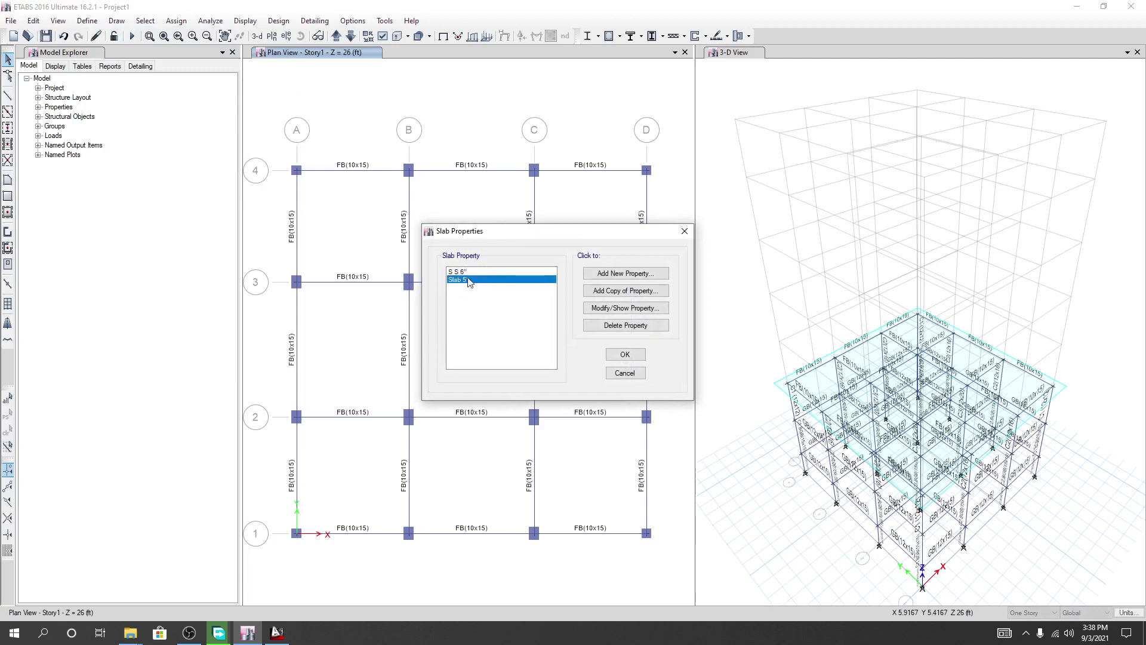
drag(599, 236, 563, 239)
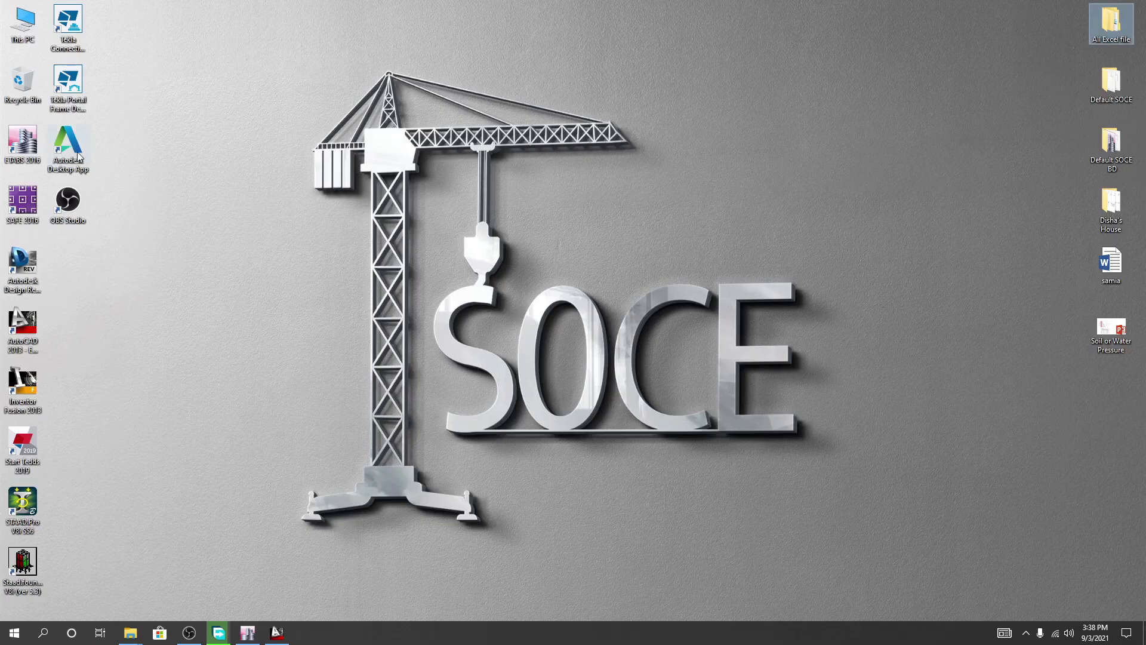
Open the Two Way Slab Design (USD) workbook from the Building Design Excel file folder and maximize its window
mouse_move(136, 642)
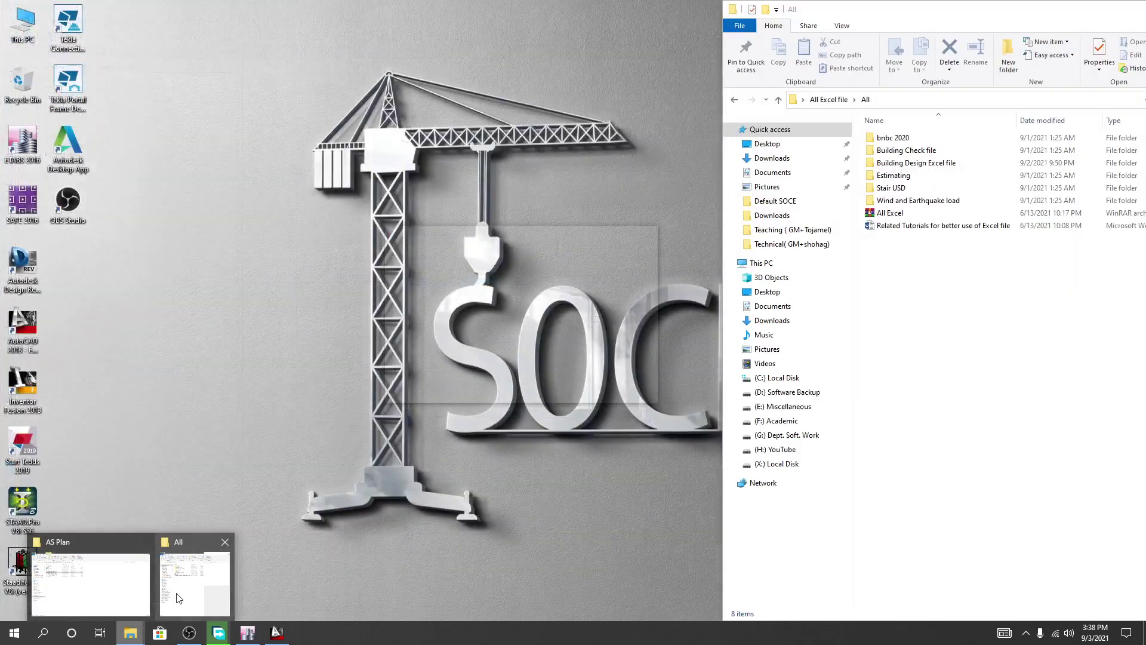
click(195, 584)
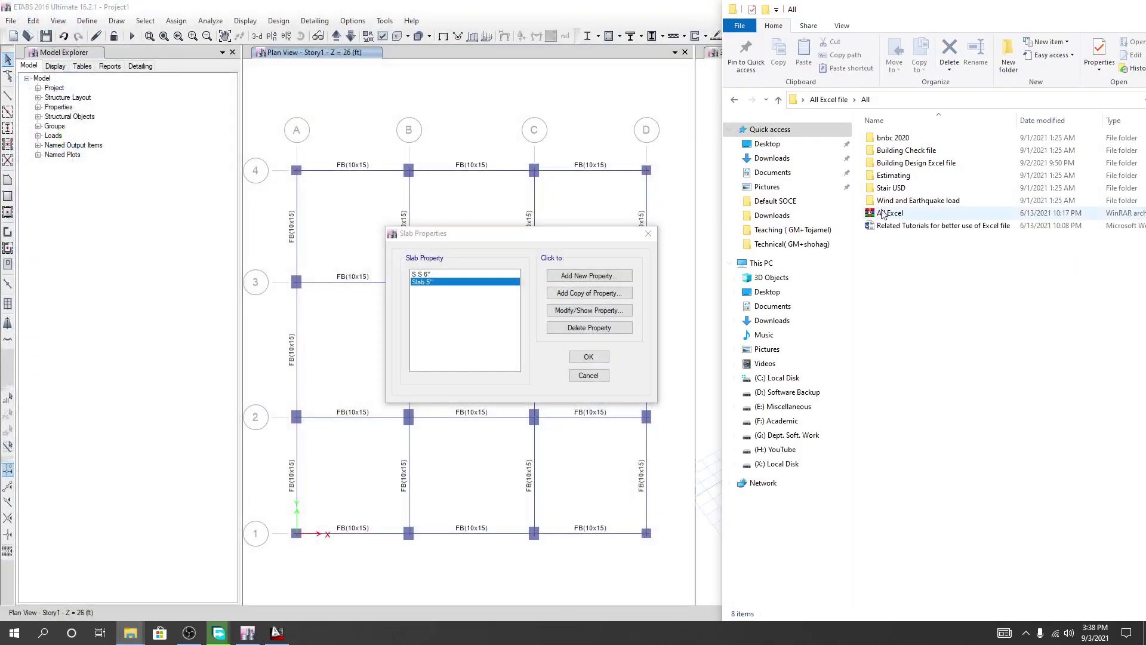
double_click(908, 165)
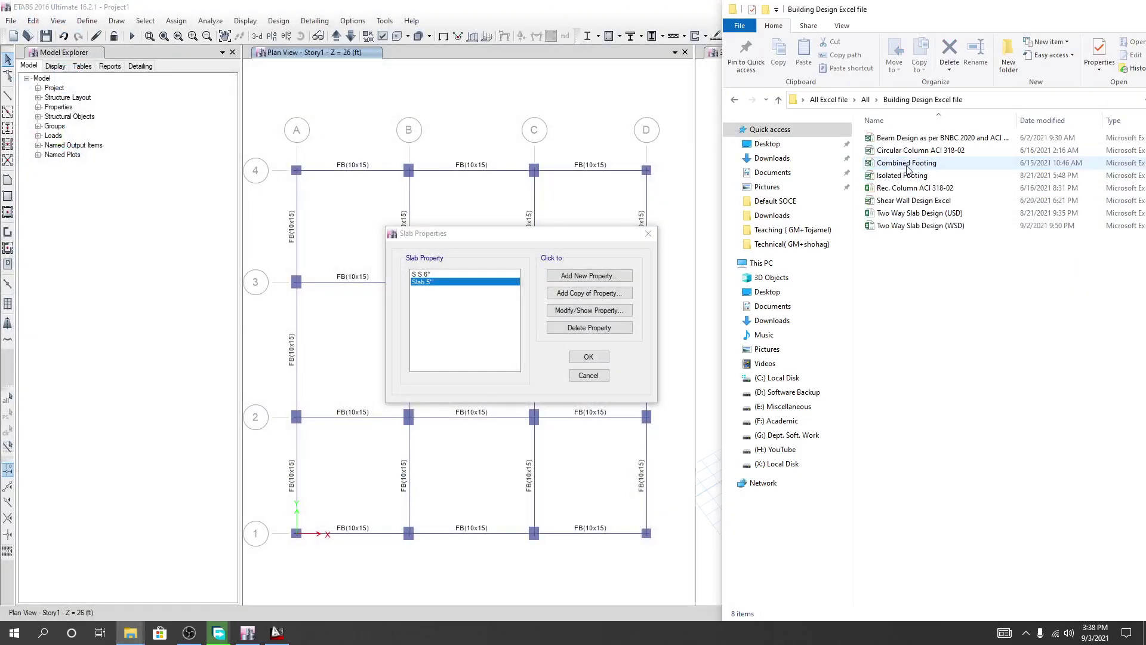
click(911, 213)
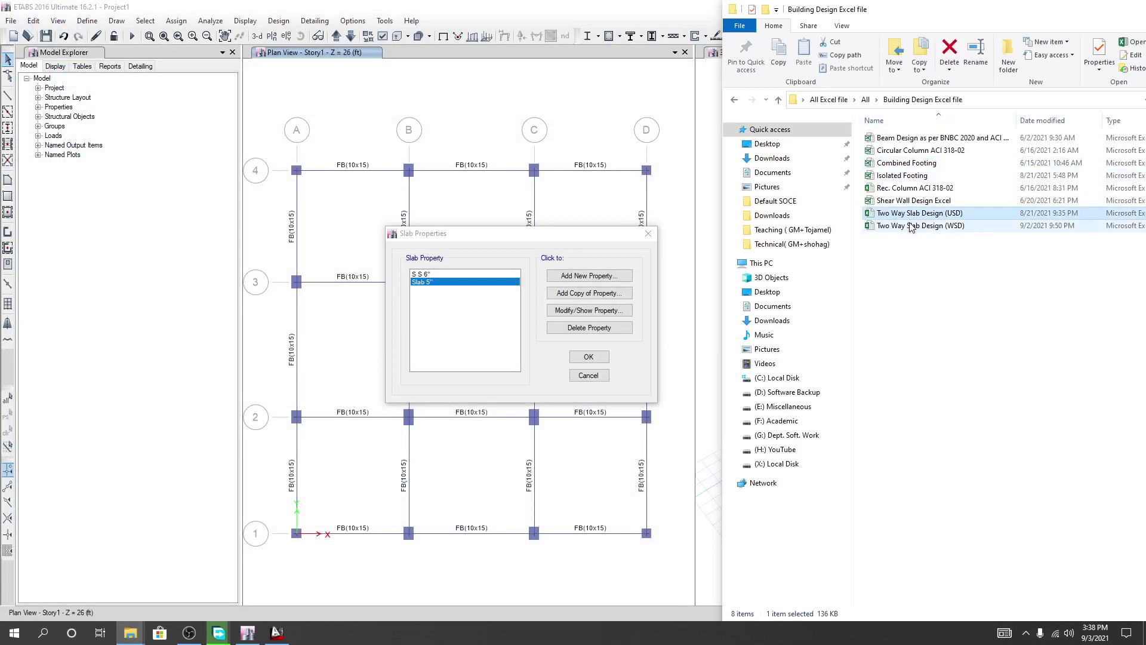
double_click(945, 215)
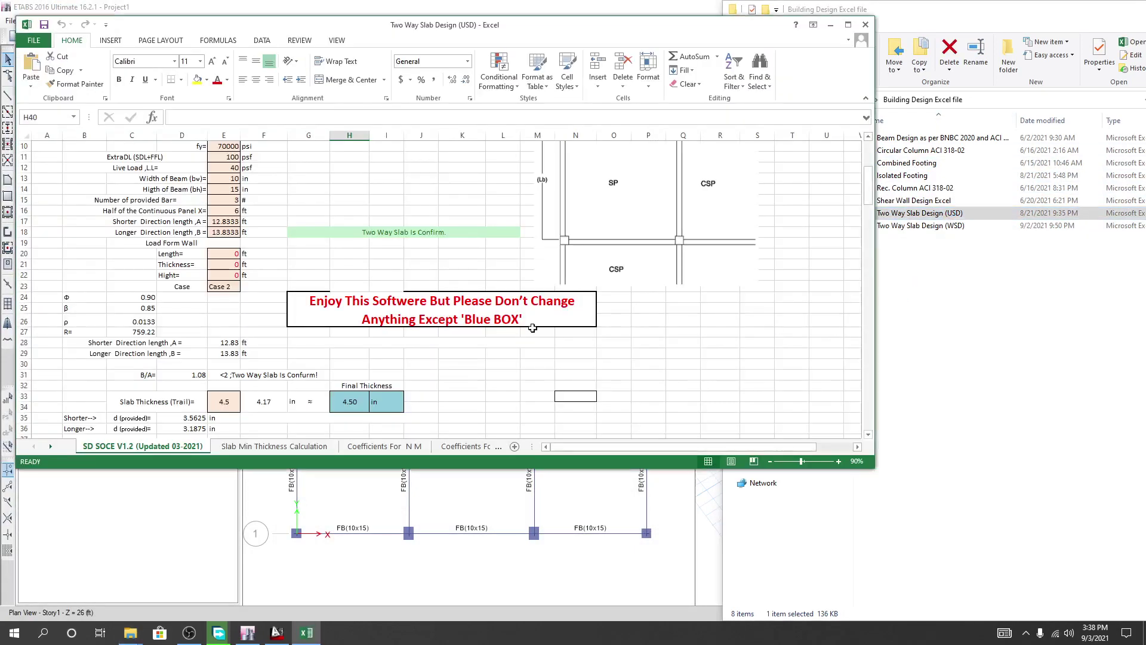
click(850, 28)
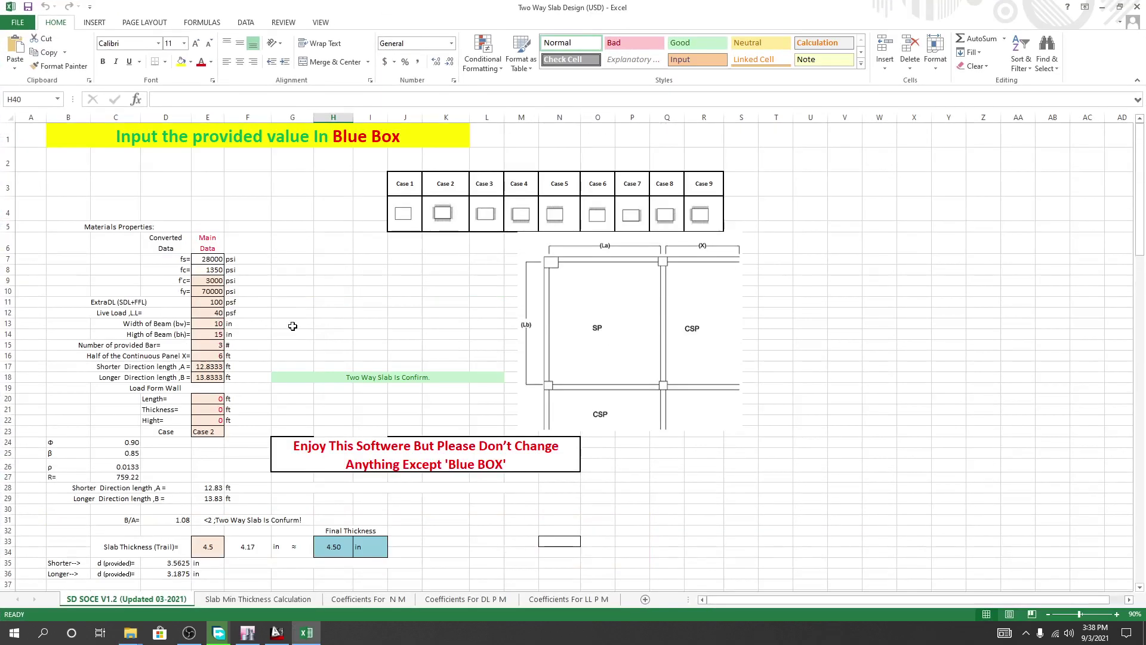
Review the slab sheet's main data inputs, covering loads, beam width and height, bar number, continuous panel and shorter direction length
click(215, 302)
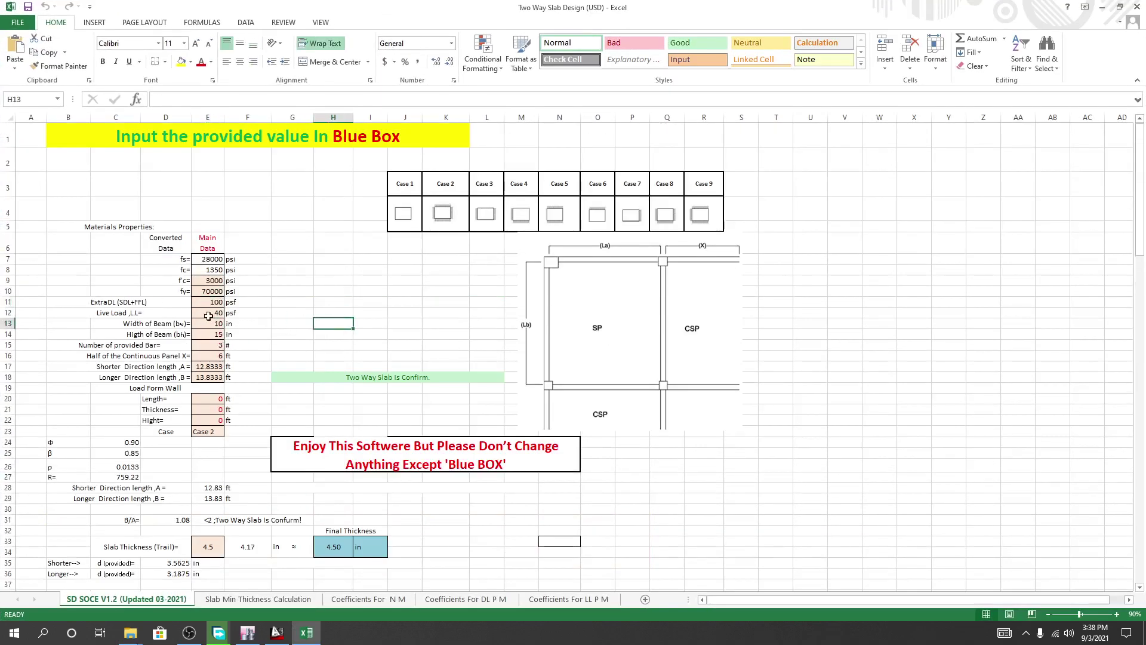
click(318, 339)
click(213, 331)
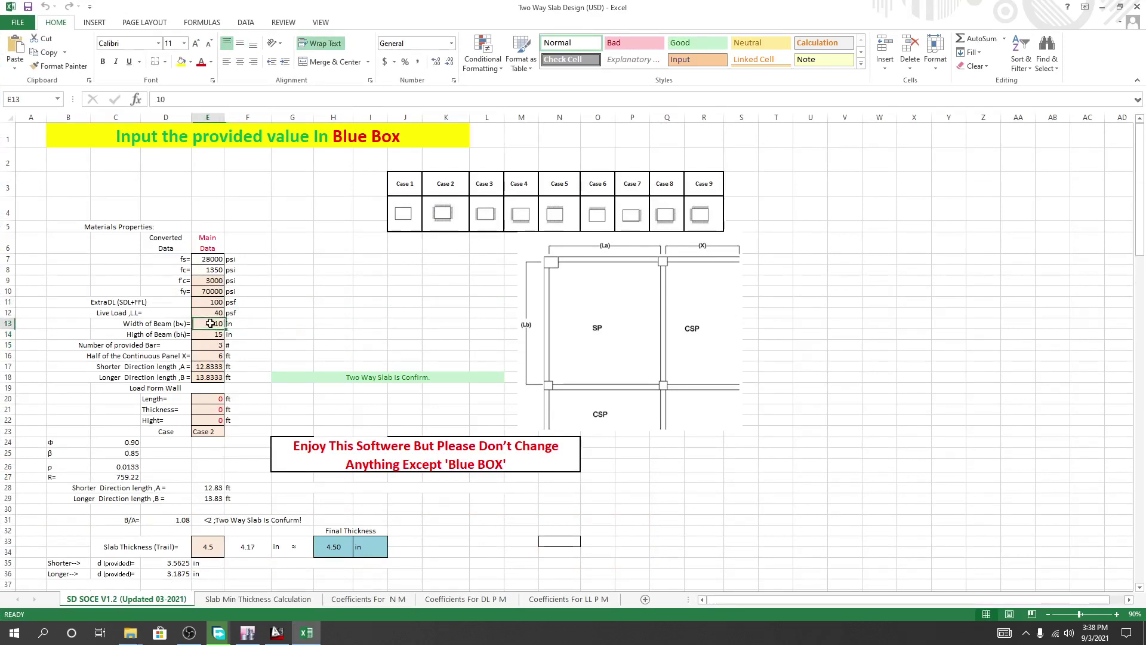
click(216, 345)
click(216, 355)
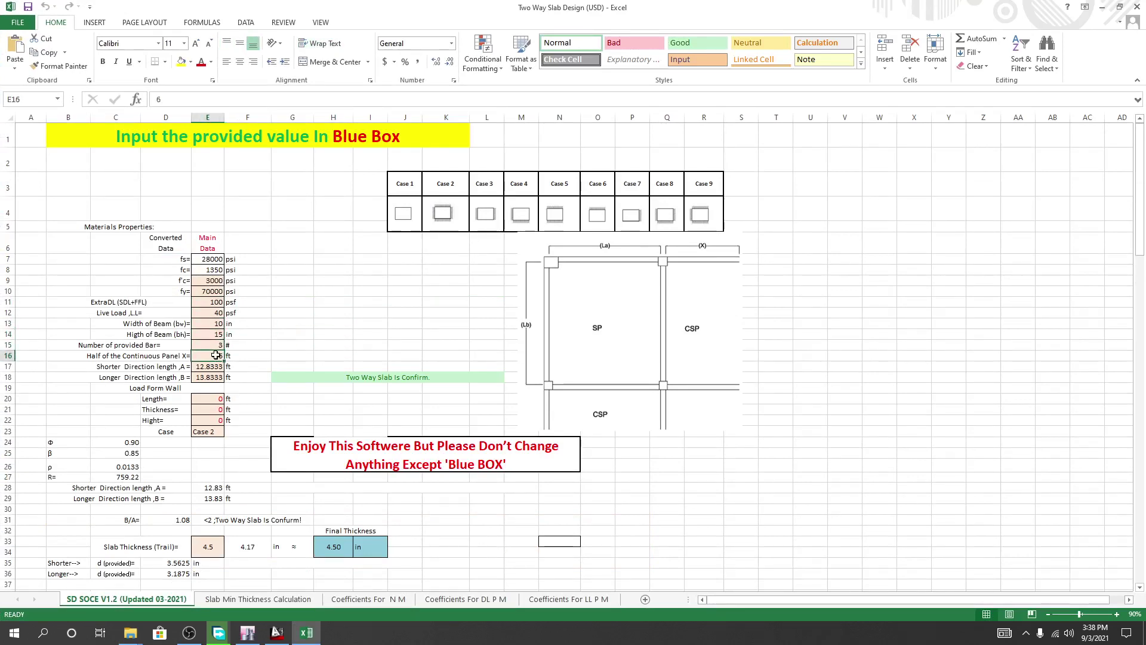
click(313, 336)
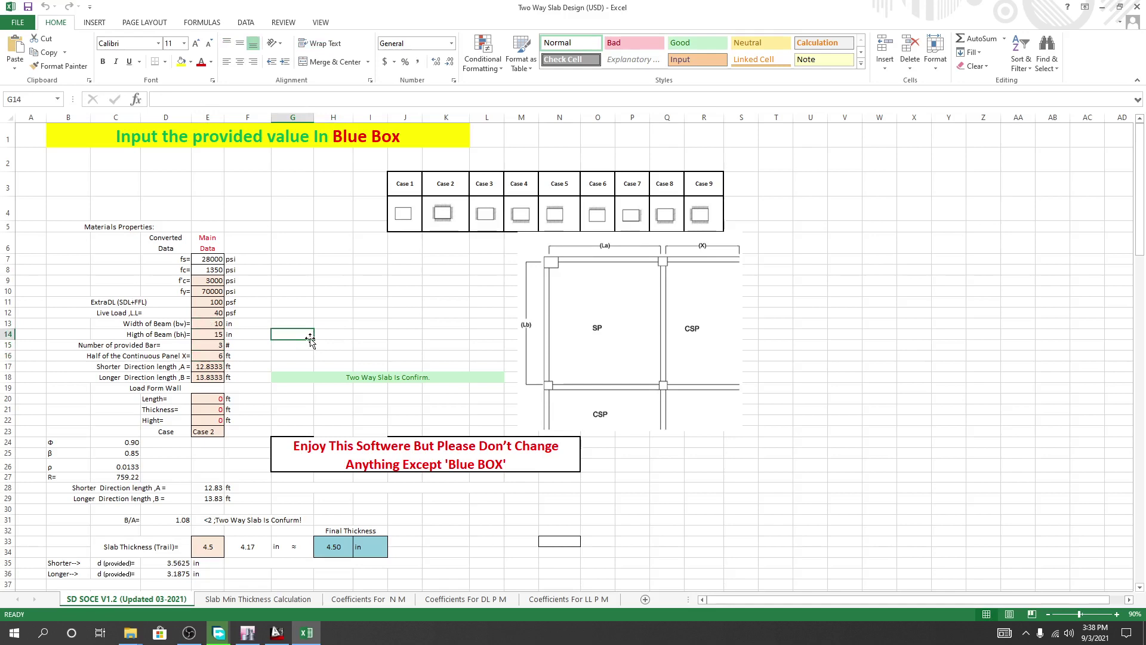
click(322, 356)
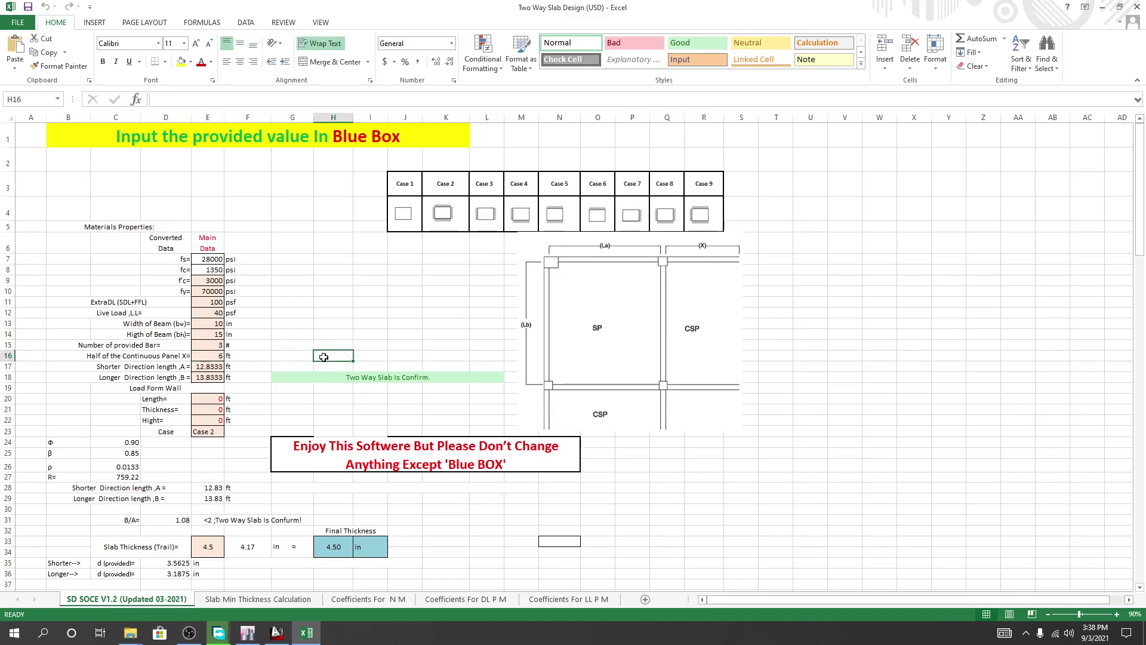
click(282, 338)
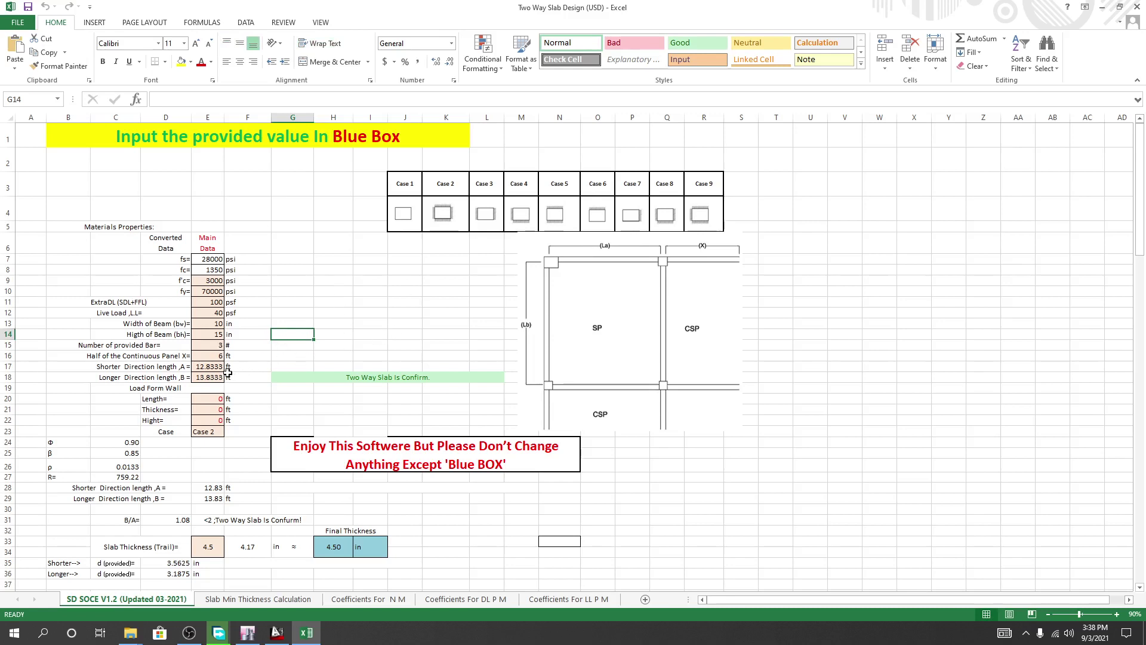
click(203, 365)
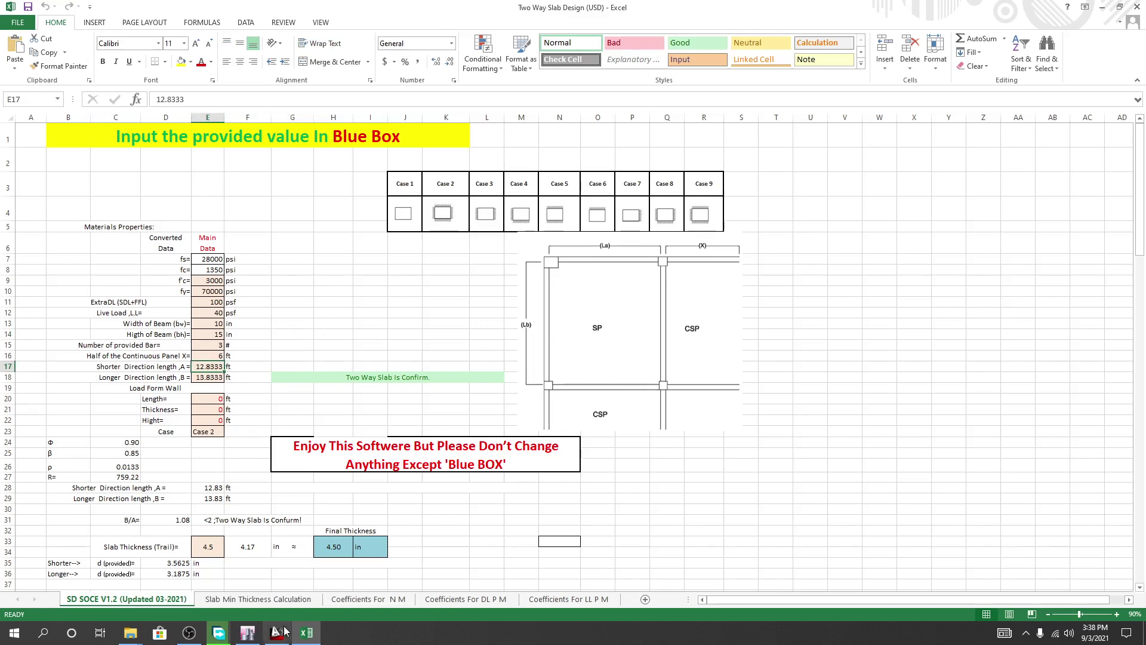
Switch to the Raninagar Working plan drawing in AutoCAD and examine the grid spacings to identify the largest slab panel's dimensions
click(250, 634)
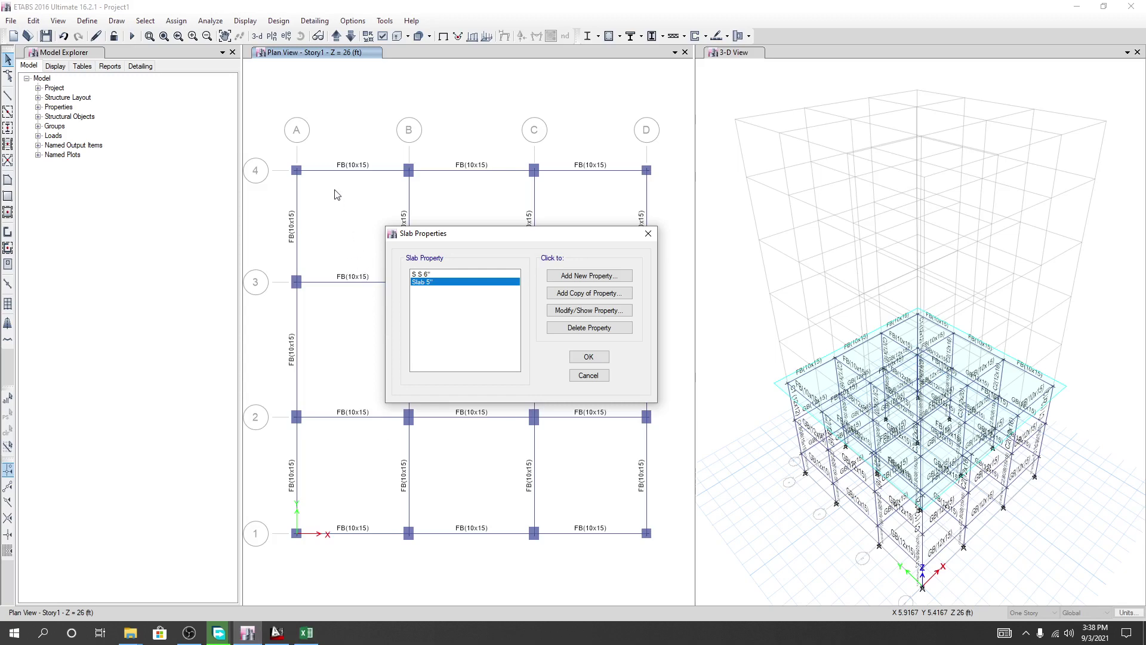
click(277, 632)
scroll(391, 364, down, 5)
scroll(388, 363, up, 5)
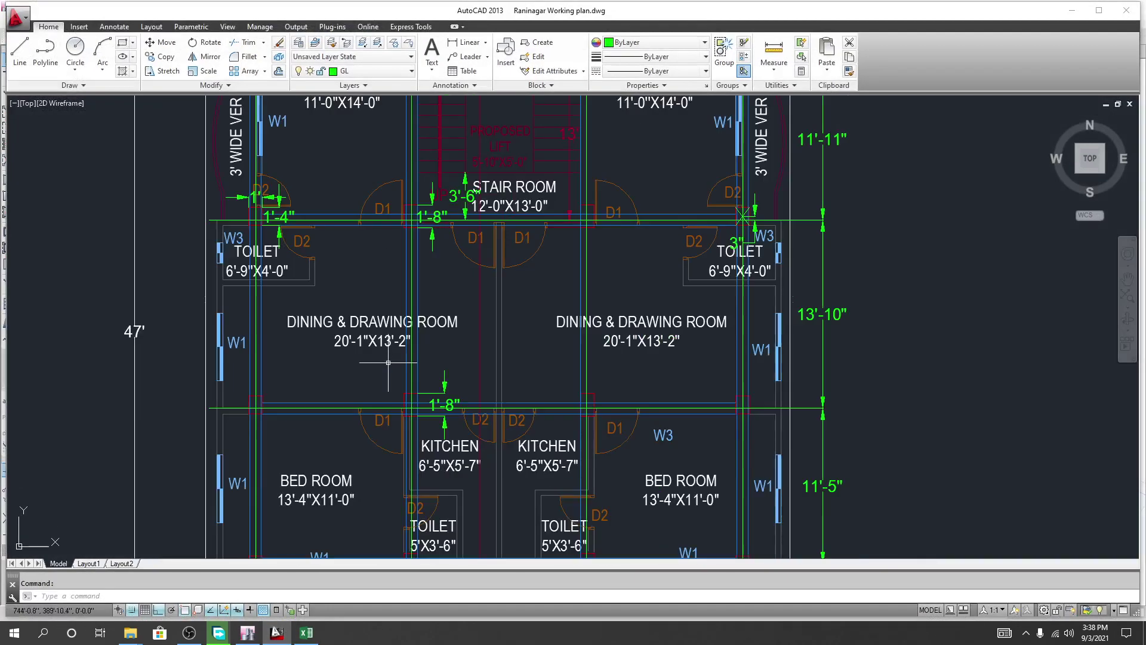
scroll(388, 363, down, 5)
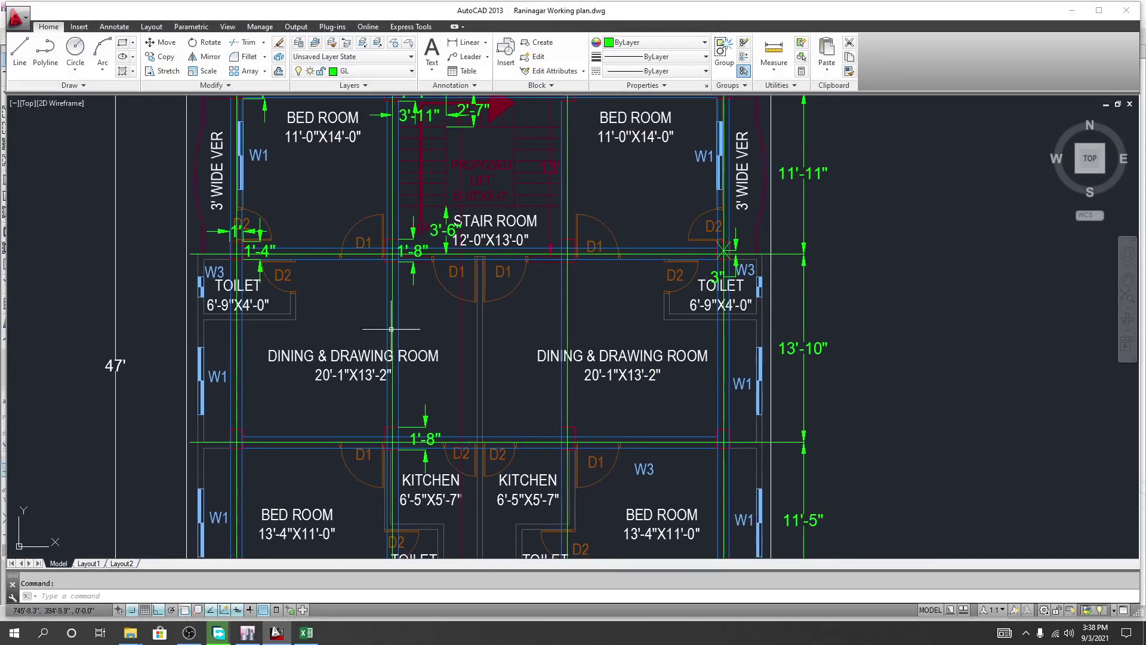
middle_drag(555, 383, 555, 382)
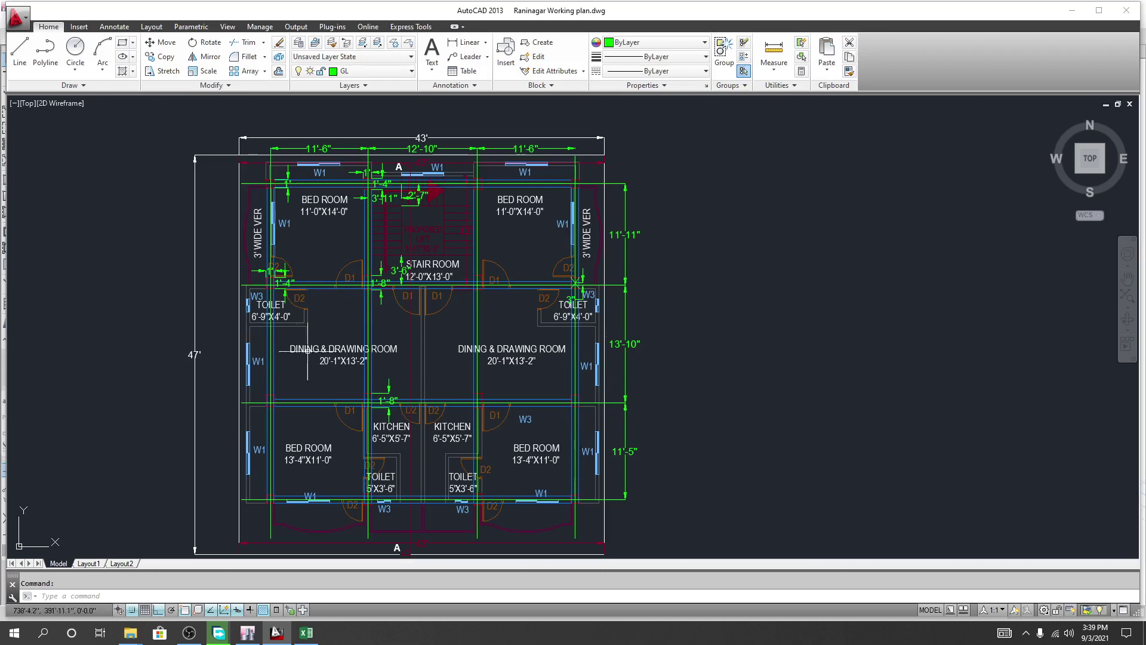
scroll(318, 373, up, 3)
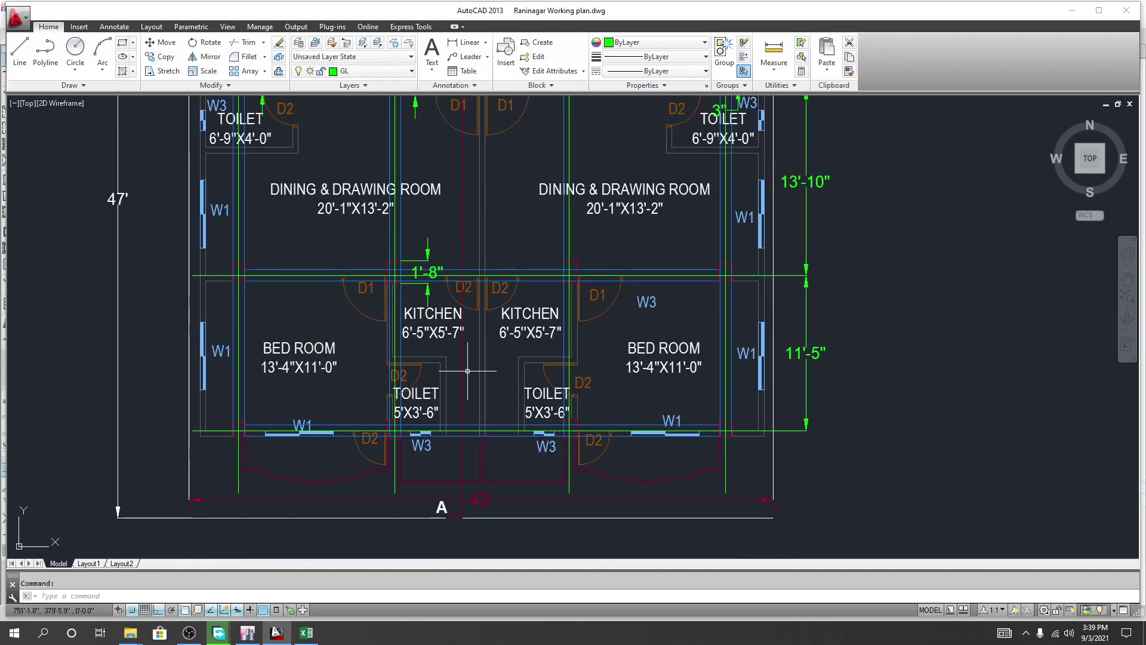
middle_drag(481, 357, 432, 416)
middle_drag(597, 319, 609, 405)
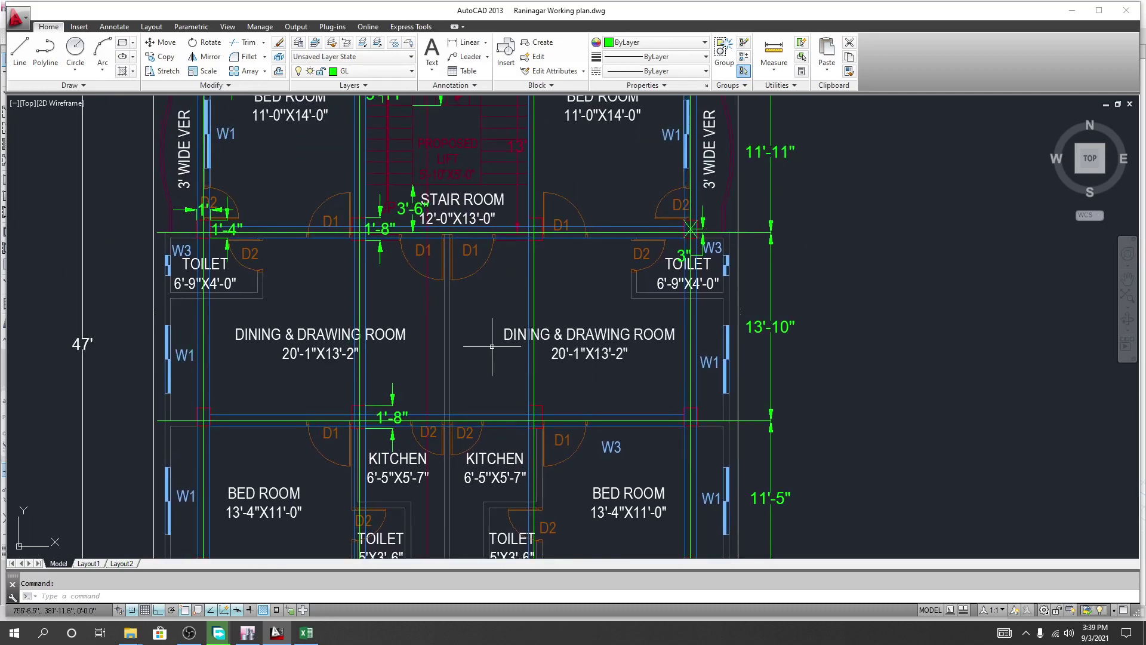
scroll(488, 330, down, 2)
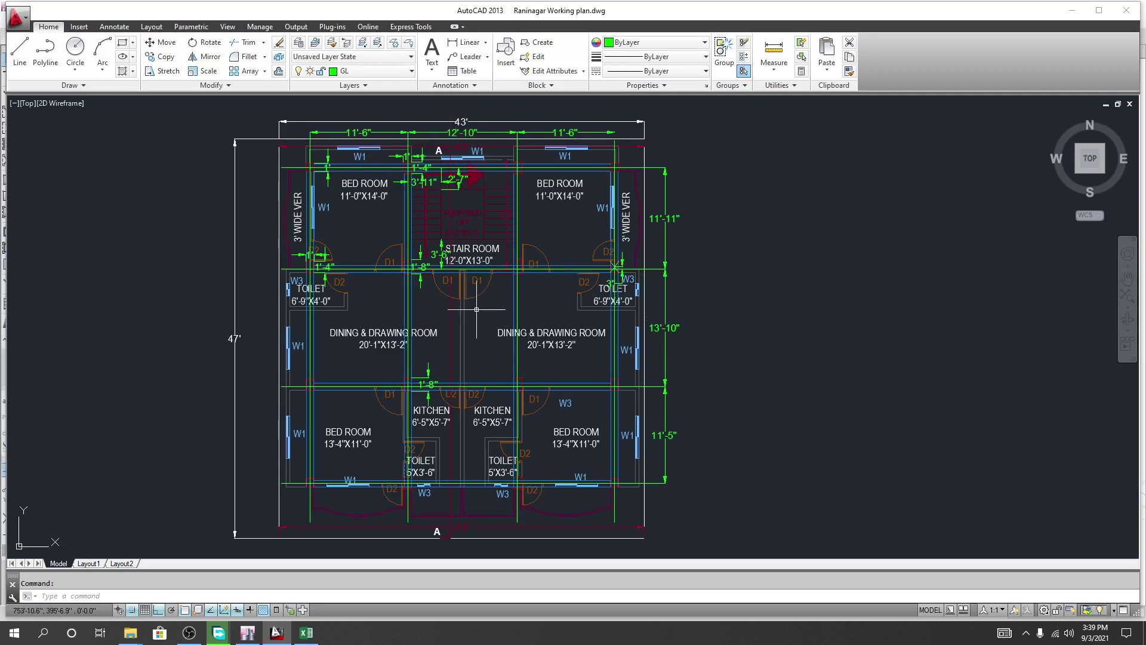
scroll(456, 333, up, 4)
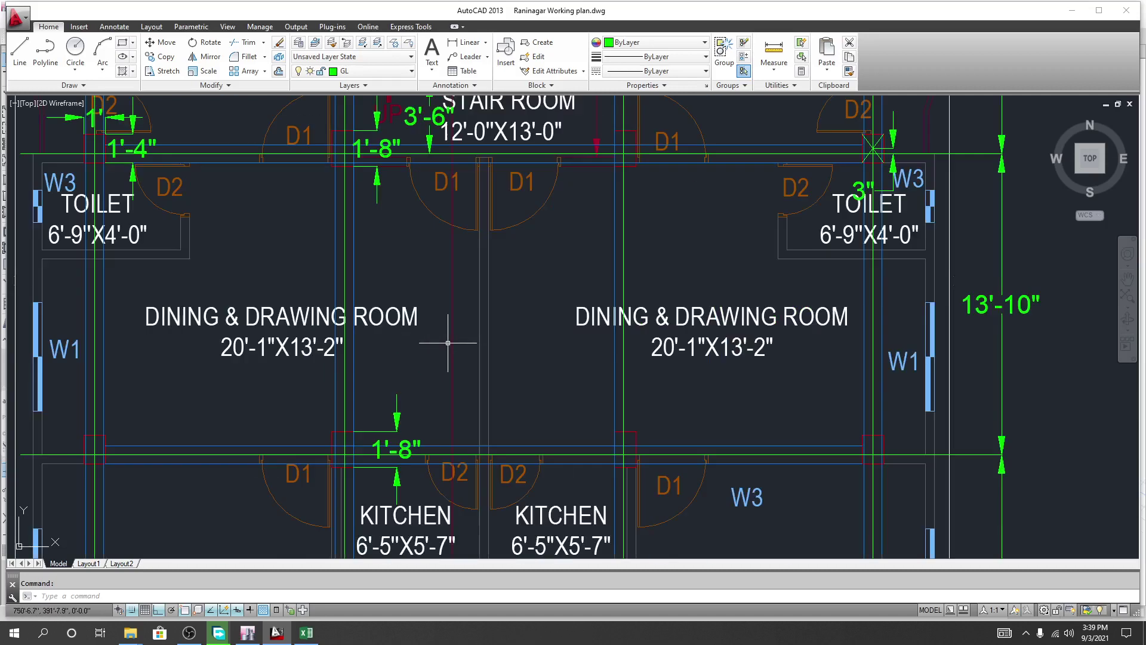
scroll(451, 335, down, 2)
scroll(451, 336, down, 3)
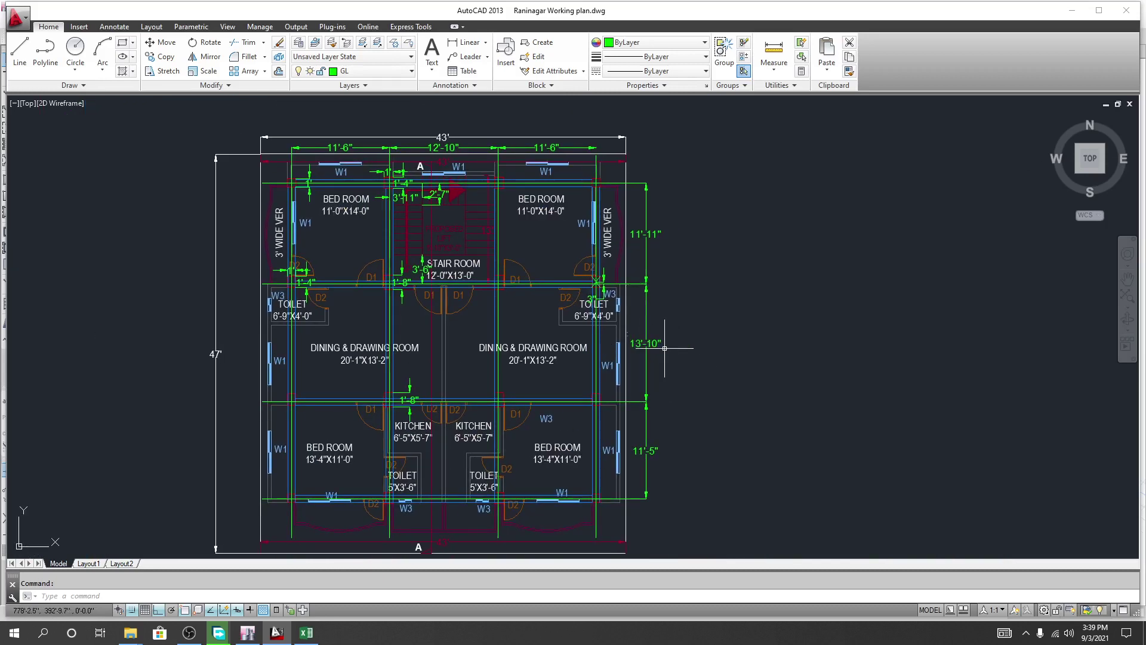
click(295, 552)
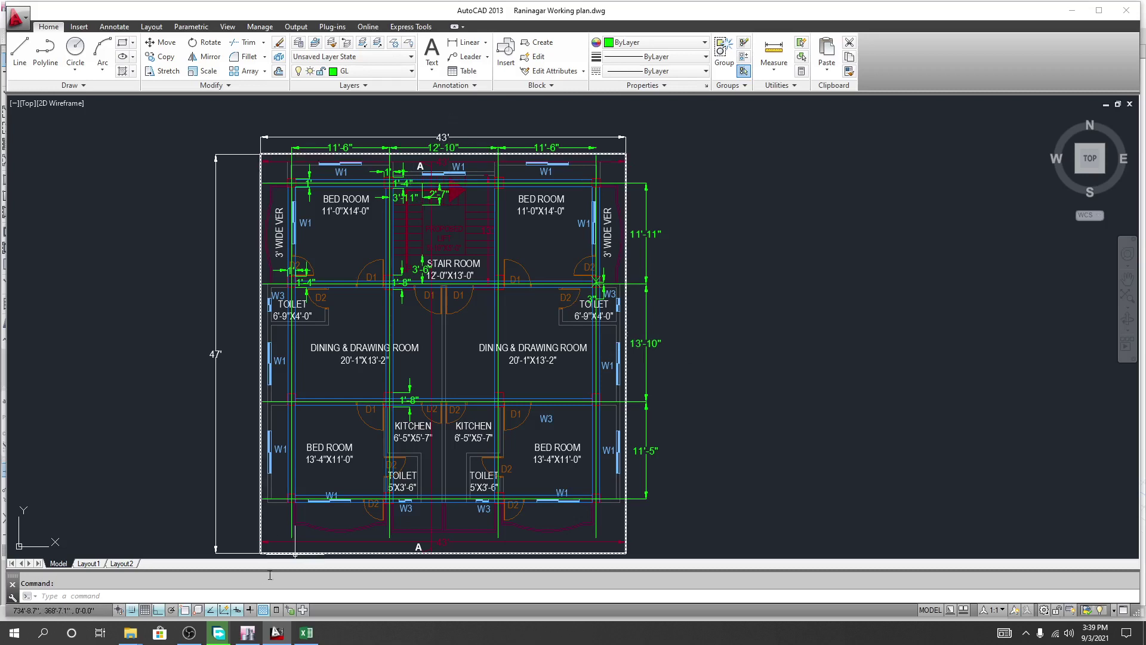
Open the Calculator and divide 10 by 12 to convert 10 inches to feet
click(13, 633)
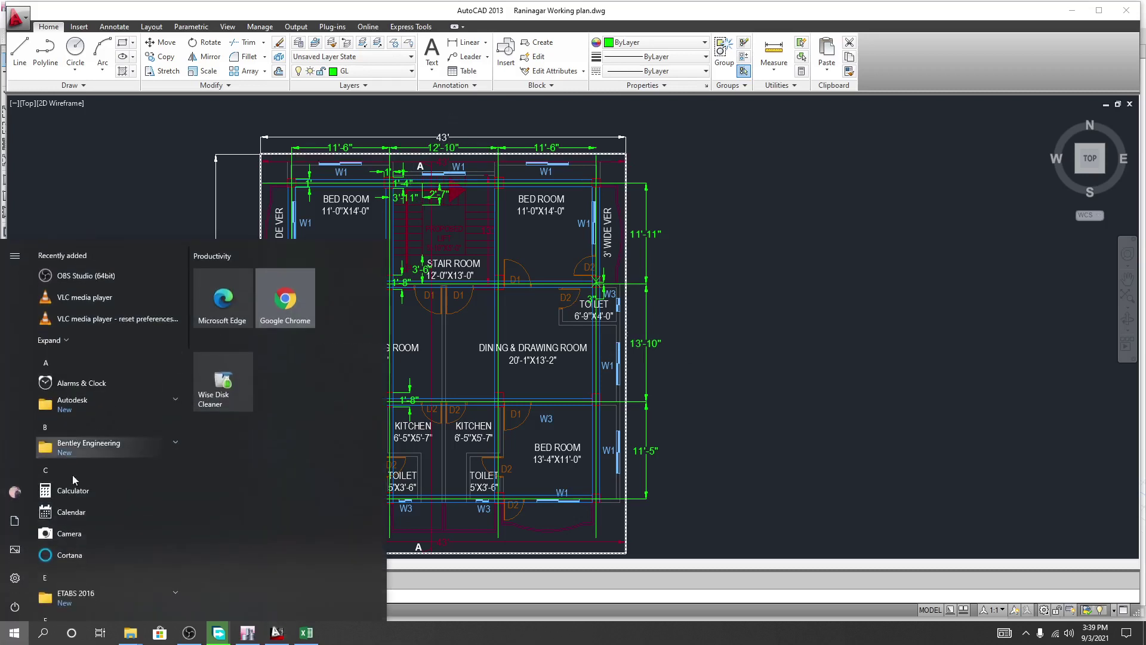
click(77, 495)
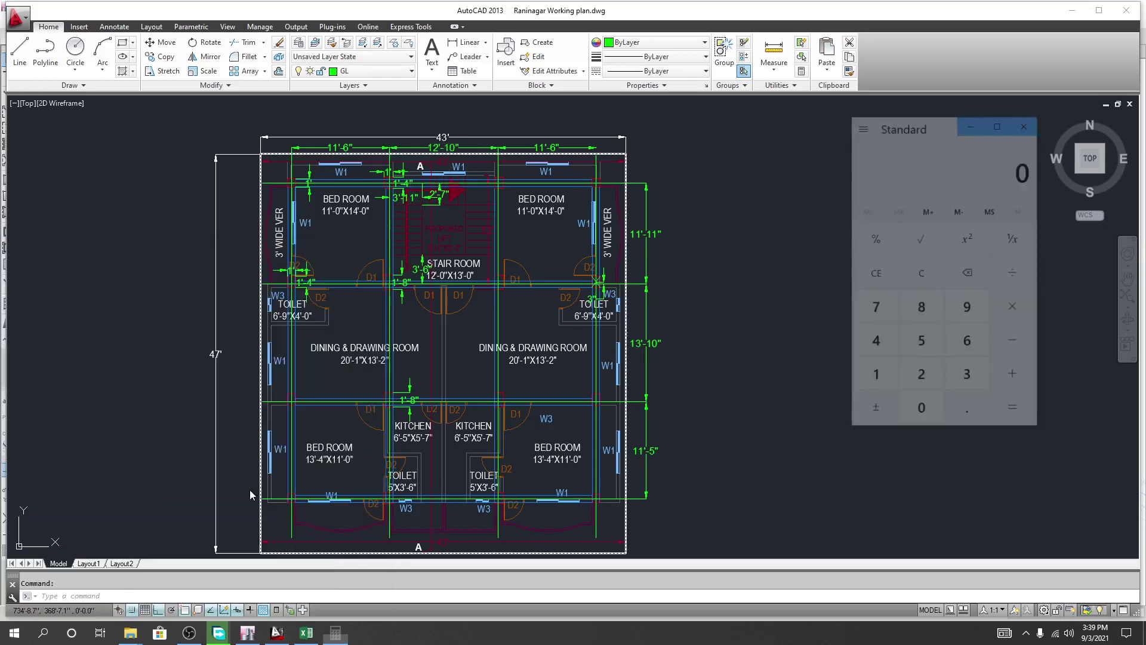
click(876, 377)
click(922, 413)
click(1008, 293)
click(875, 379)
click(930, 382)
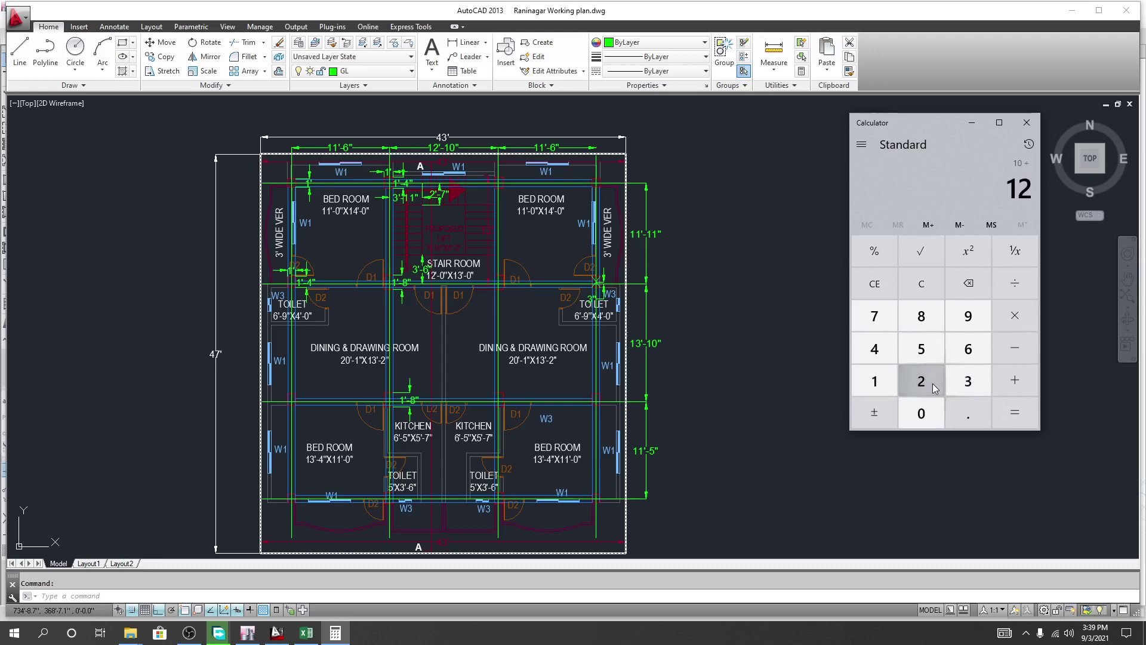
click(1013, 409)
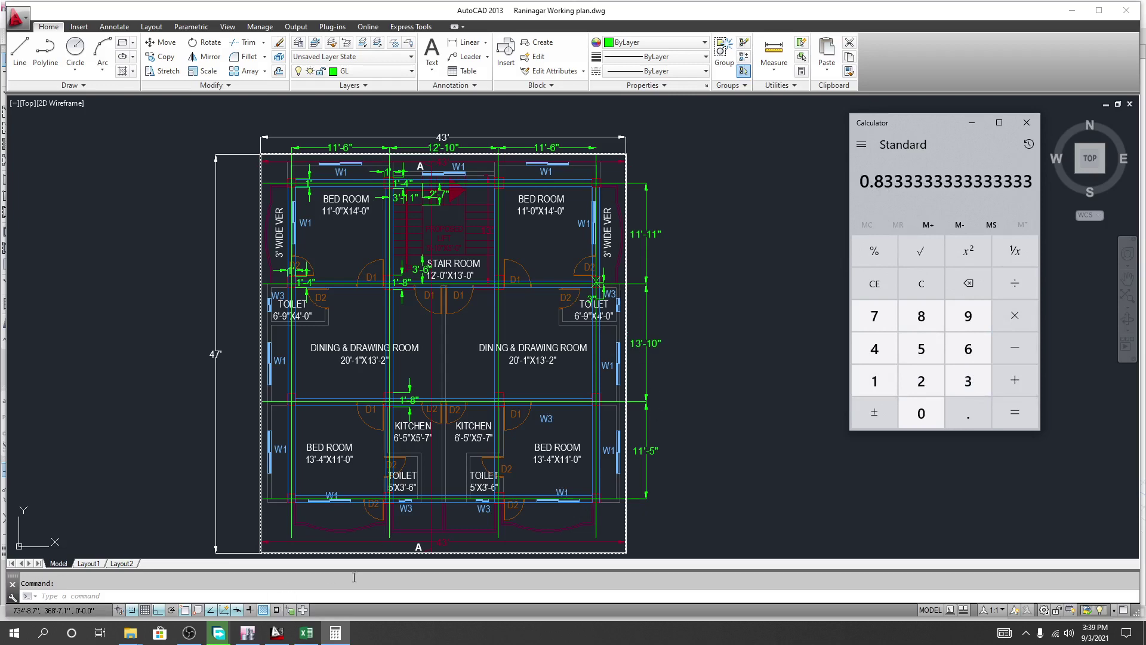
Return to the slab design workbook in Excel and check the shorter and longer direction lengths and the wall load inputs
click(307, 633)
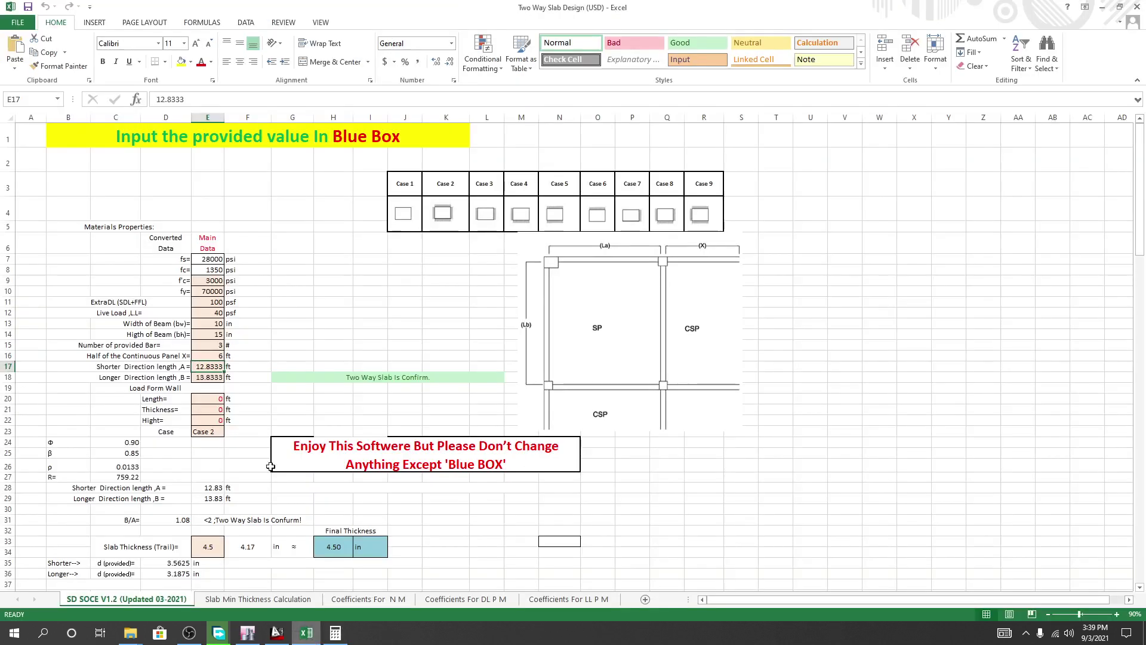
click(216, 379)
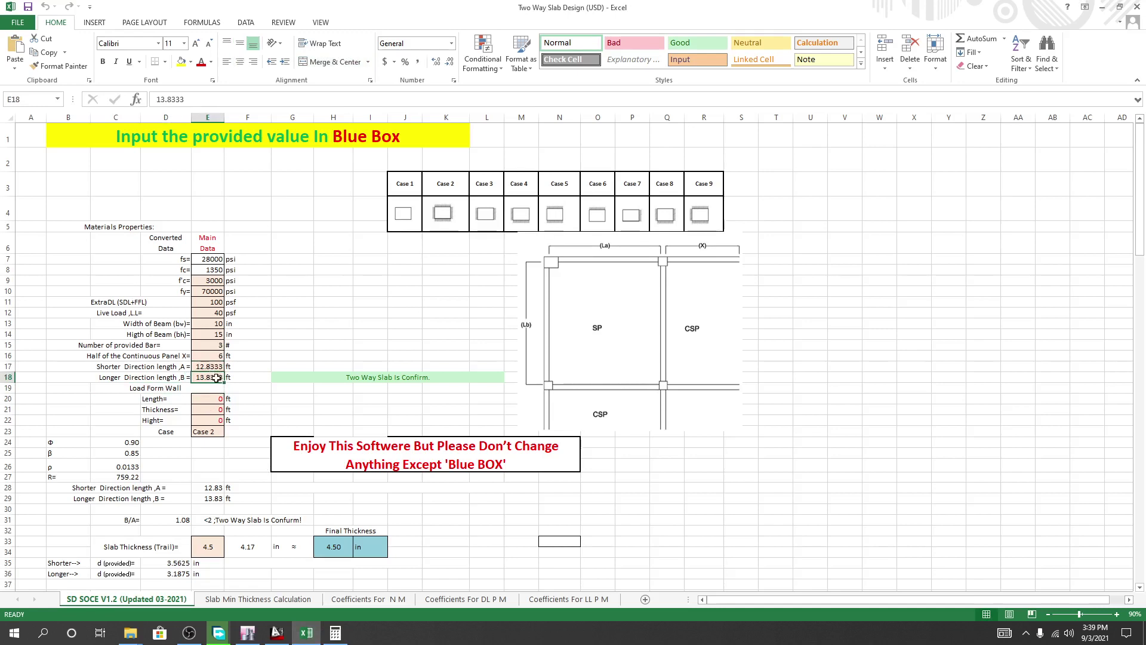
click(209, 387)
click(210, 378)
click(211, 368)
click(259, 398)
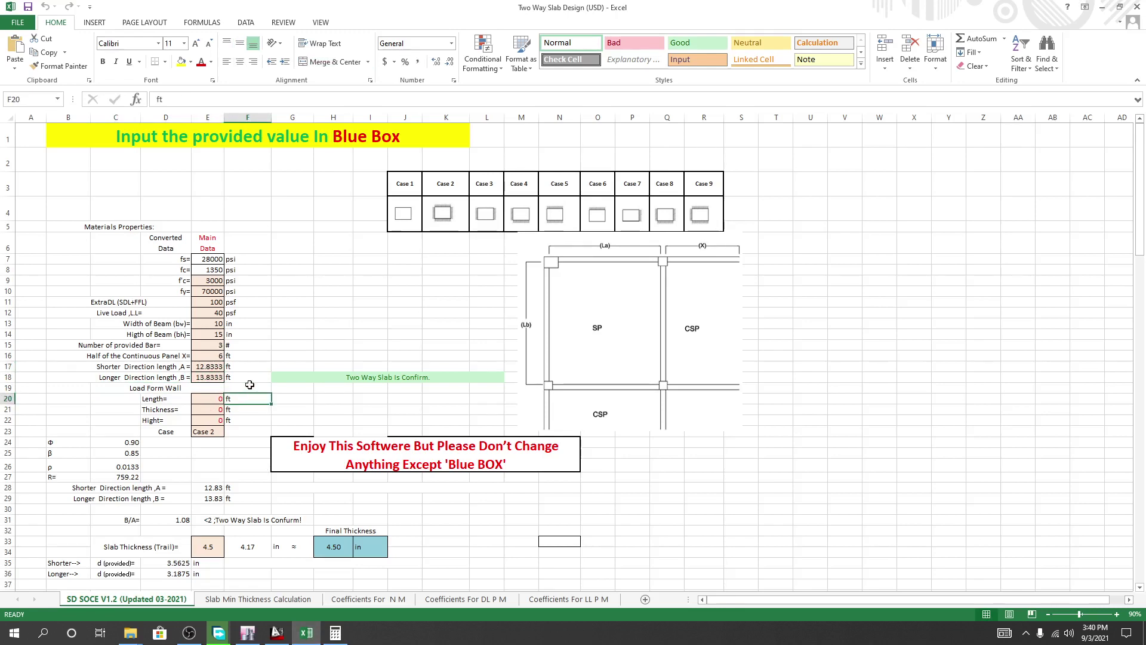
Examine the trial slab thickness input against the calculated and final thickness cells in the slab design sheet
click(205, 547)
scroll(218, 453, down, 1)
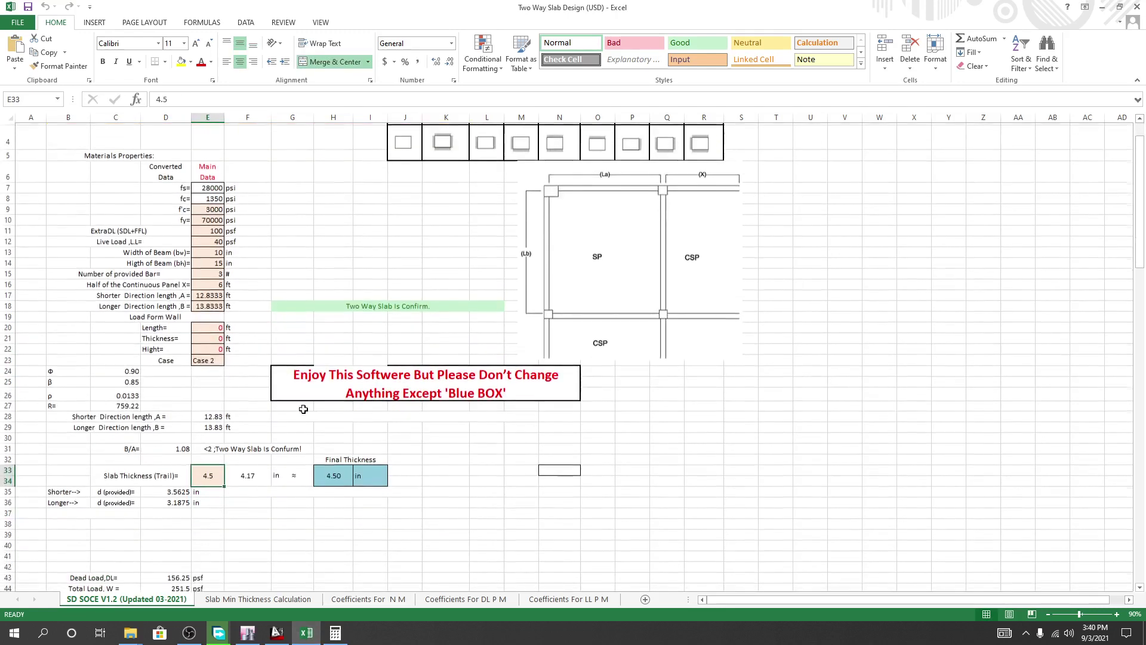
click(251, 509)
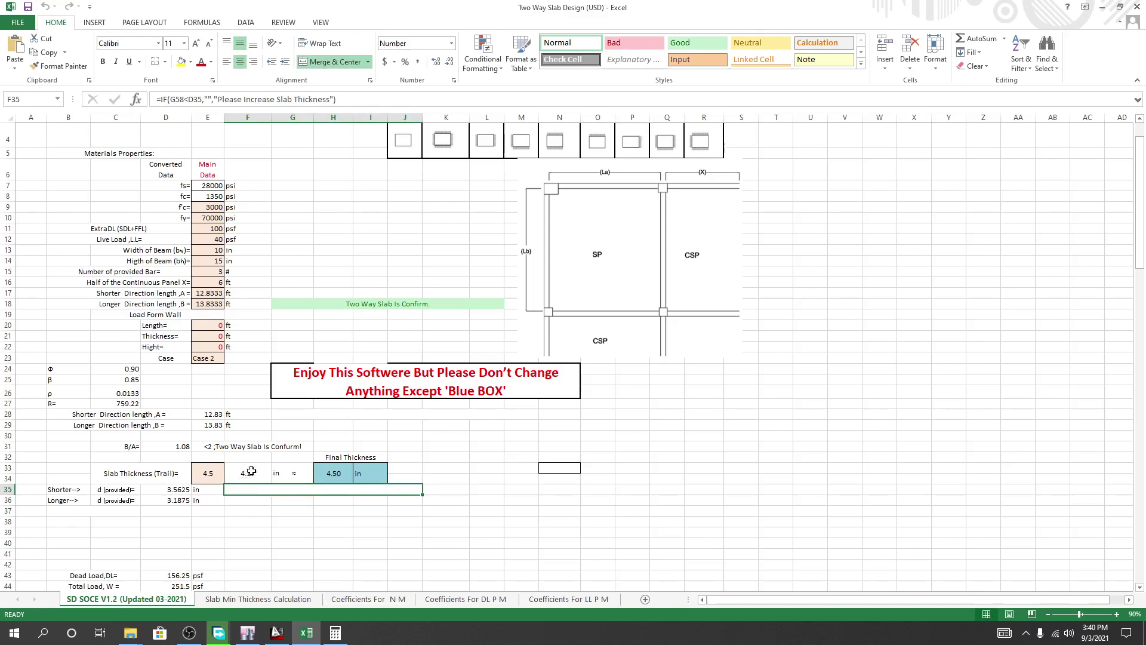
click(251, 471)
click(251, 531)
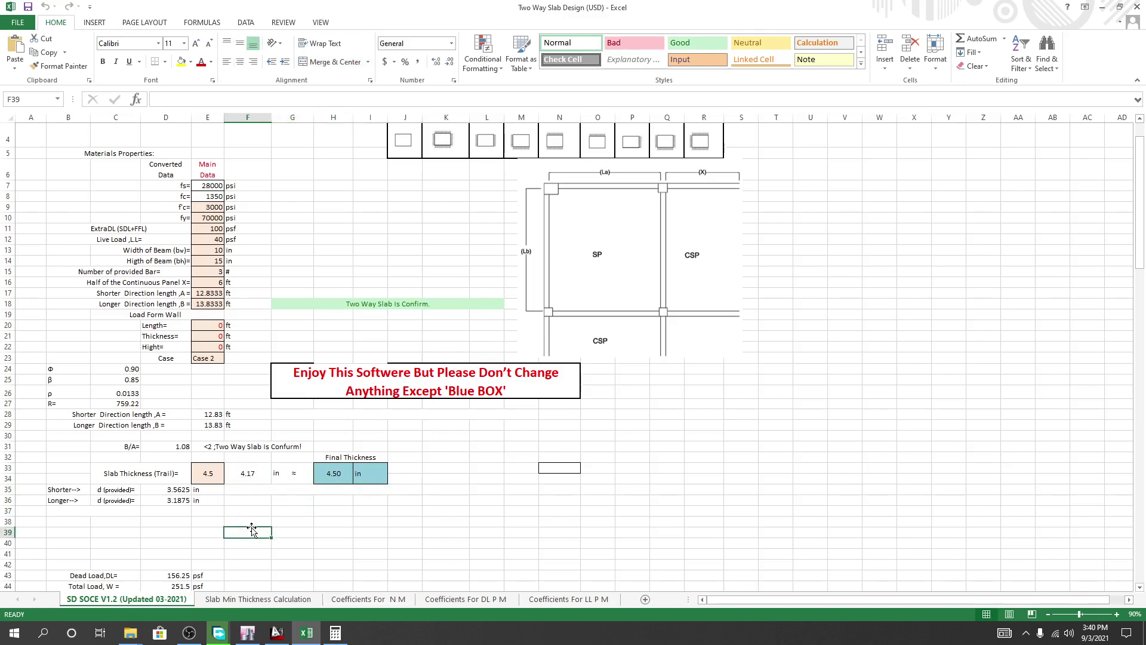
click(210, 476)
key(Return)
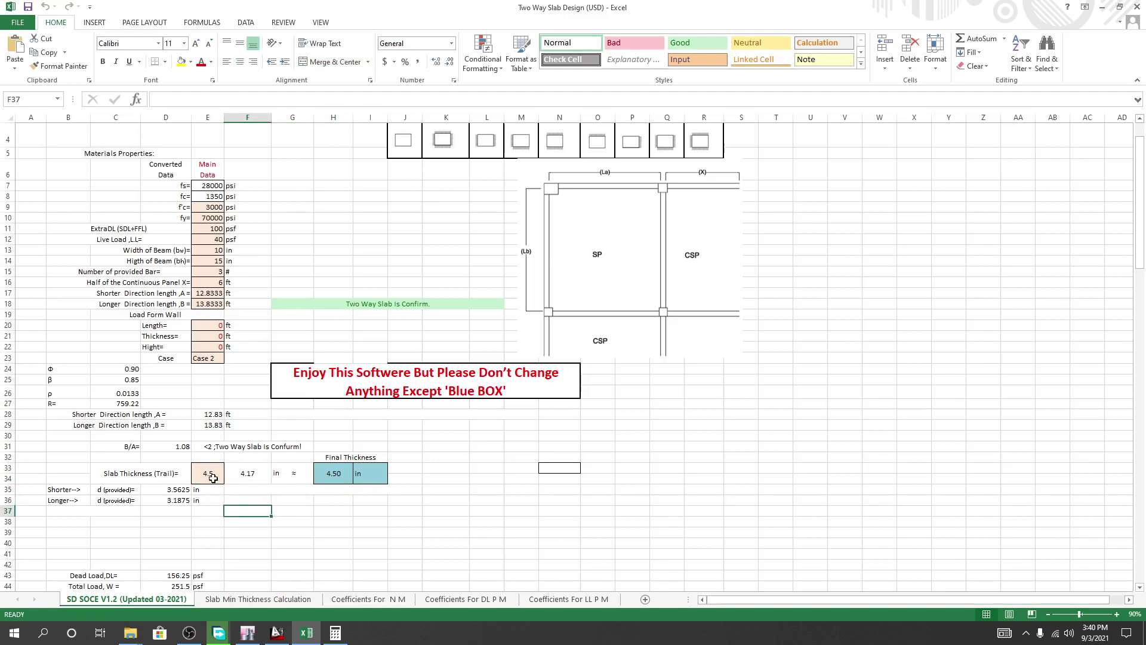
click(213, 478)
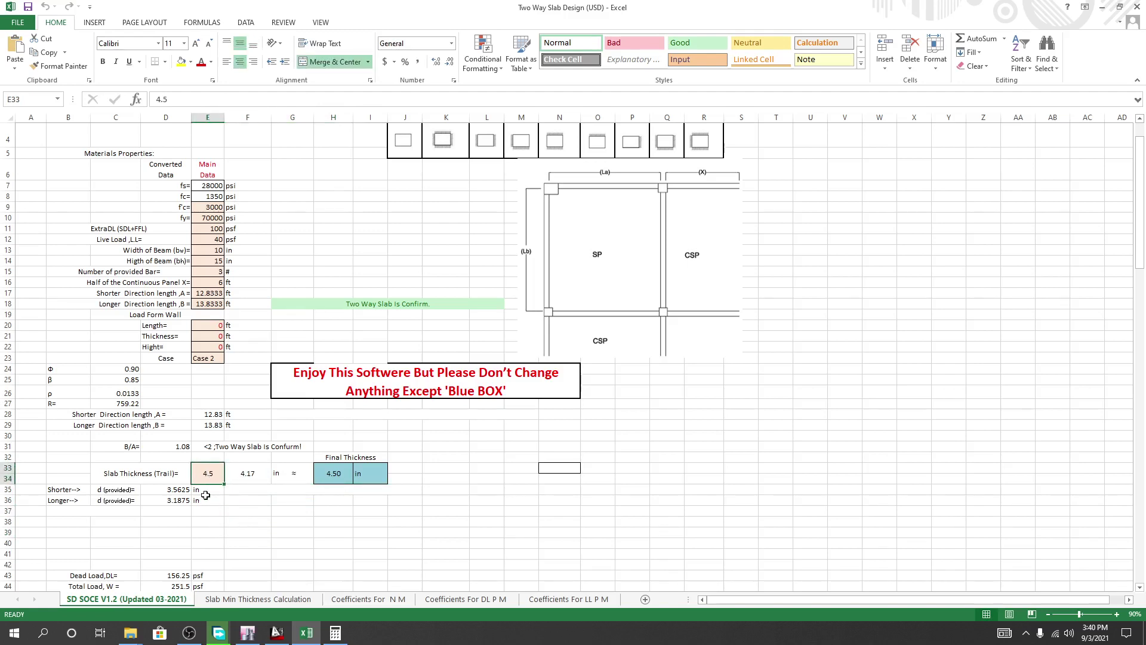
Switch to ETABS, review the definition of the Slab 5" property, and close the slab properties with it kept
click(247, 633)
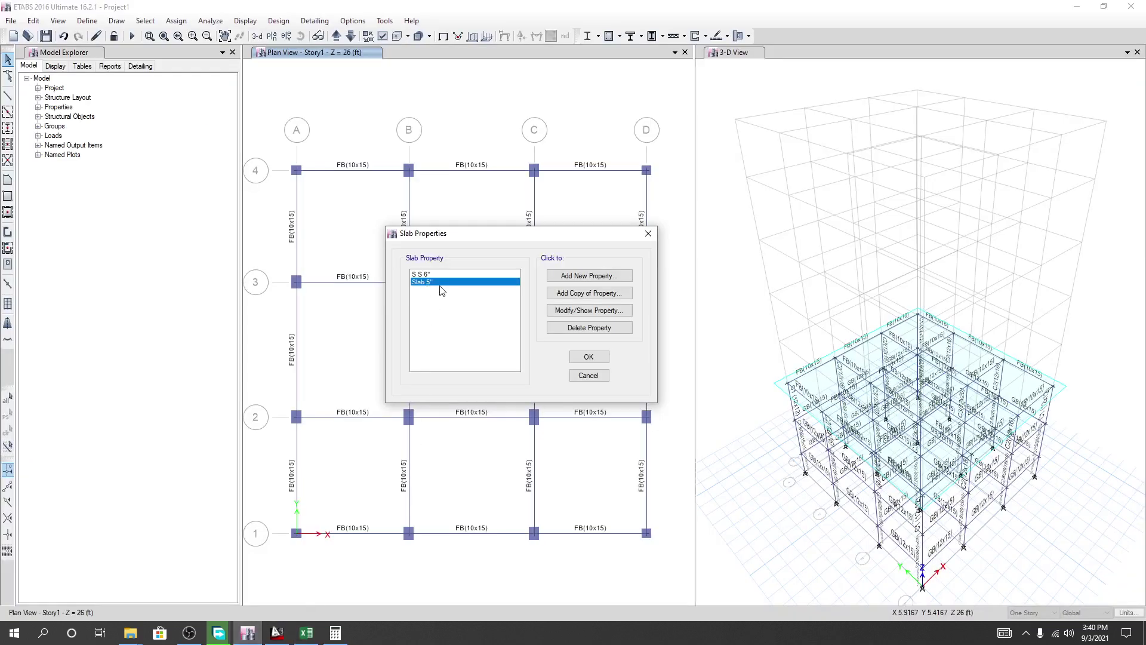
click(582, 310)
click(650, 343)
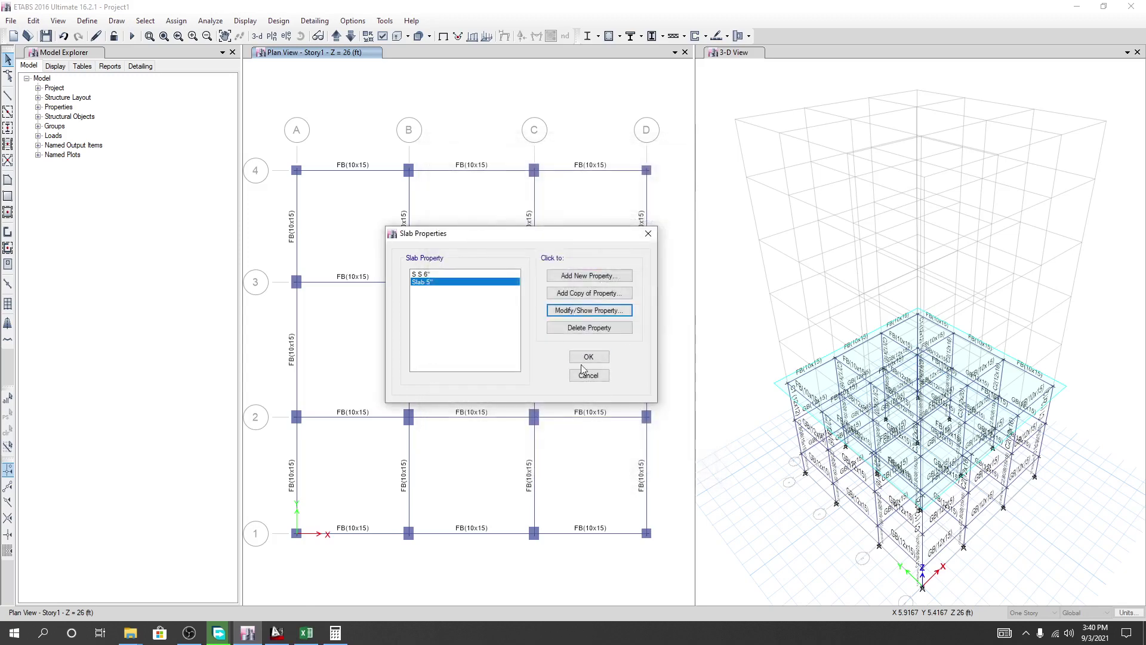
click(609, 455)
click(595, 362)
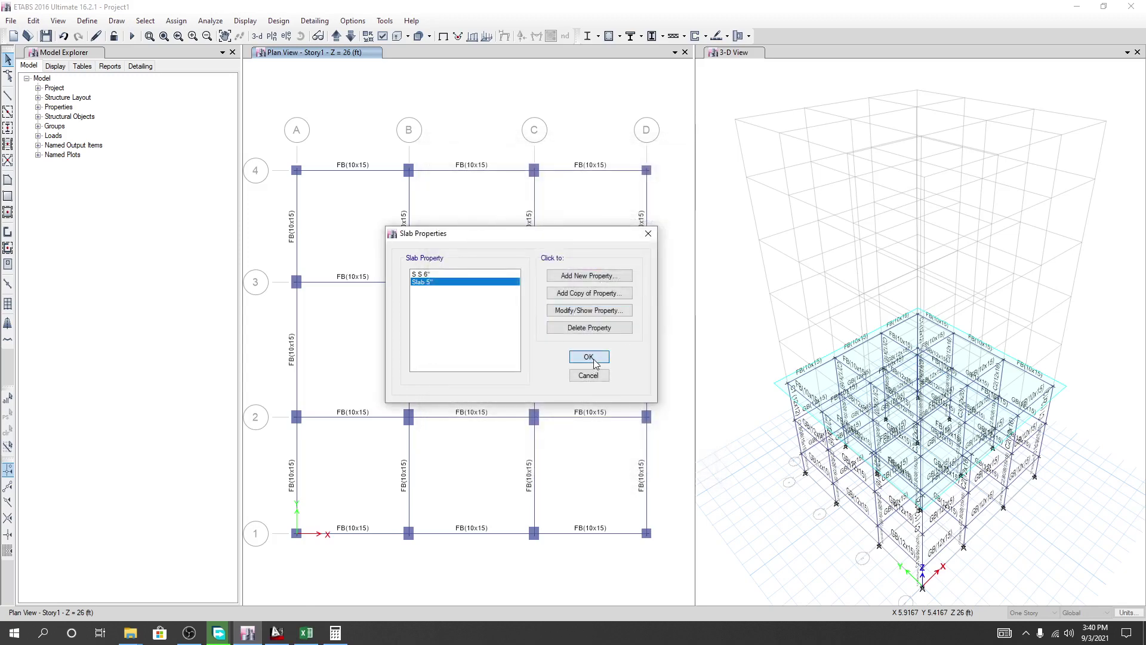
Choose Slab 5" as the floor property and fill the three Story1 panels between grids A and B
click(8, 212)
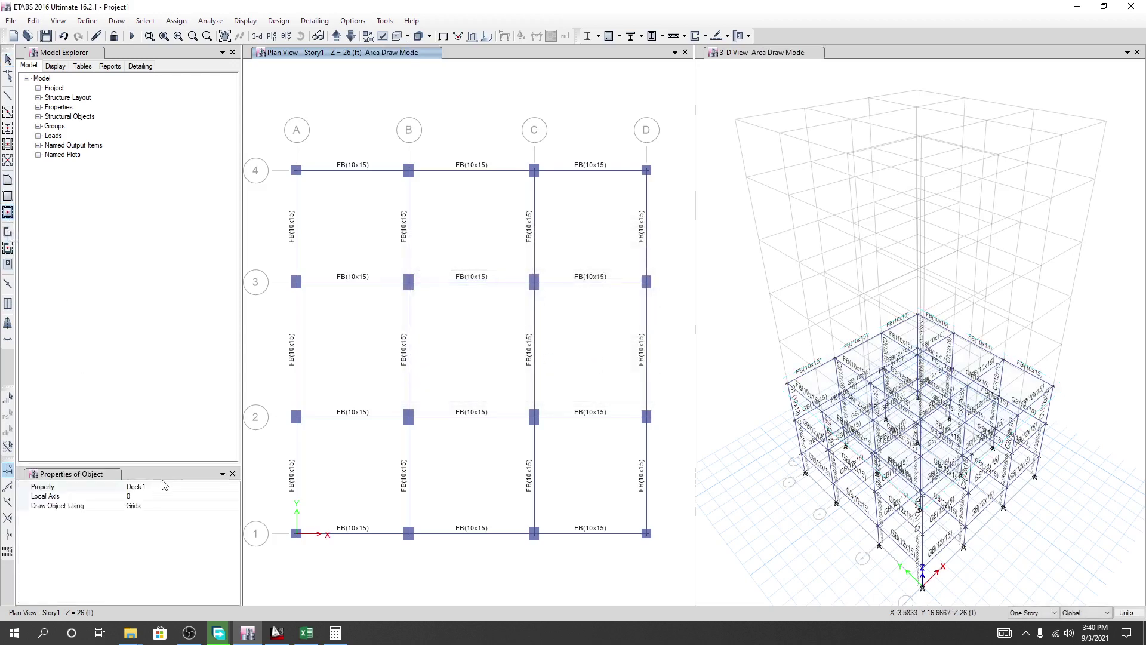
click(233, 487)
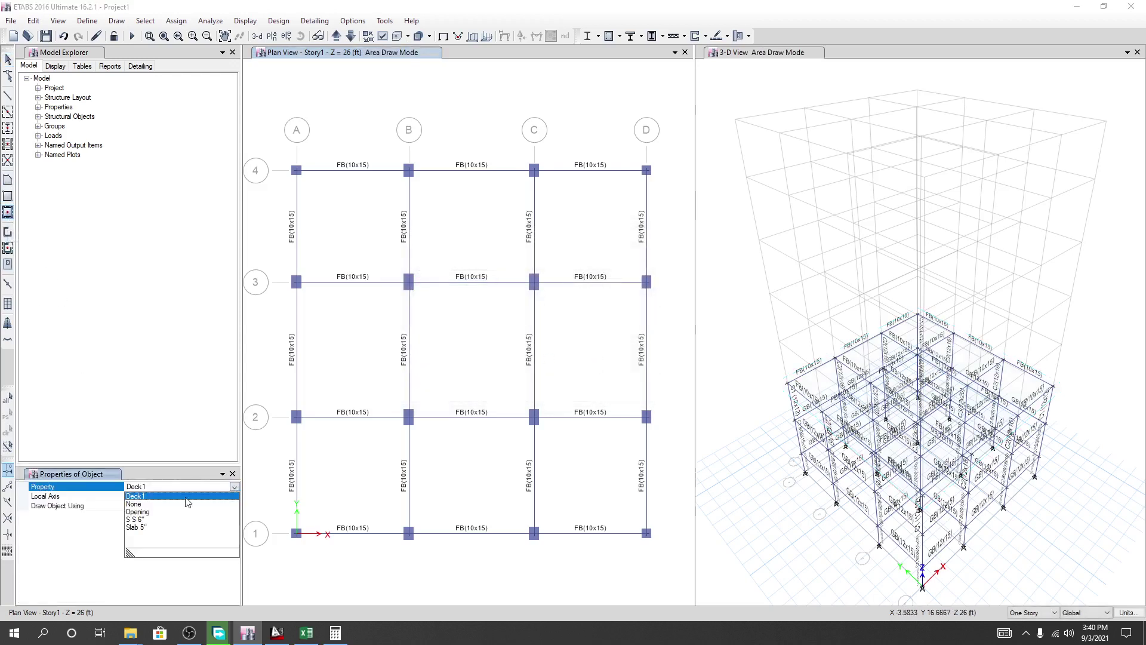
click(145, 527)
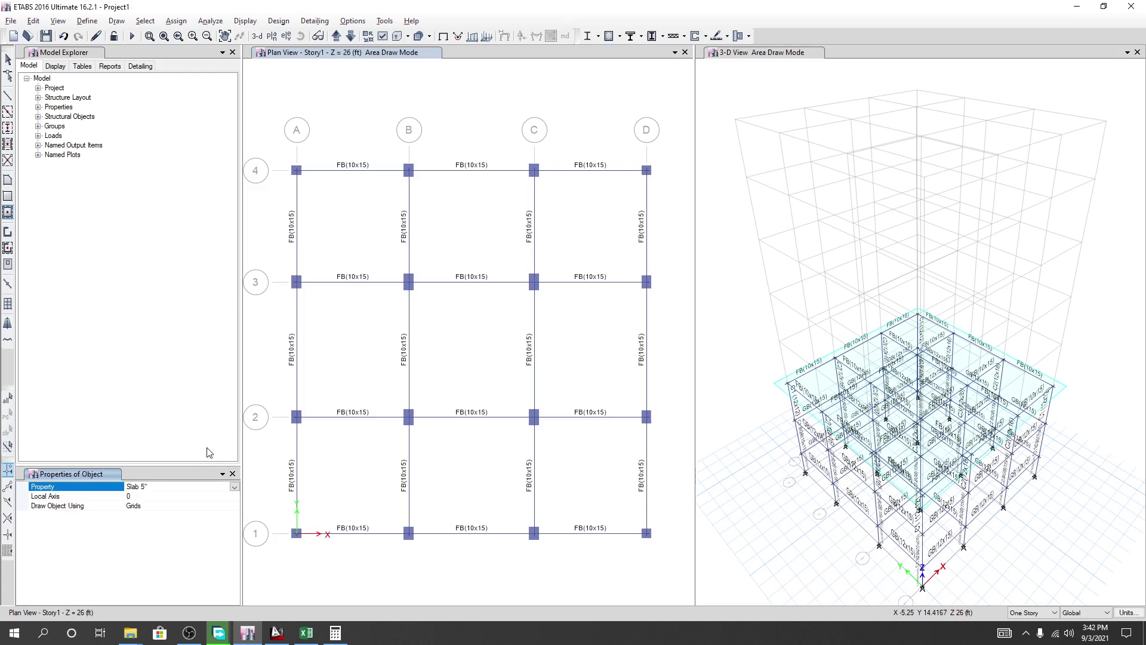
click(342, 257)
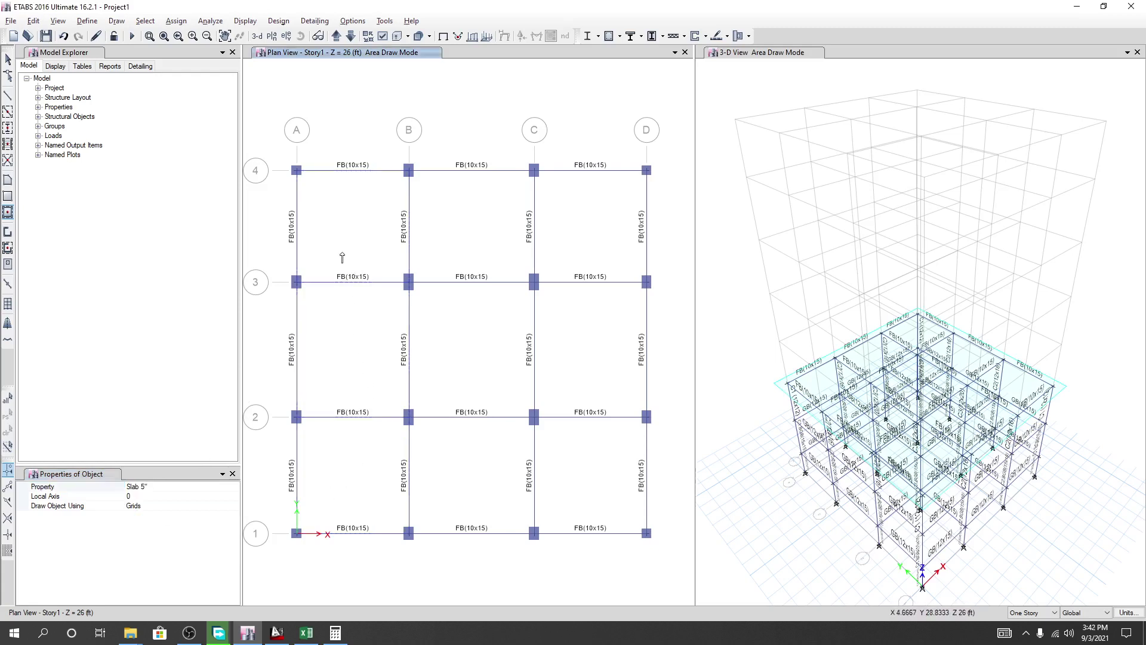
click(342, 257)
click(344, 349)
click(345, 478)
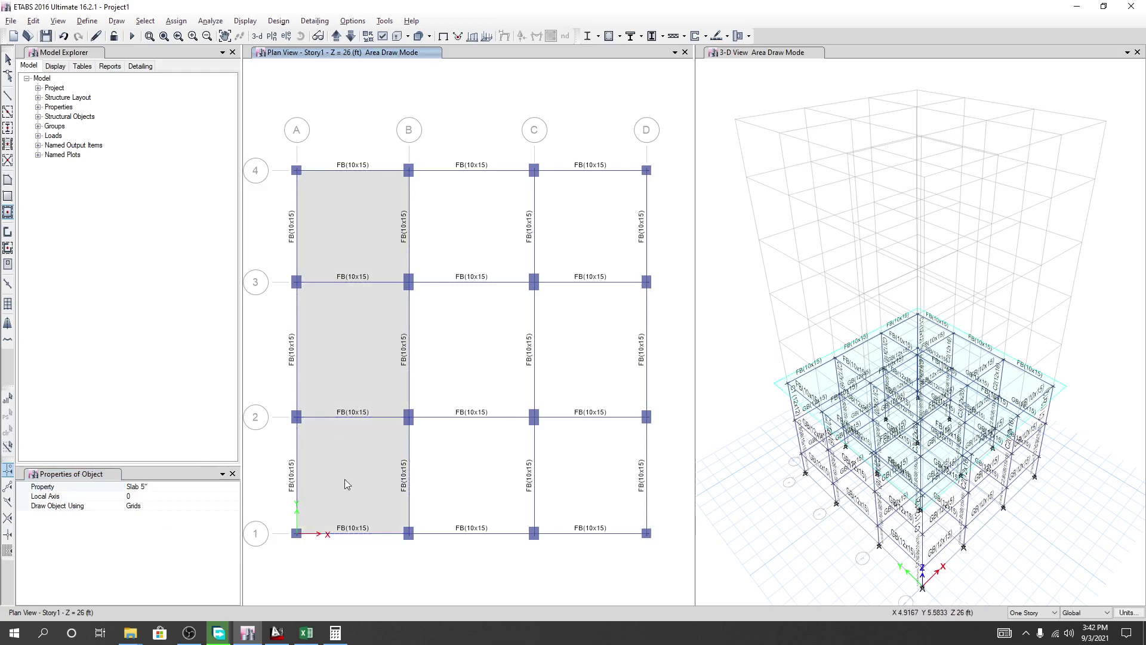
Fill the remaining Story1 panels with Slab 5", leaving the panel between grids B–C and 3–4 open
click(442, 485)
click(558, 480)
click(577, 370)
click(494, 360)
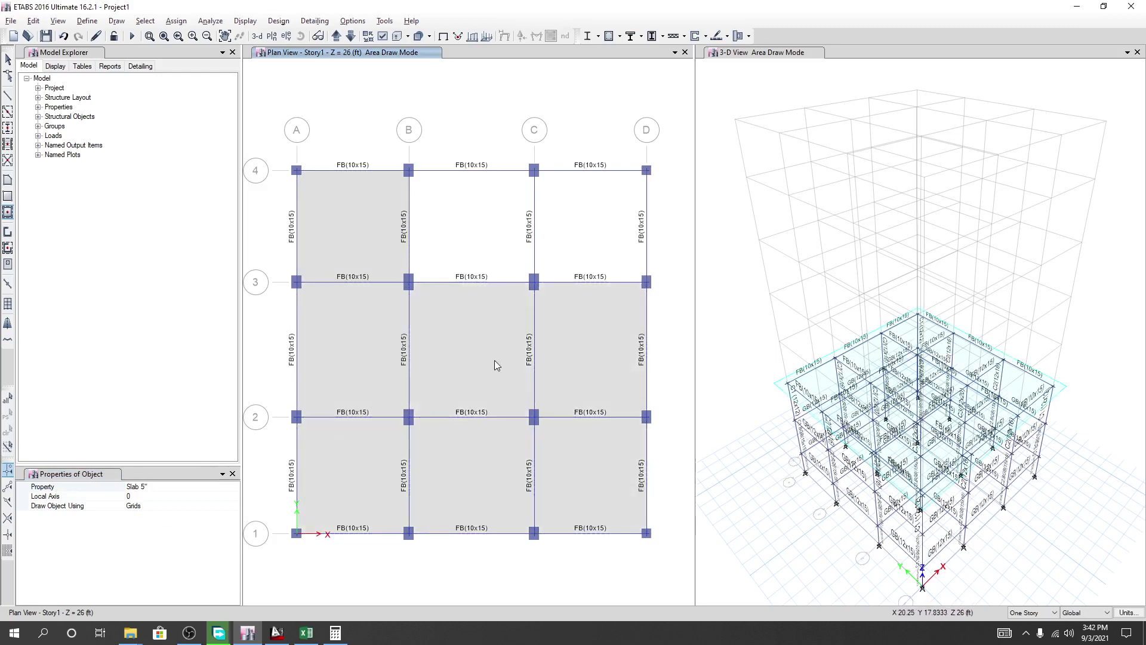
click(570, 257)
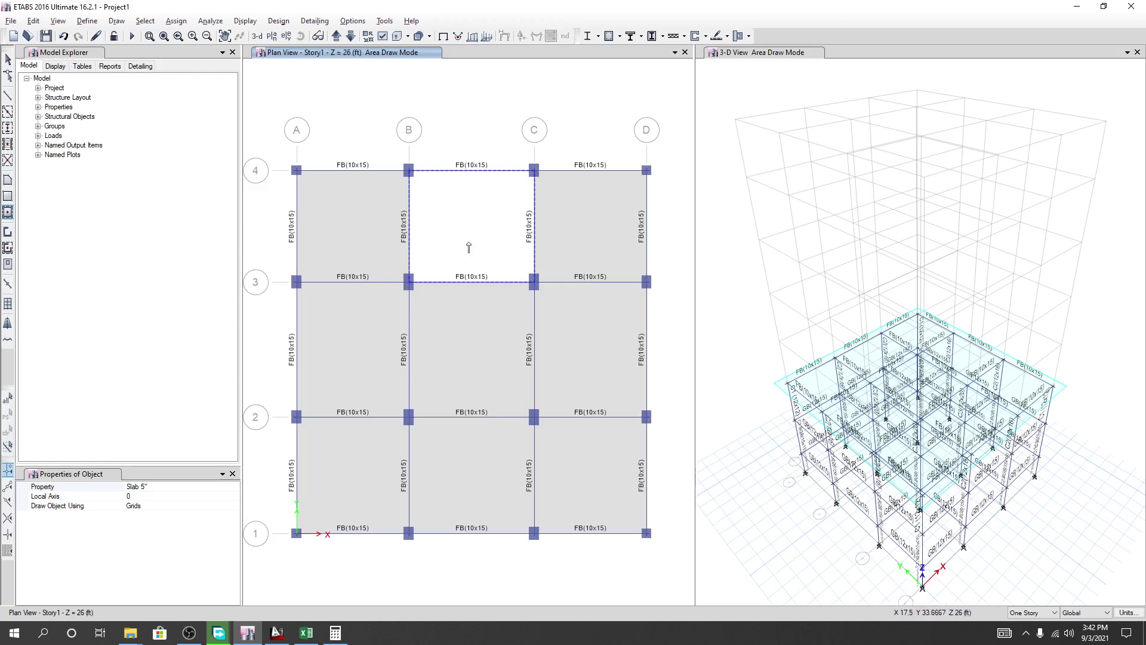
key(Escape)
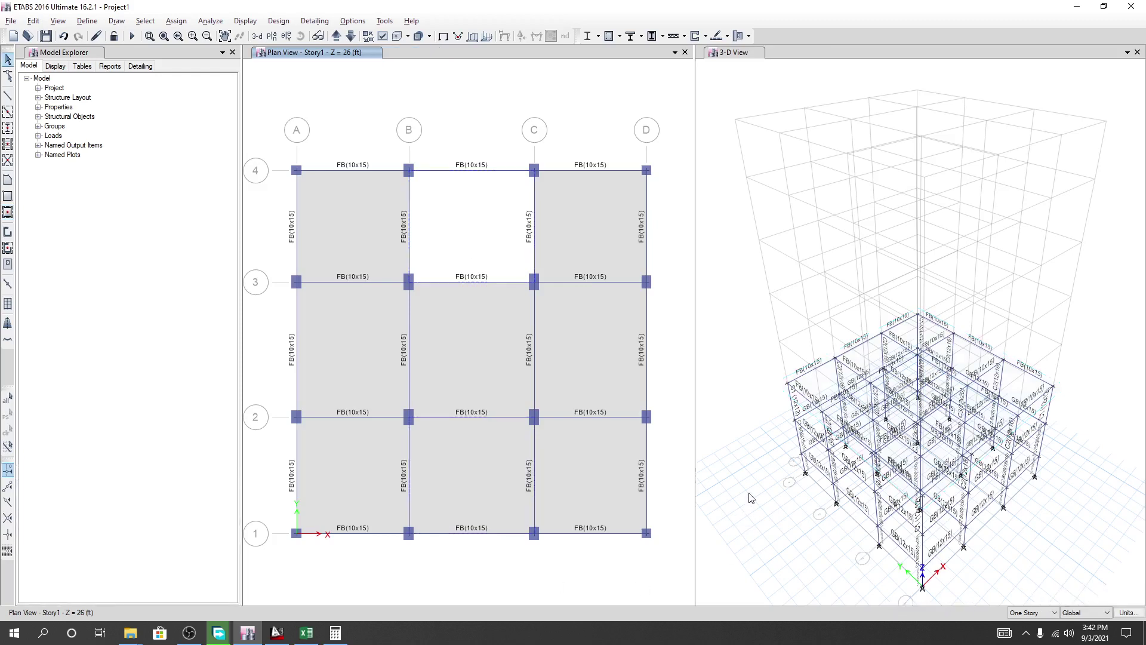
Turn on the display of floors and walls in the 3-D view and inspect the Story1 slabs
click(750, 496)
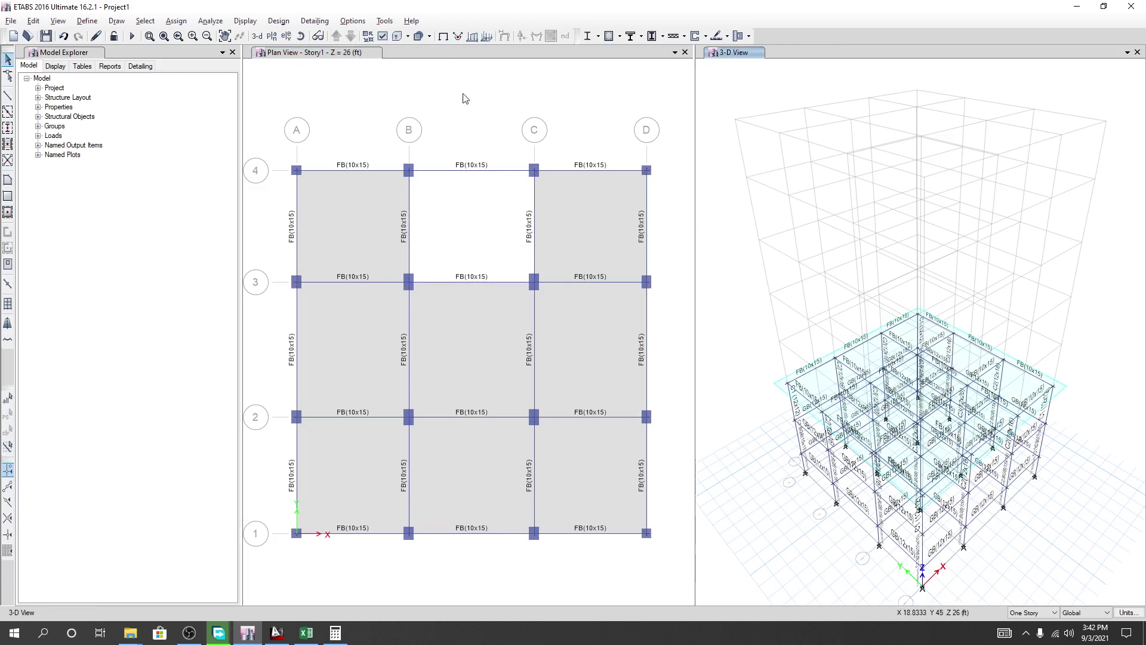
click(383, 36)
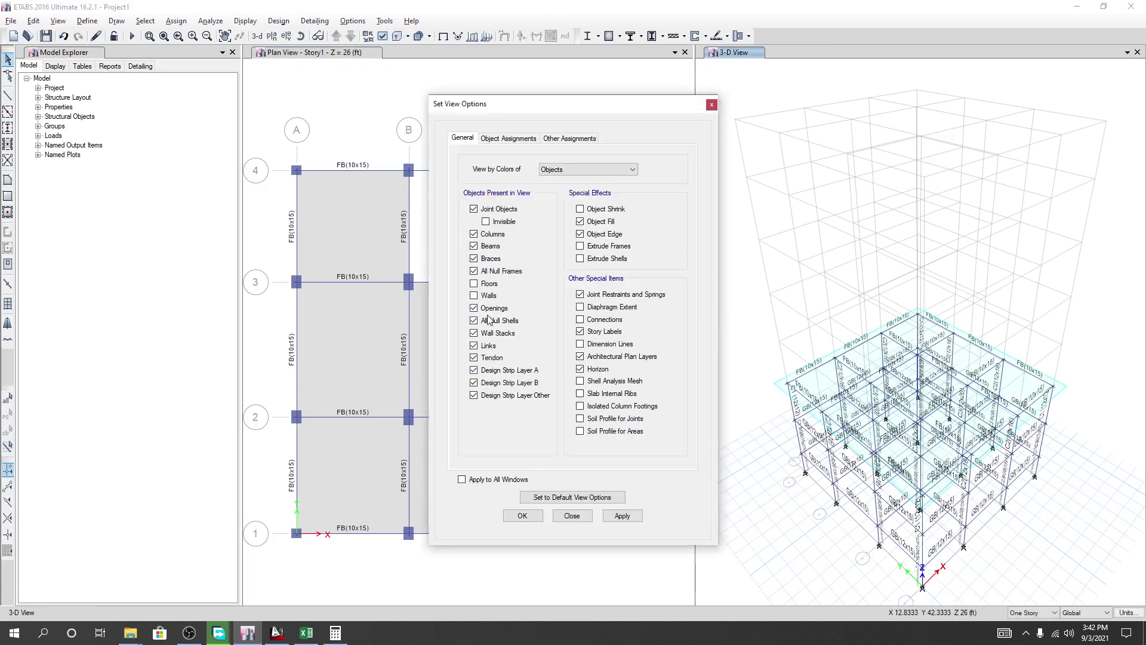
click(486, 284)
click(487, 296)
click(622, 516)
click(528, 518)
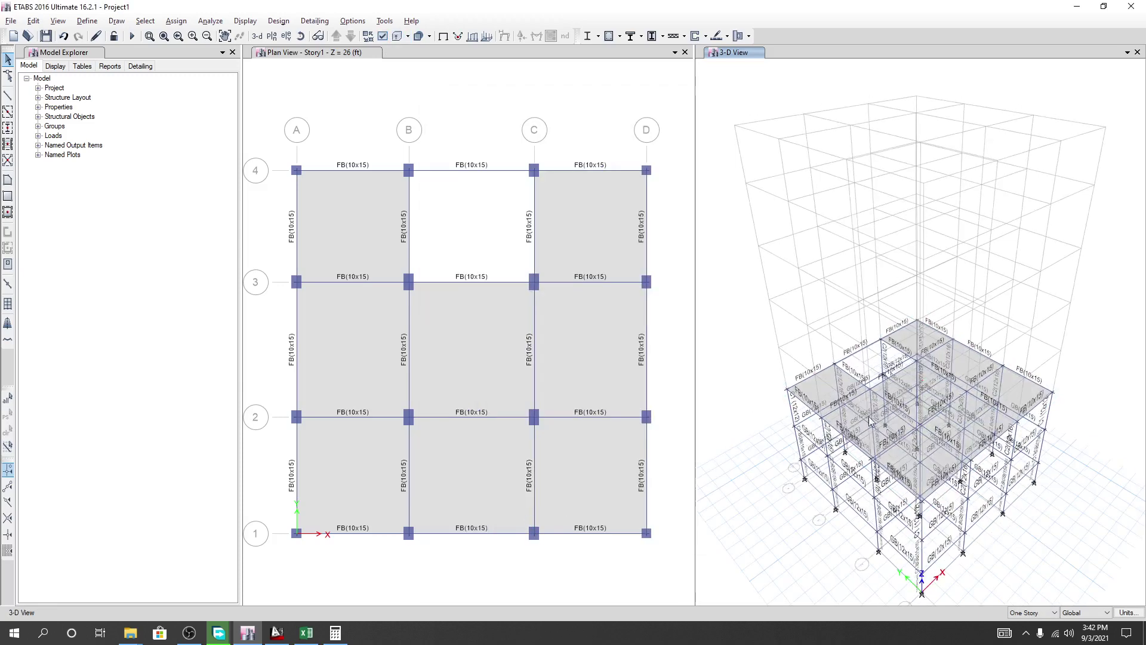
middle_drag(788, 553, 796, 534)
click(617, 584)
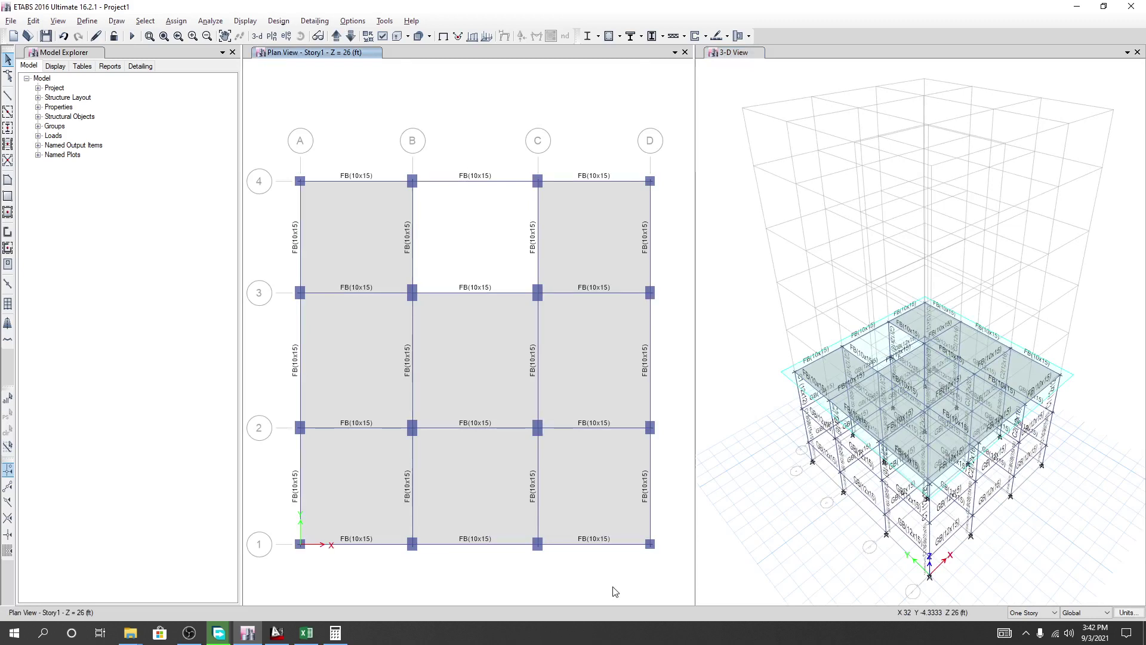
middle_drag(853, 537, 849, 532)
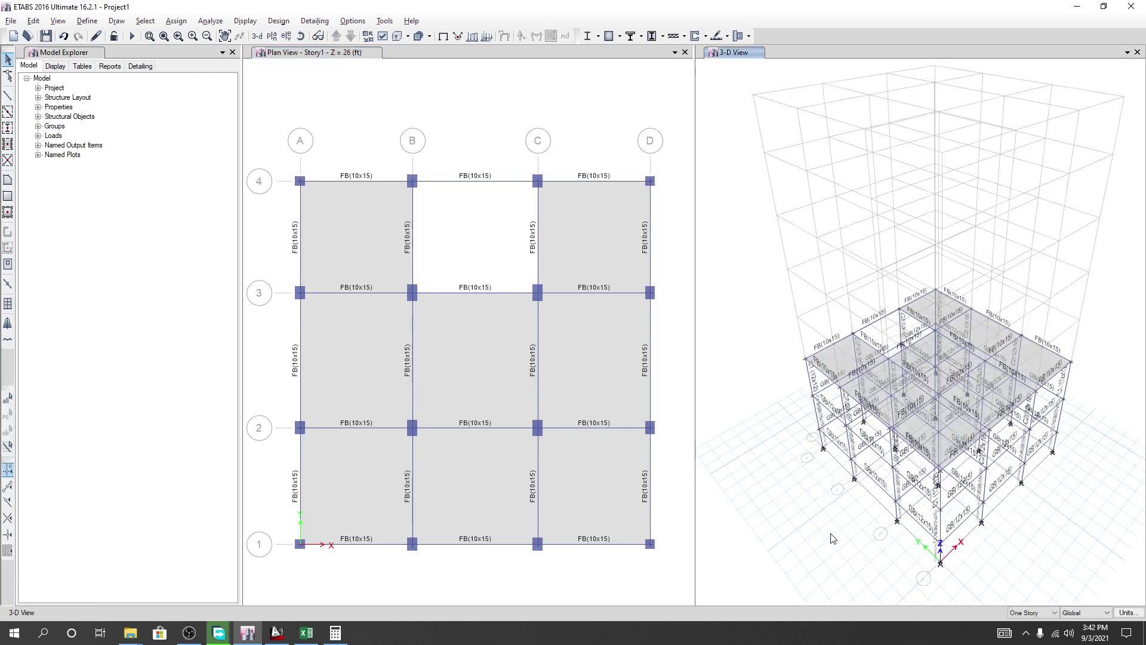
Go to the GFL plan and fill the A–B panels and the two B–C panels between grids 1 and 3 with Slab 5"
click(350, 36)
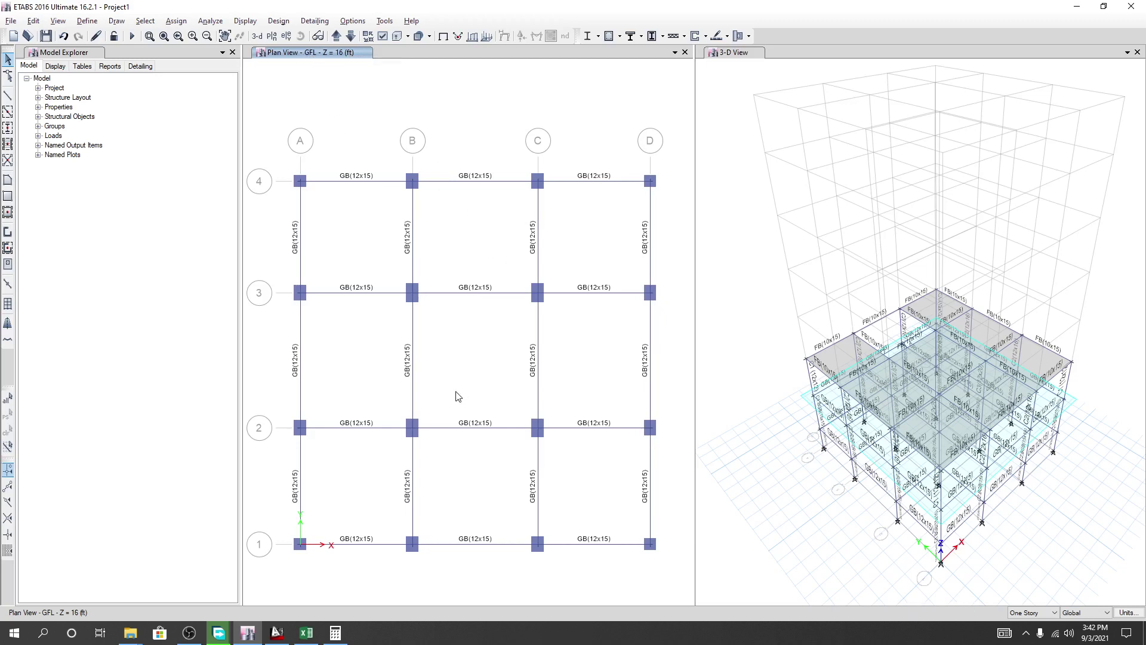
middle_drag(455, 392, 455, 392)
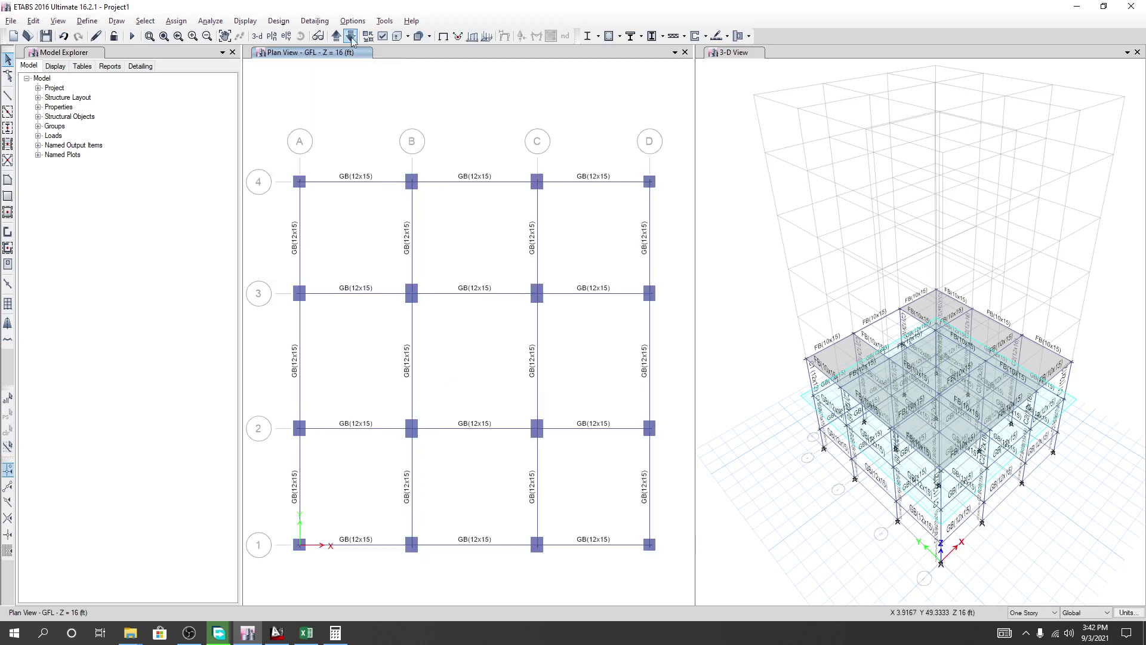
click(9, 213)
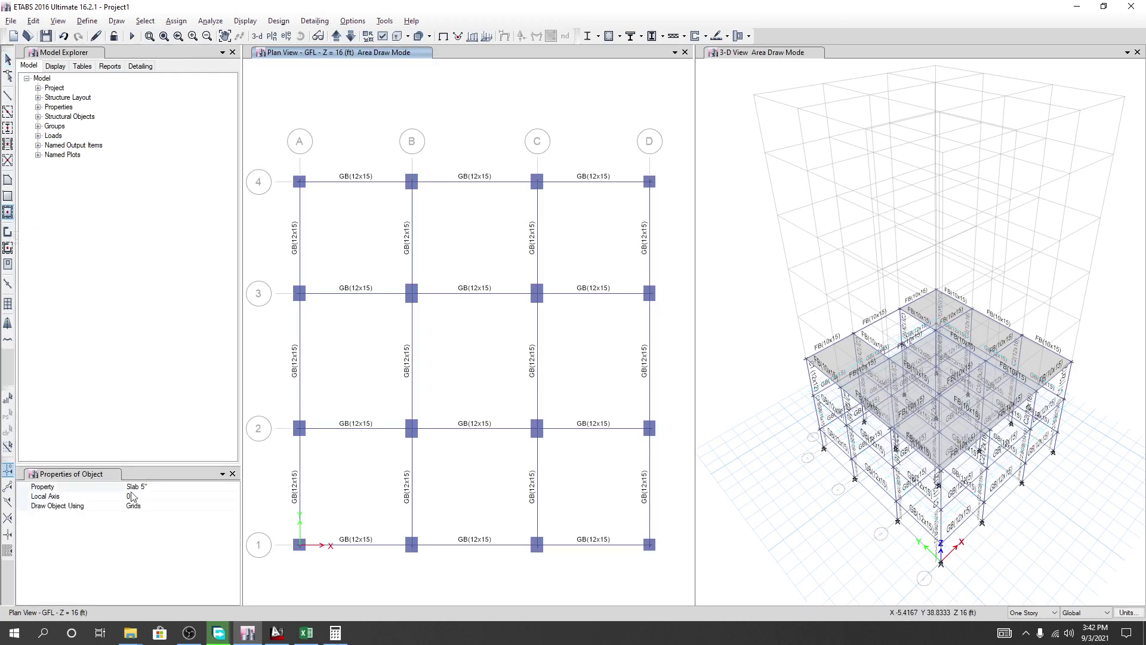
click(370, 237)
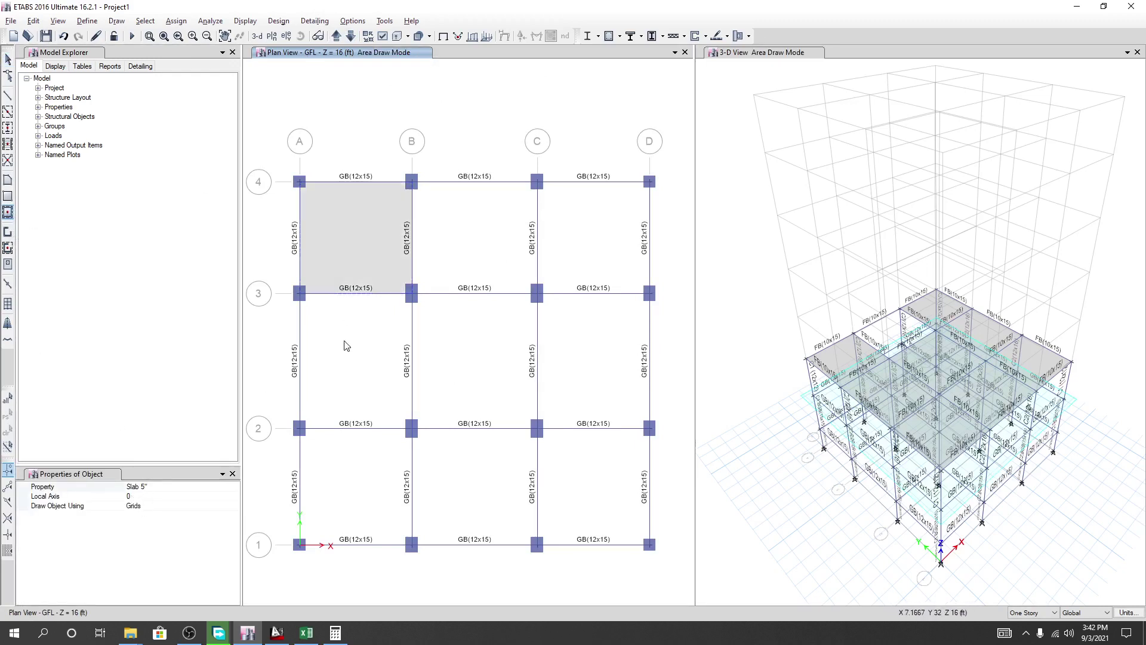
click(346, 346)
click(347, 477)
click(439, 492)
click(474, 409)
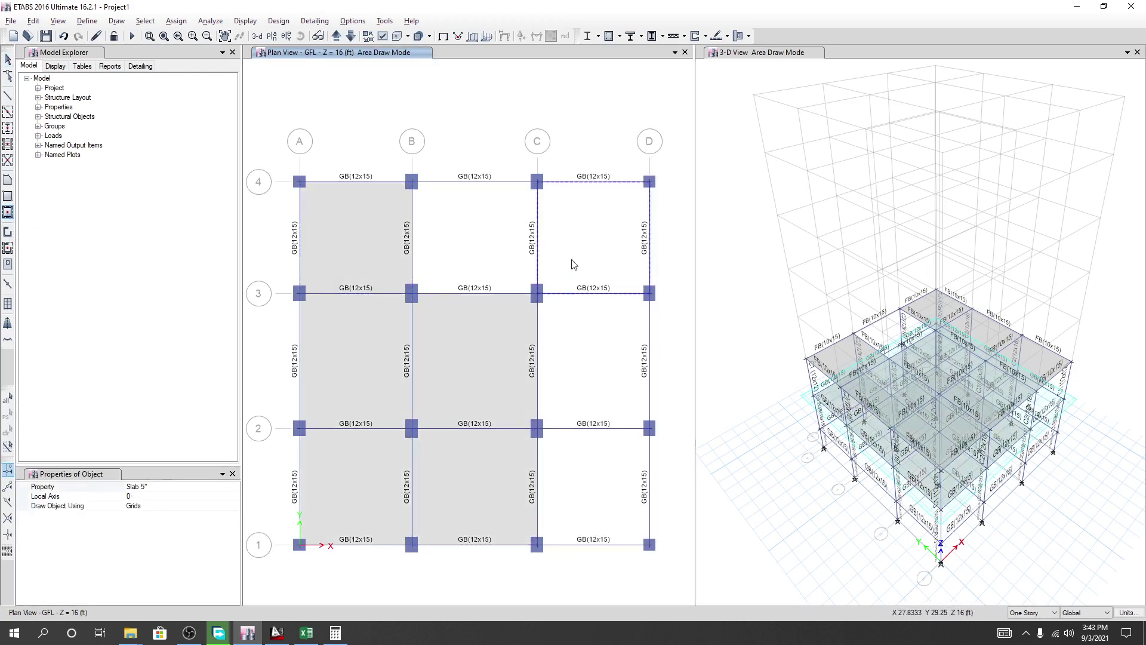
Fill the three GFL panels between grids C and D with Slab 5" and end floor drawing
click(573, 260)
click(576, 358)
click(576, 510)
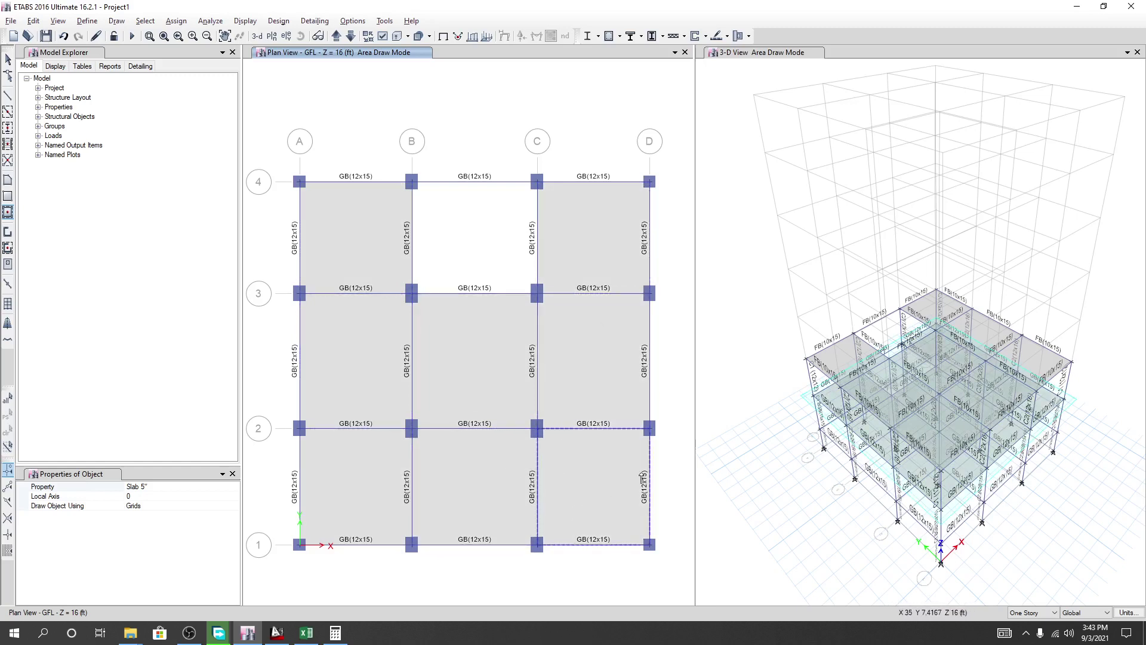
key(Escape)
click(760, 445)
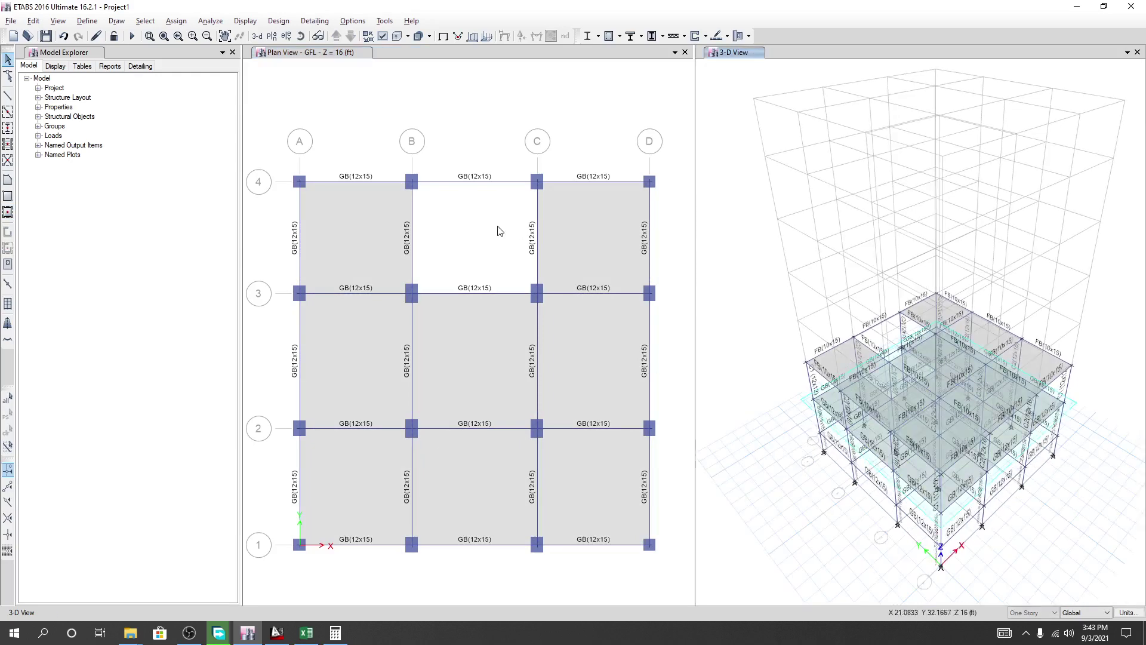